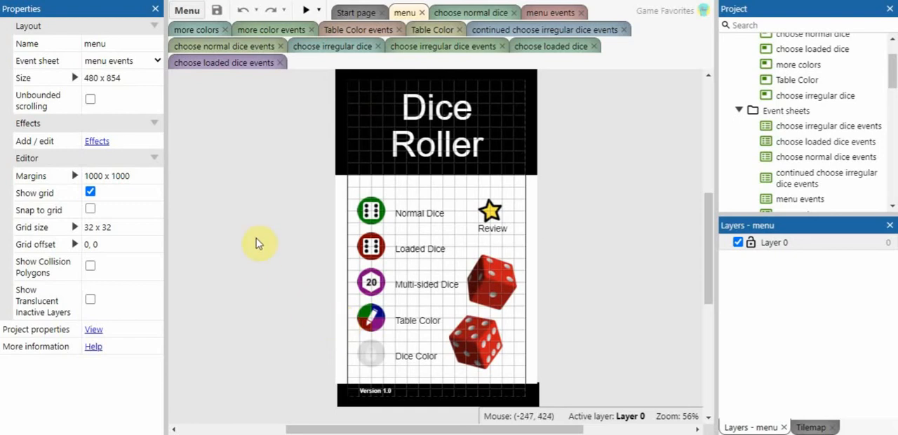
- Check the plugins available for a new object type, then inspect the properties of the GooglePlay and MobileIAP objects
double_click(296, 213)
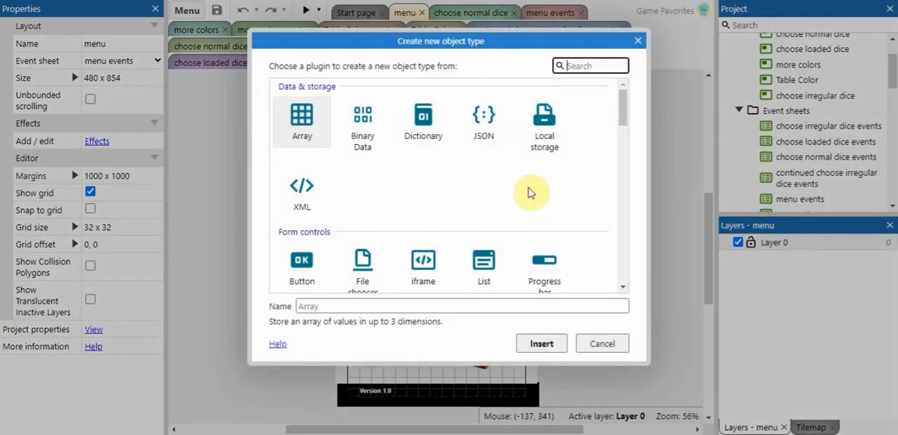
click(640, 43)
drag(893, 68, 892, 132)
click(806, 77)
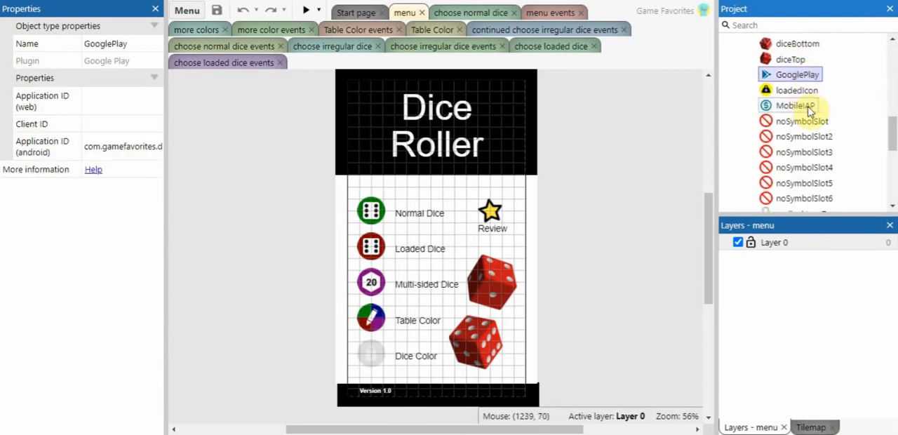
click(802, 107)
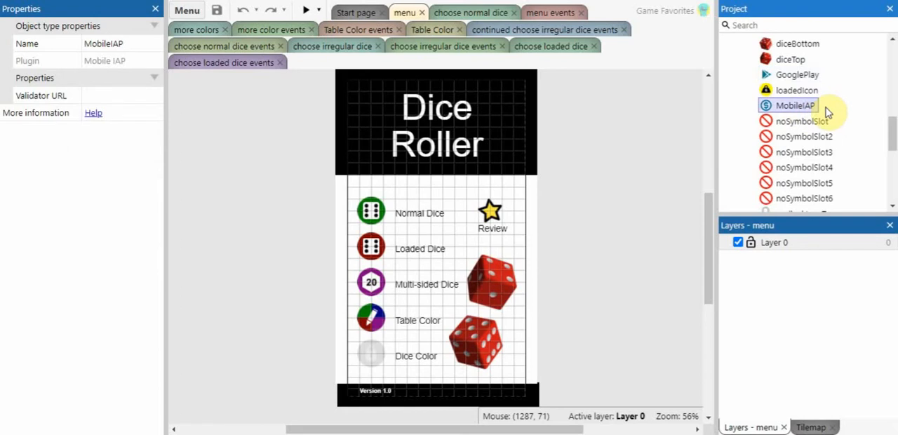
click(802, 77)
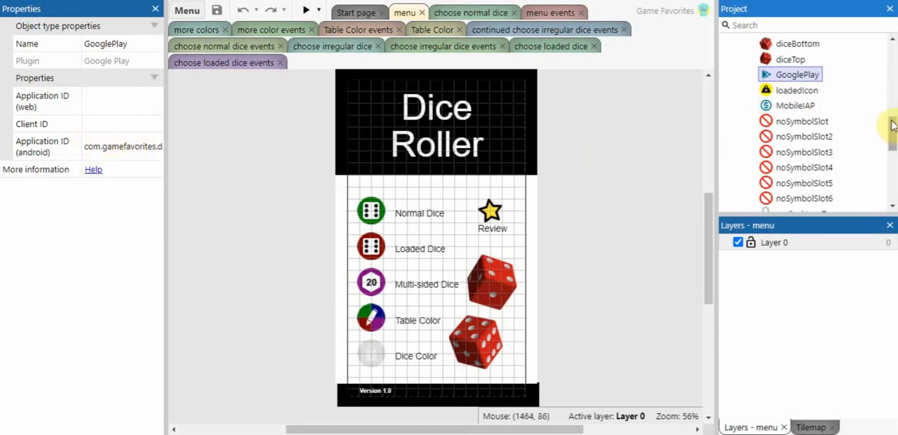
- Show the project-level properties of the dice roller project
drag(891, 129, 894, 184)
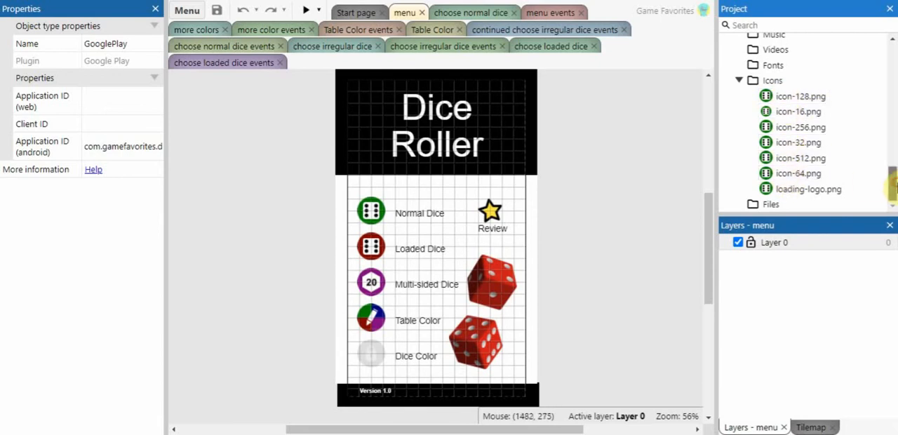
drag(895, 185, 888, 49)
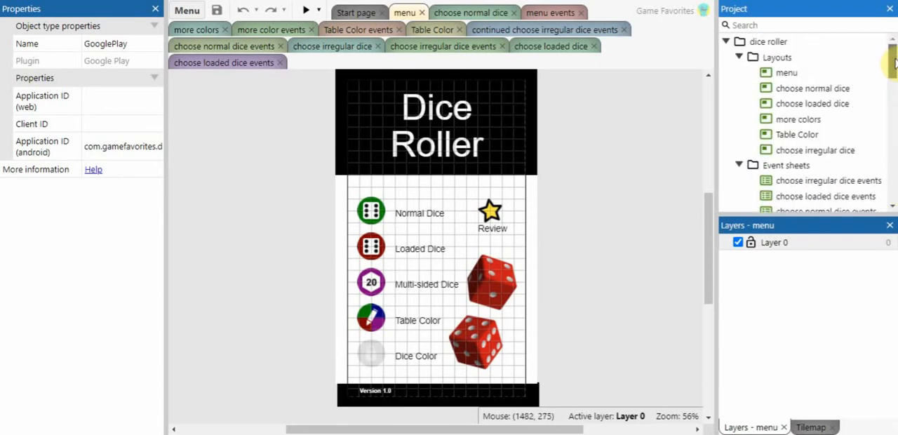
click(768, 42)
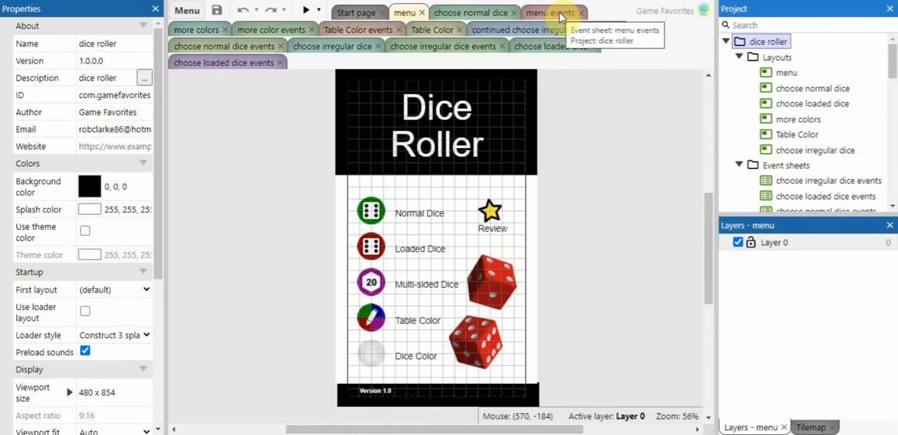
- Open the menu events sheet and examine the MobileIAP product registration in its start-of-layout event
click(559, 14)
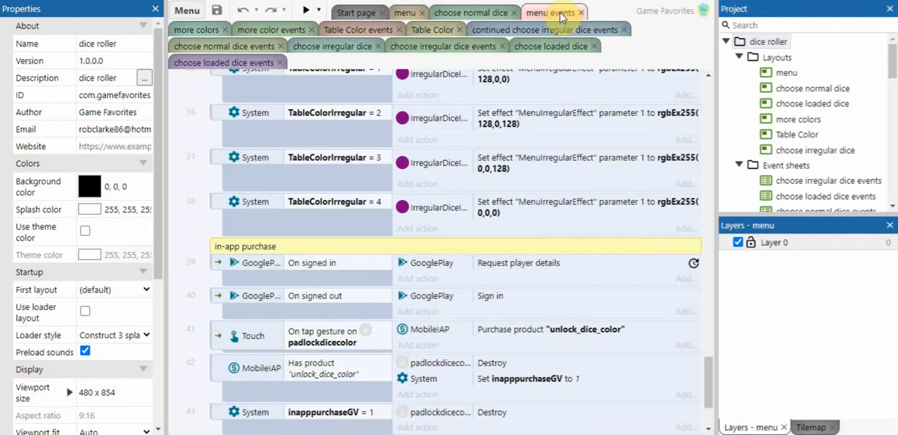
drag(706, 371, 726, 70)
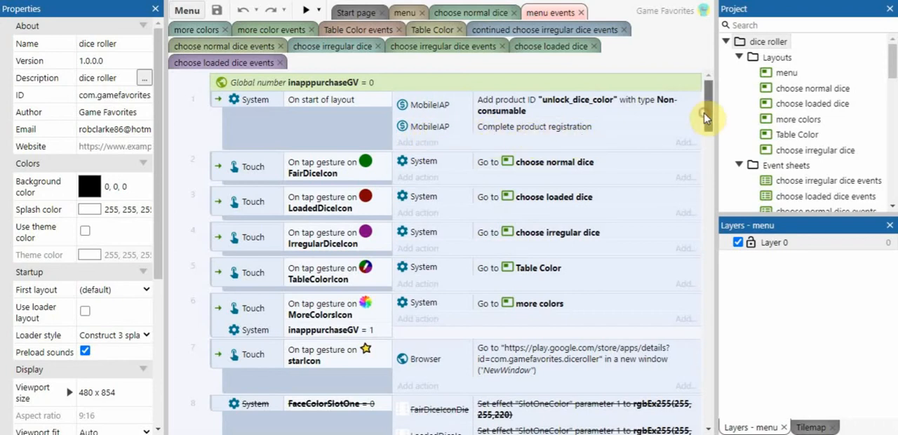
drag(706, 118, 726, 80)
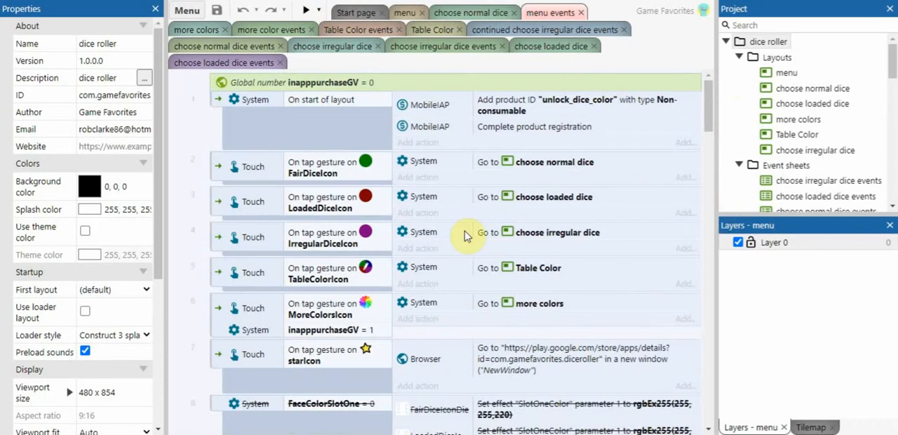
- Preview the menu layout, open Normal Dice, and place dice only in Slot 1 and Slot 4
click(404, 14)
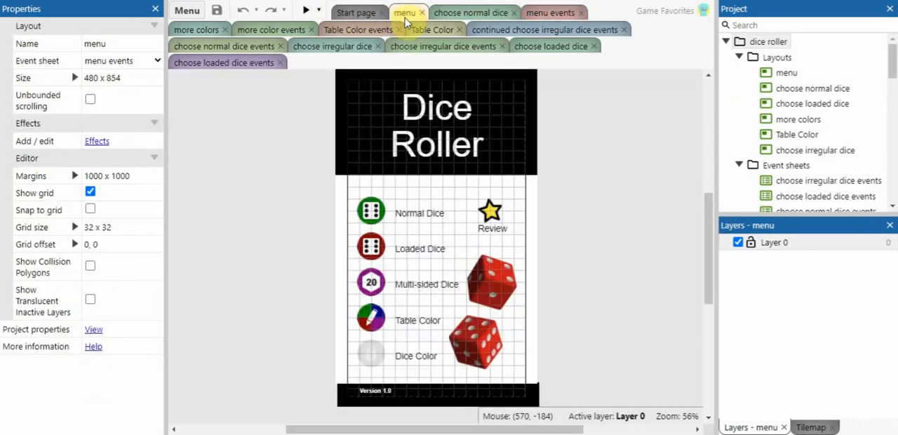
click(306, 10)
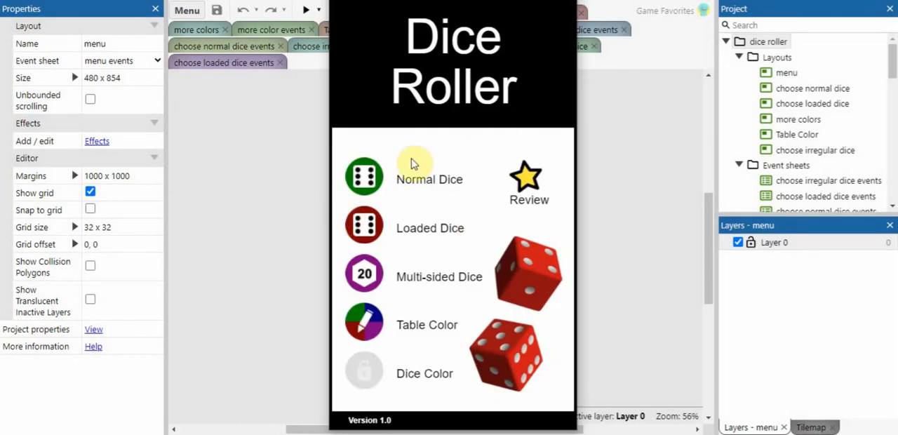
click(366, 180)
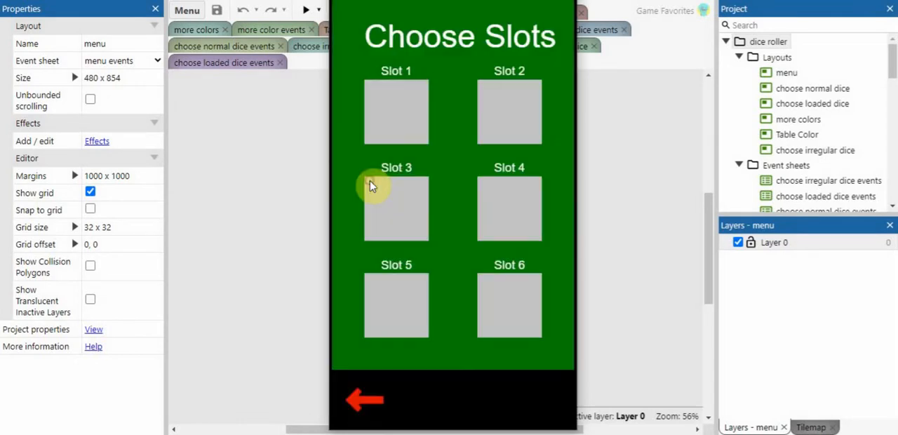
click(393, 121)
click(513, 121)
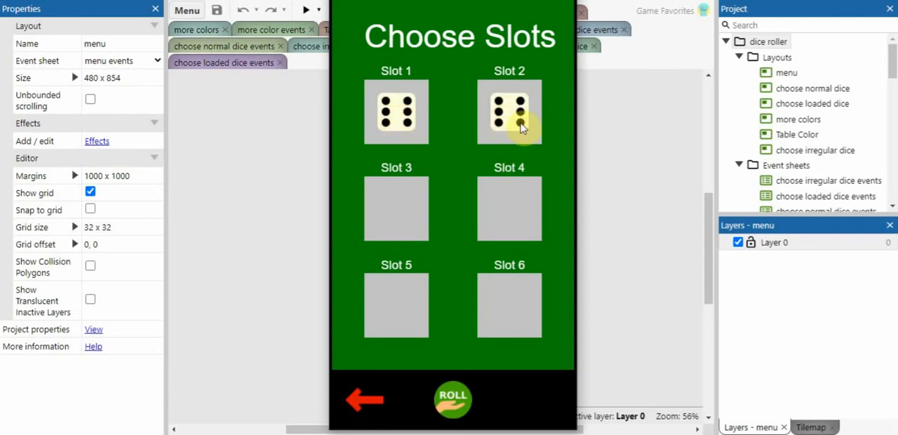
click(516, 130)
click(510, 208)
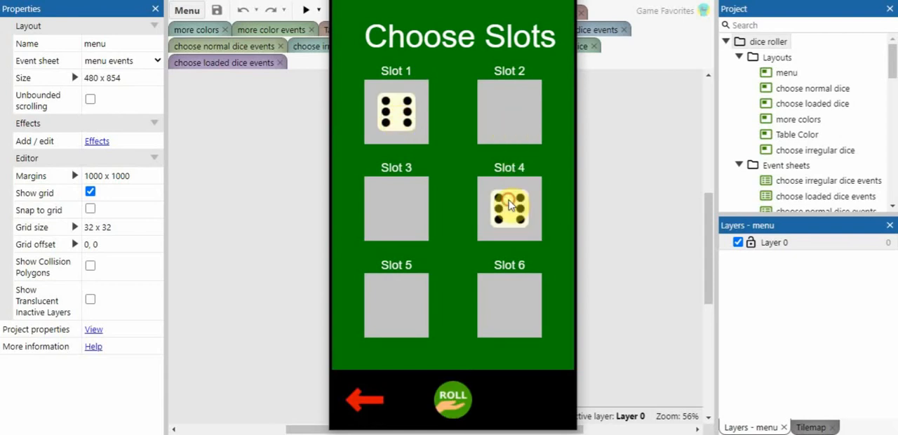
- Roll the chosen dice, enlarge them, roll once more, and return to the Dice Roller menu
click(452, 409)
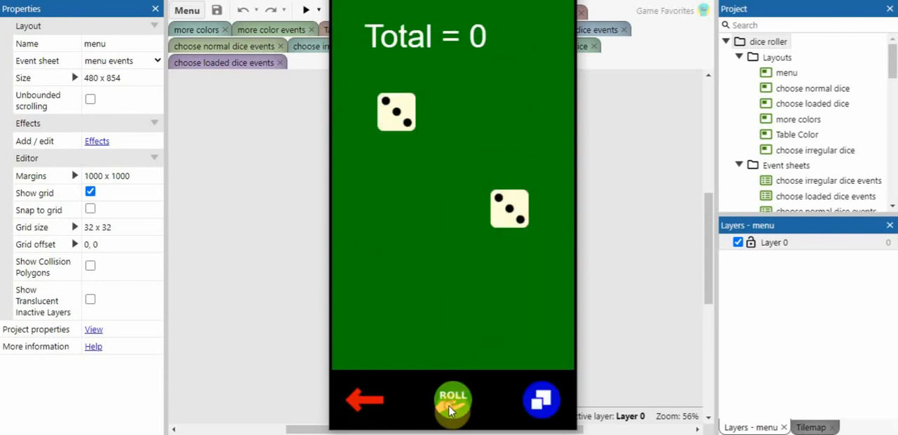
click(540, 404)
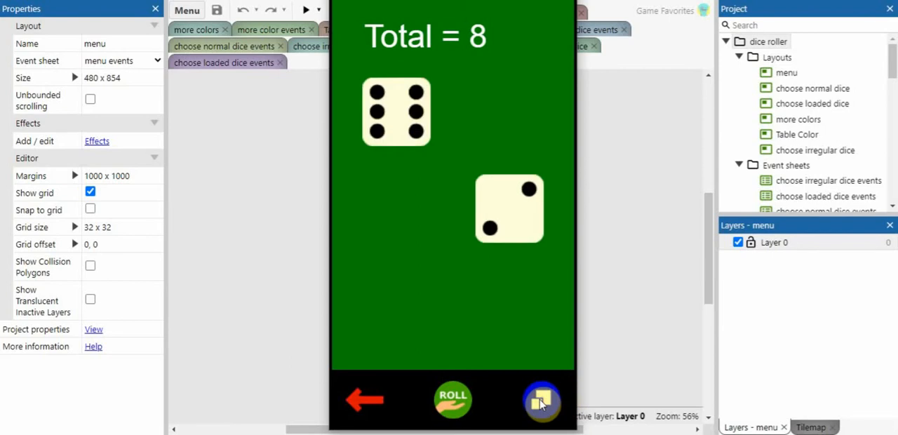
click(468, 398)
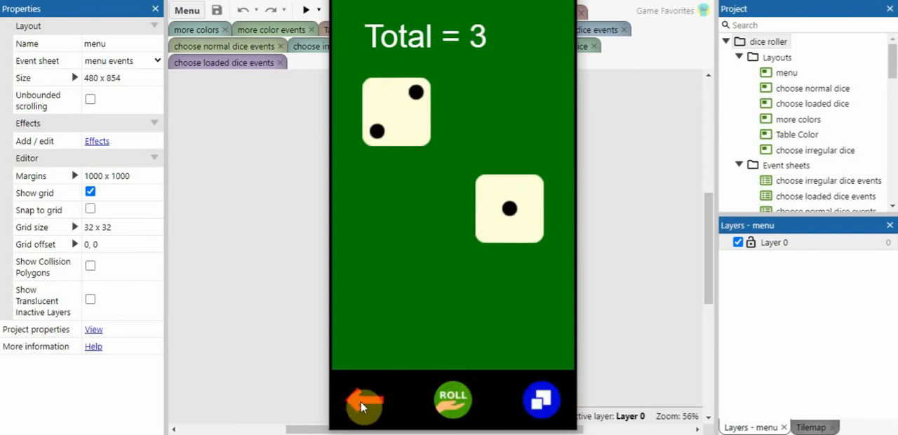
click(361, 402)
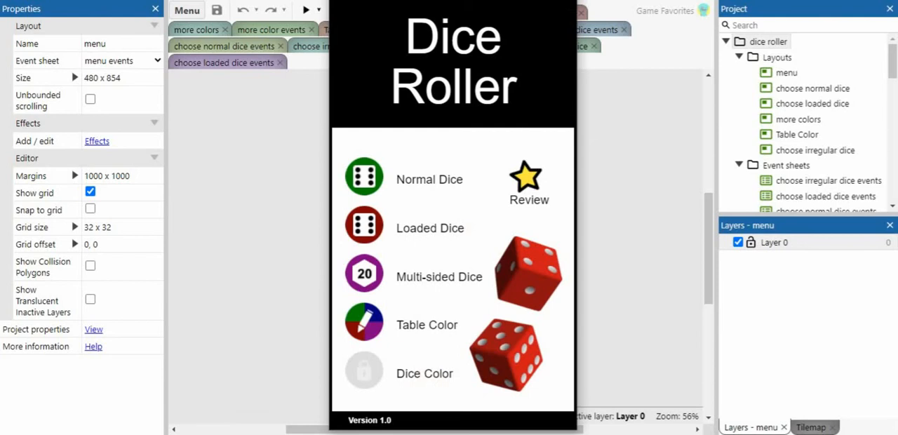
- Examine the MoreColorsIcon tap event and its inapppurchaseGV condition in the menu events sheet
click(554, 13)
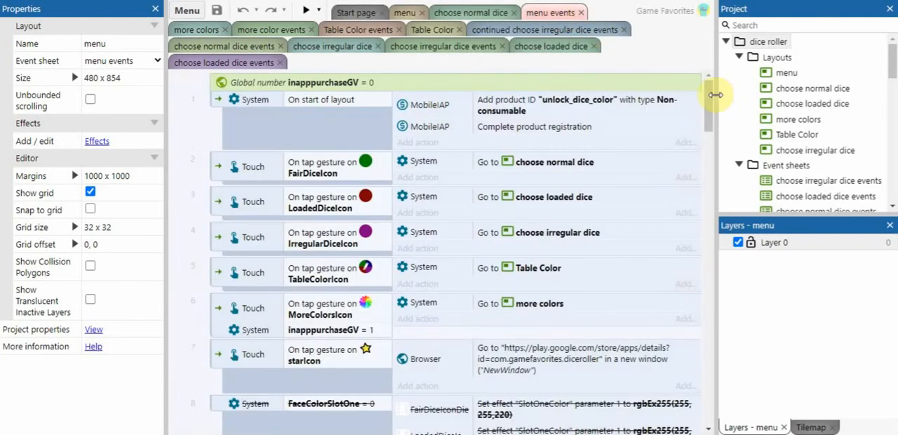
scroll(711, 104, down, 1)
scroll(710, 107, down, 1)
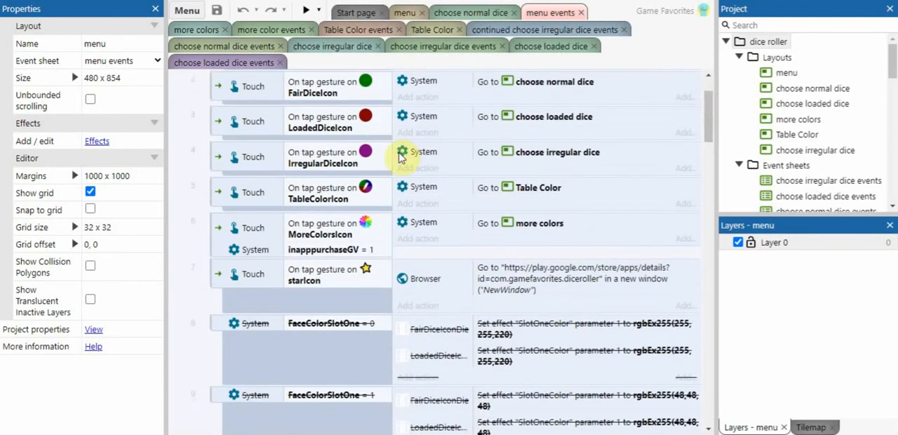
click(369, 233)
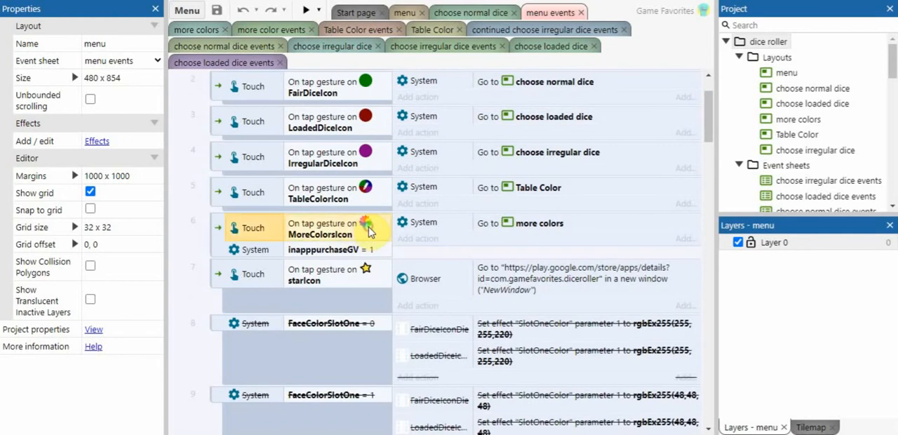
click(339, 251)
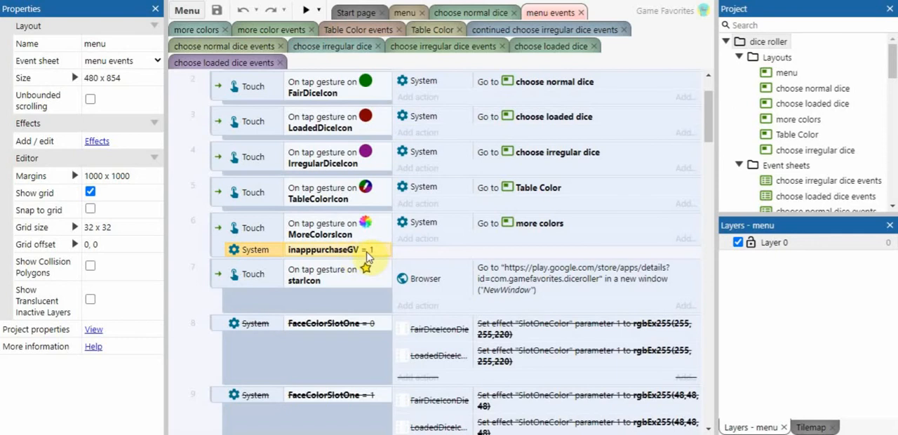
drag(710, 141, 706, 115)
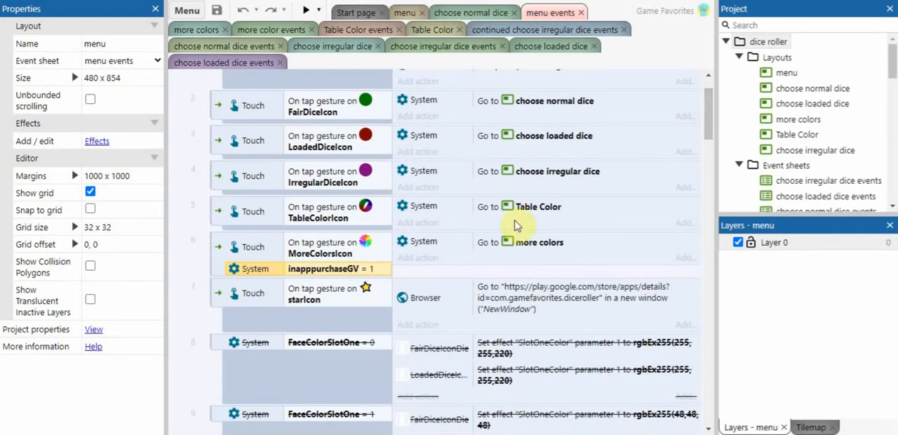
- Review the in-app purchase event group at the end of the menu events sheet, including the GooglePlay sign-in events
click(707, 128)
drag(706, 127, 704, 411)
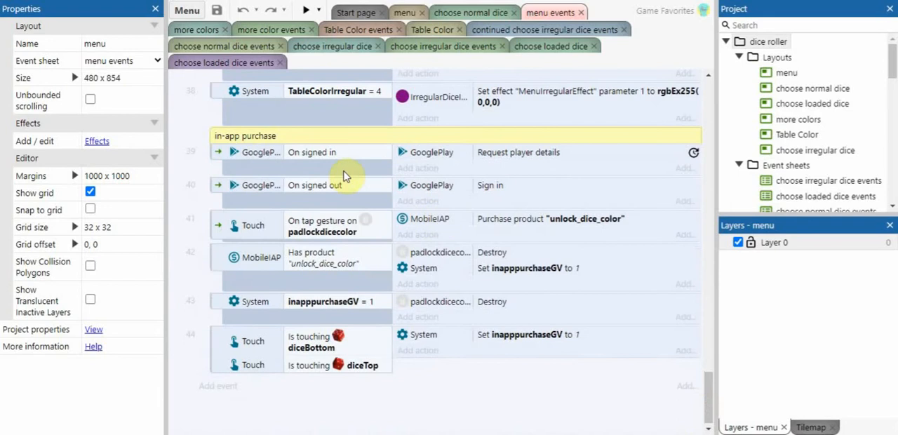
click(247, 159)
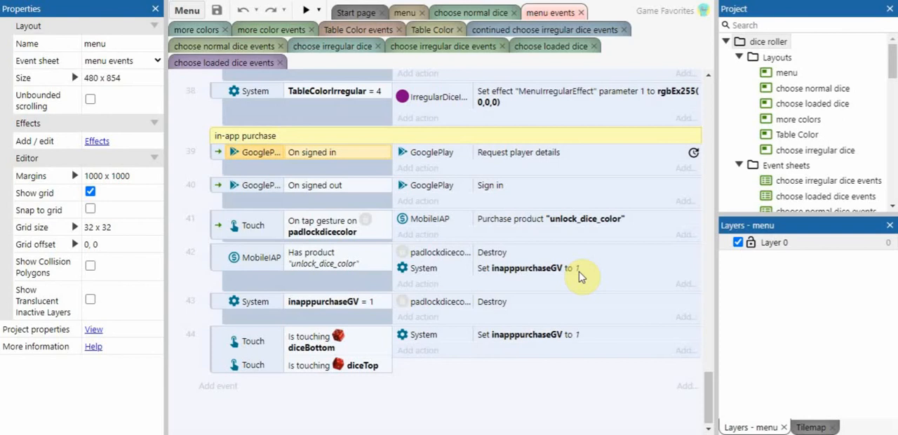
click(709, 386)
drag(709, 386, 710, 361)
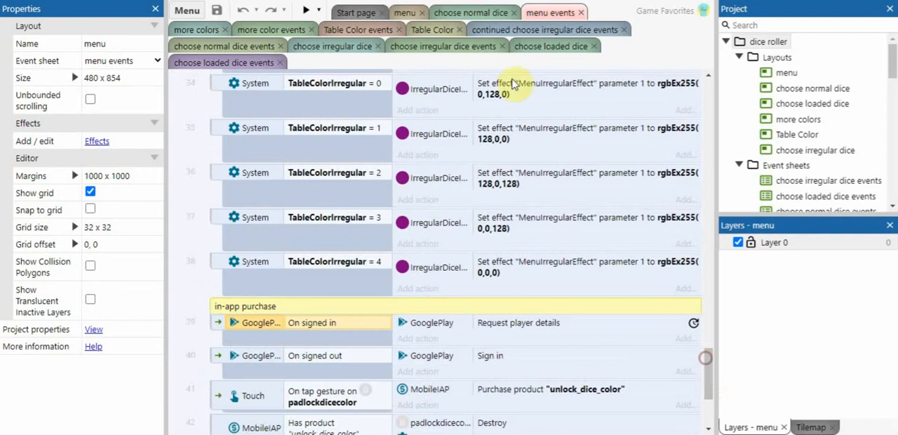
- Return to the menu layout and start exporting the project for Android (Cordova)
click(406, 13)
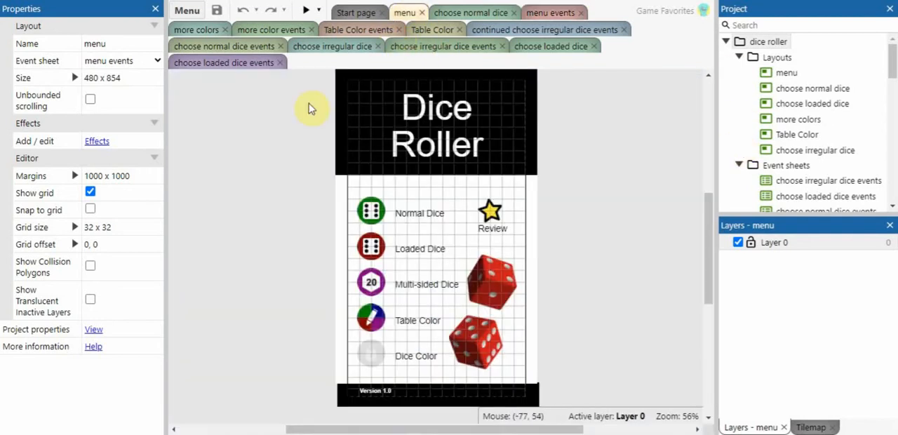
click(187, 11)
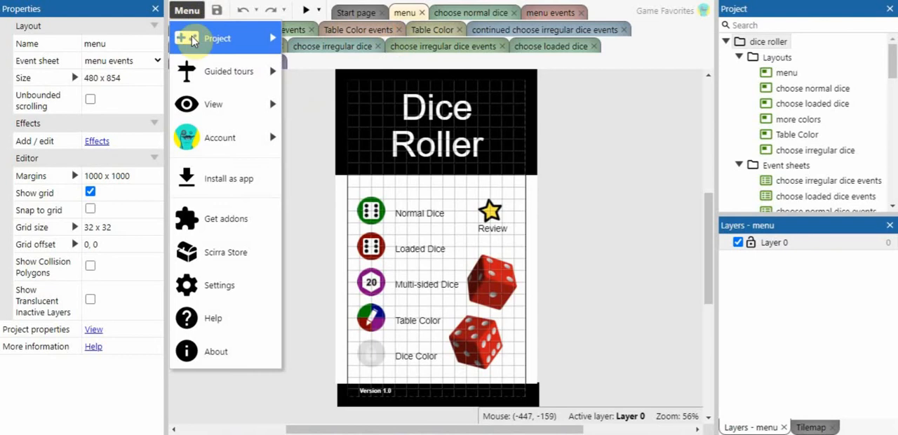
click(200, 45)
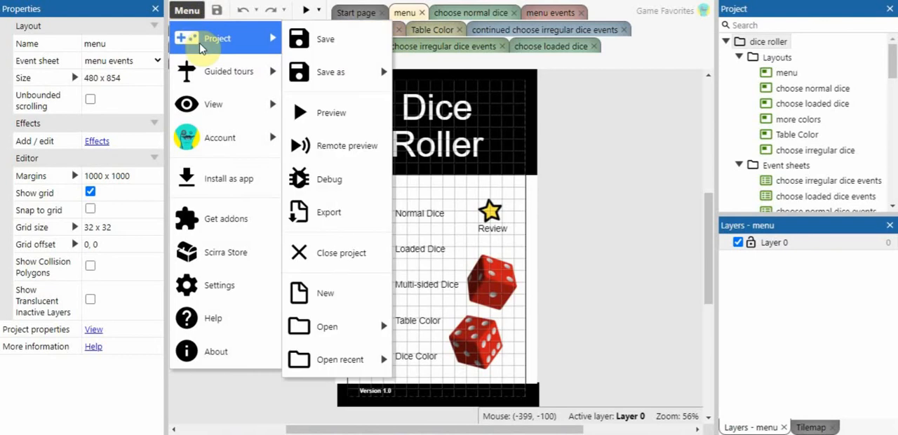
click(334, 215)
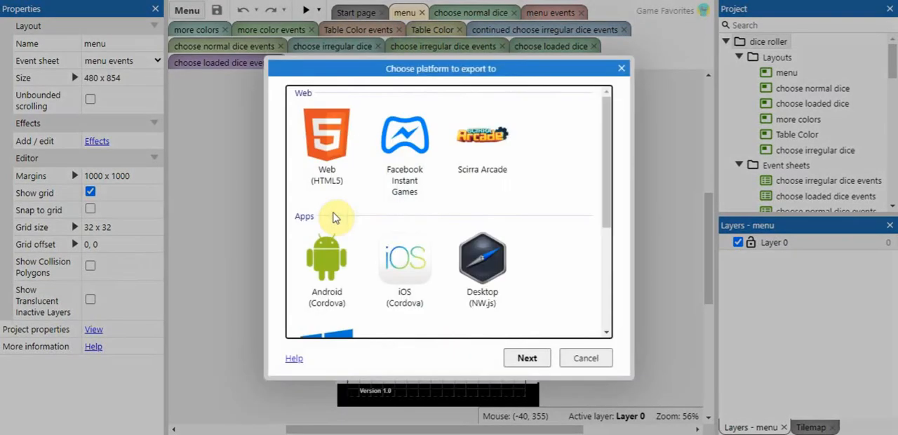
click(322, 279)
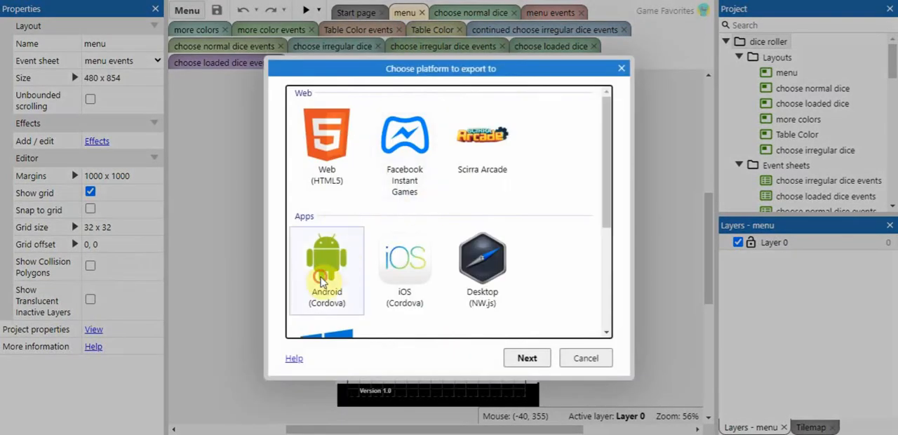
click(527, 358)
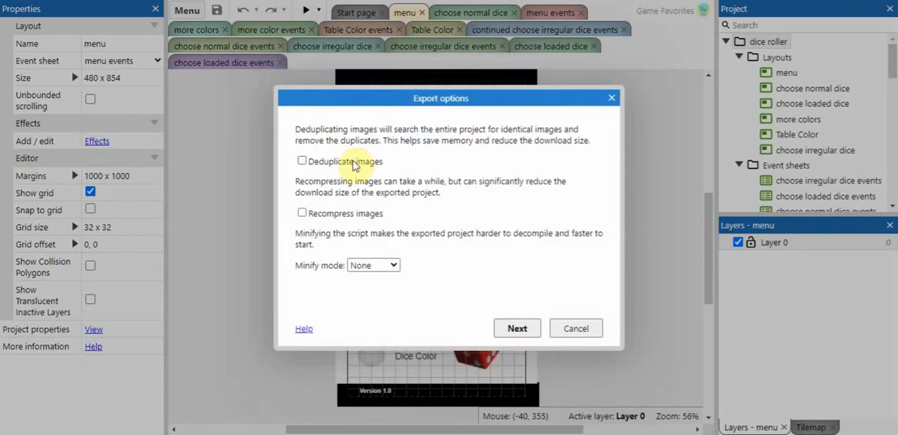
- Enable image recompression and set the minify mode to Simple in the export options
click(301, 214)
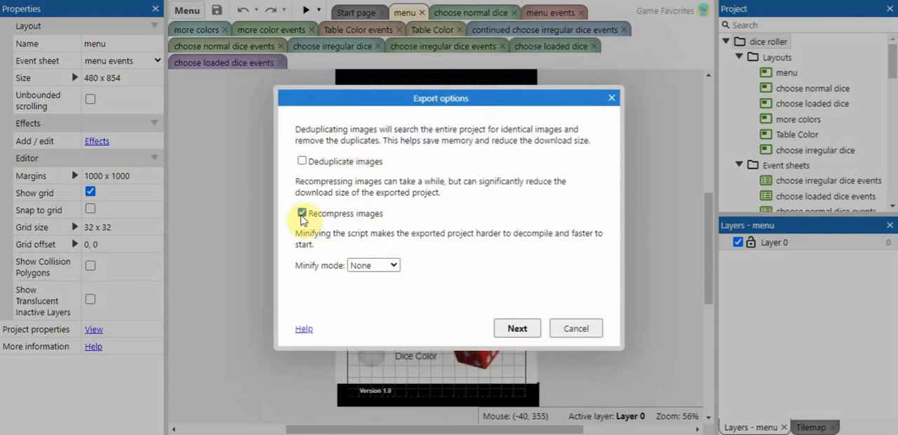
click(396, 265)
click(378, 290)
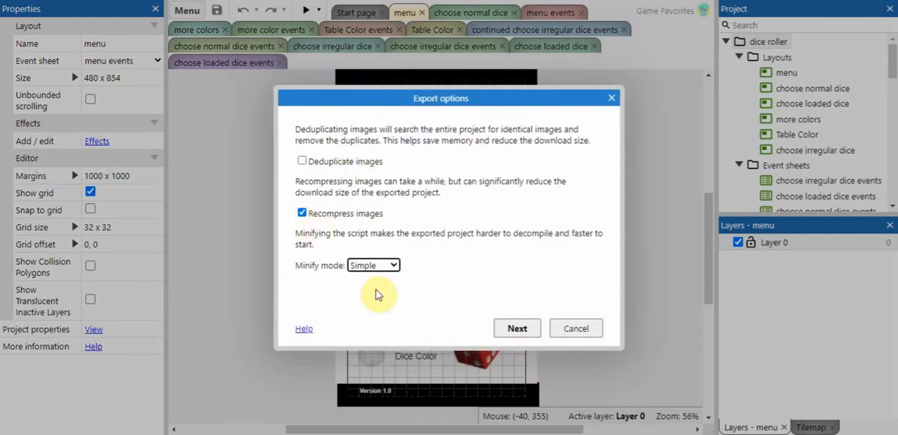
- Proceed to the Cordova options and set the Android build to Signed release APK
click(516, 329)
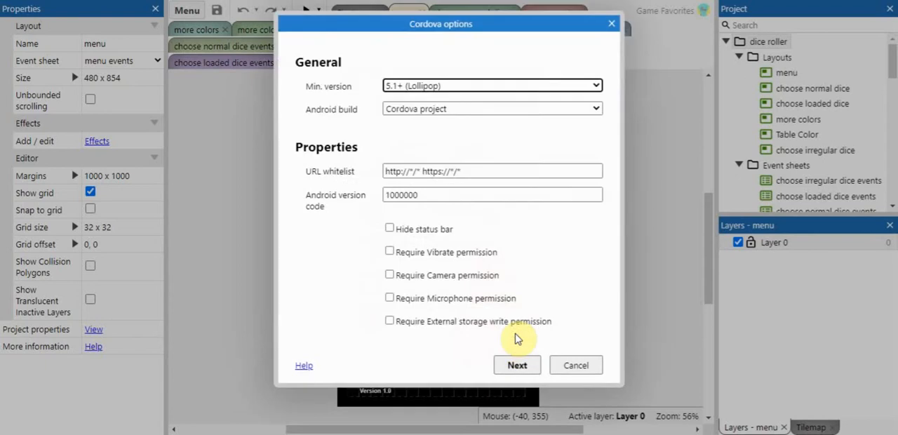
click(596, 110)
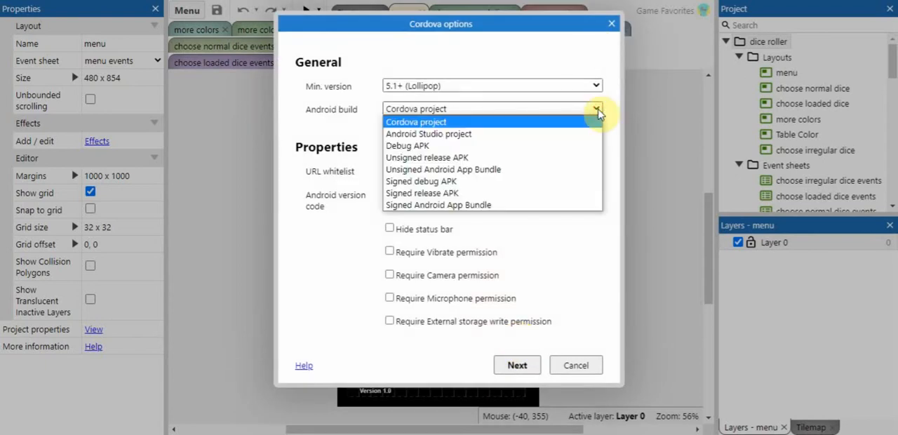
click(503, 197)
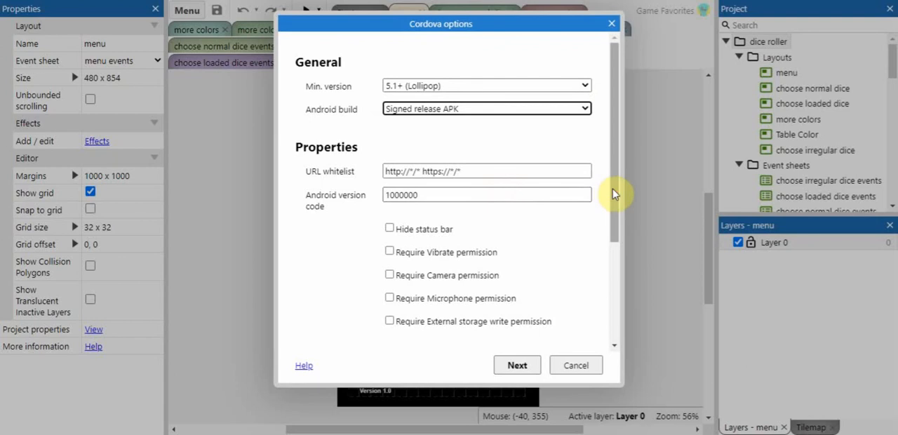
- Load "keystore for construct 3 to android.jks" from the Desktop as the signing keystore
drag(614, 194, 610, 279)
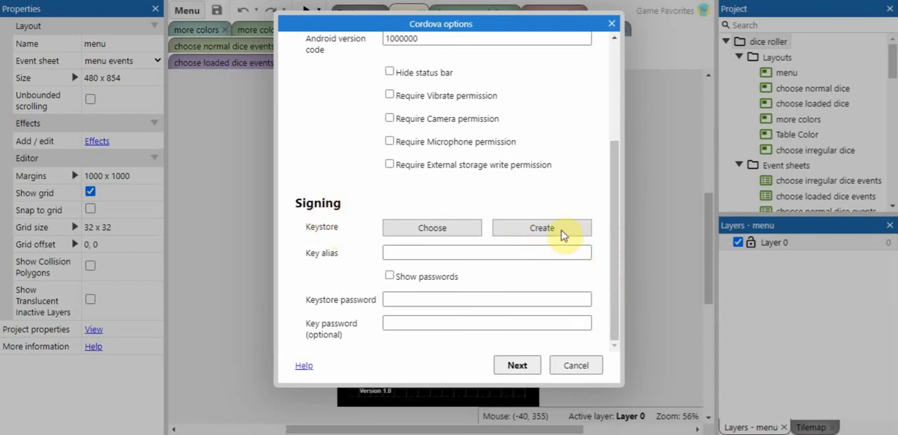
click(444, 232)
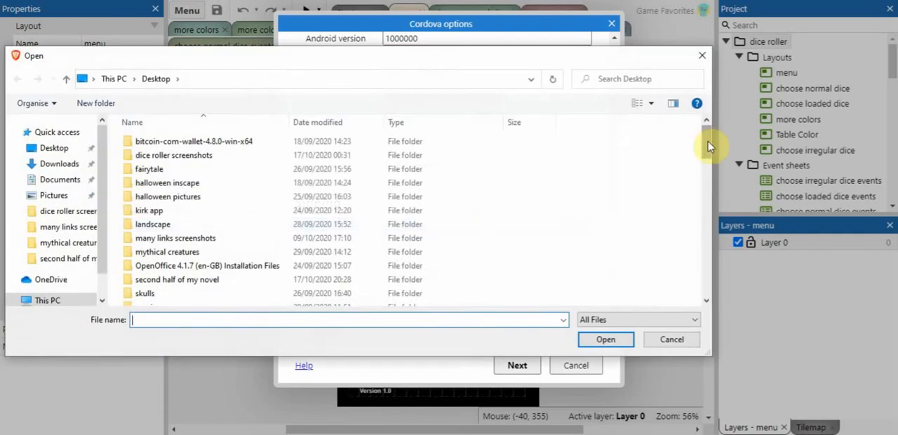
drag(707, 146, 705, 247)
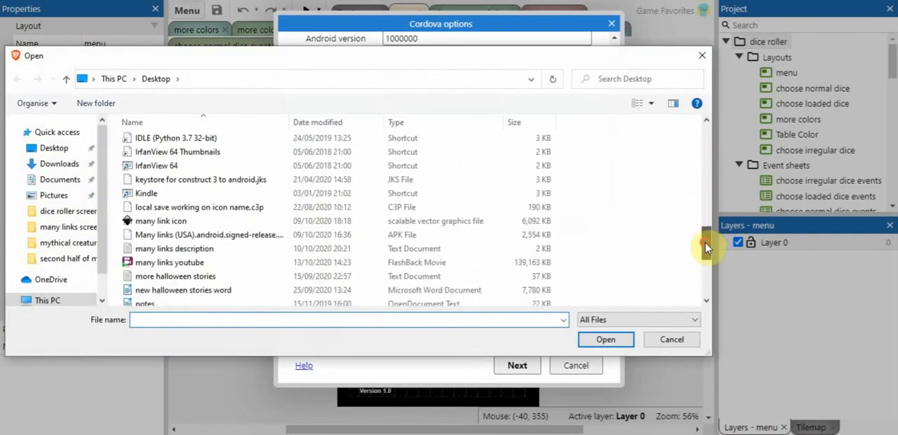
click(237, 179)
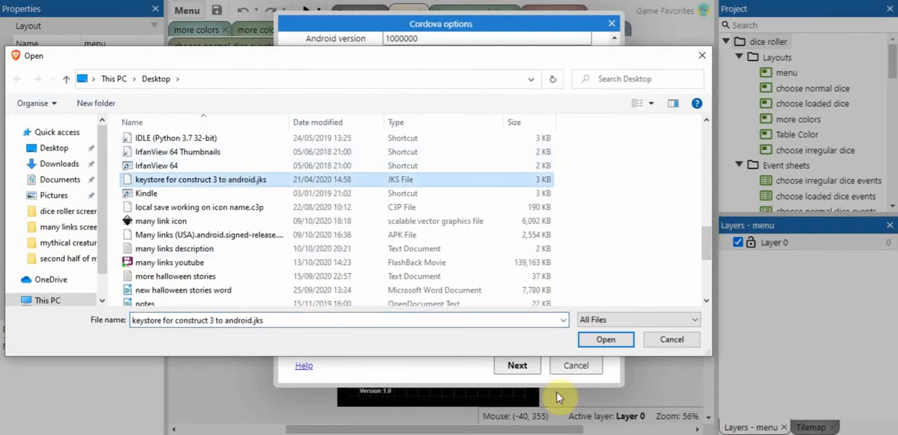
click(608, 339)
- Enter "Game Favorites" as the key alias and activate the keystore password field
click(495, 273)
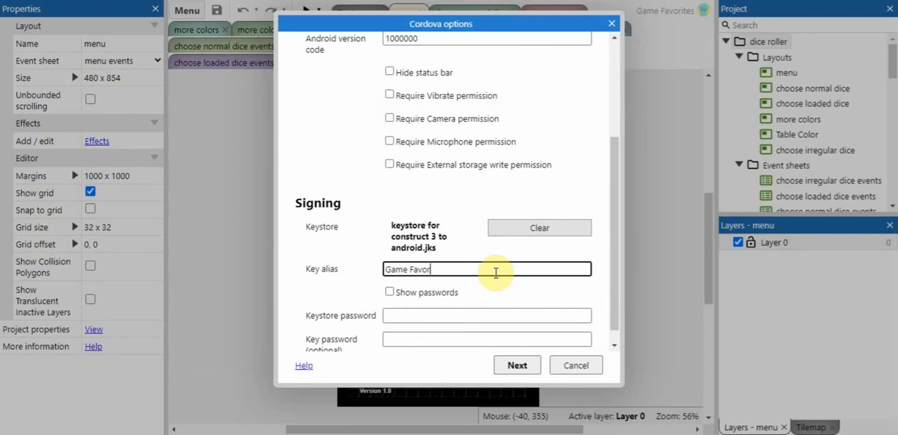
text(Game Favorites)
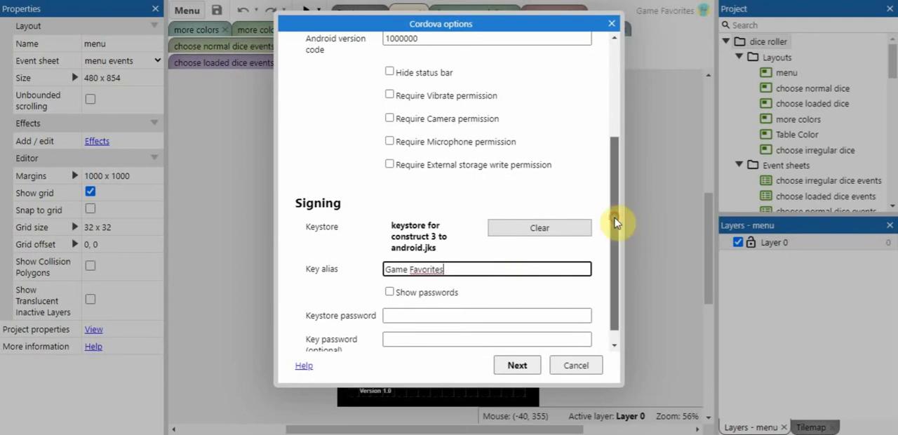
scroll(614, 247, down, 1)
click(616, 258)
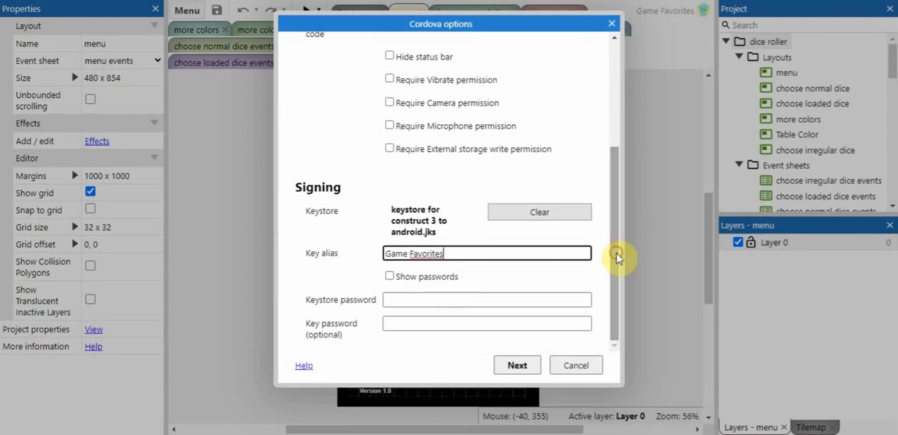
click(394, 301)
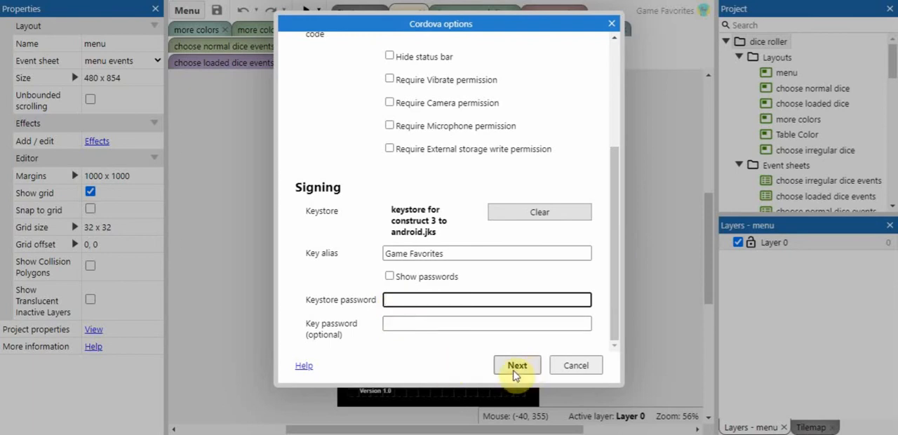
- Clear the key alias and cancel the Cordova export
click(483, 254)
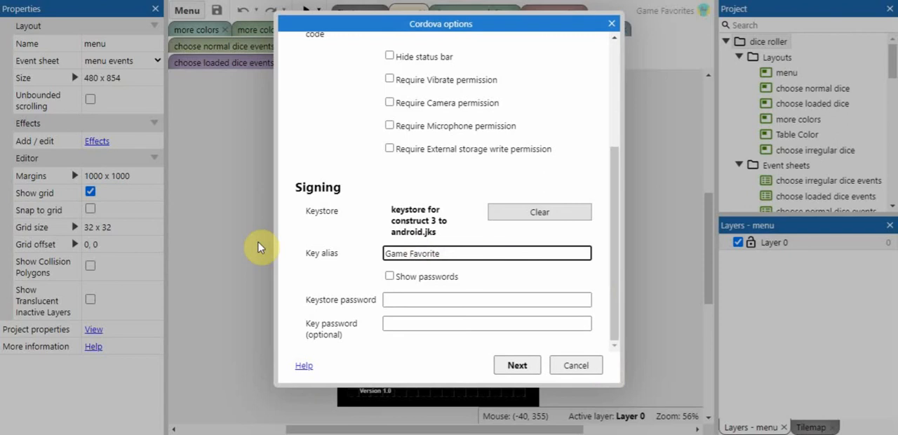
key(BackSpace)
key(BackSpace)
key(BackSpace)
key(BackSpace)
key(BackSpace)
key(BackSpace)
key(BackSpace)
key(BackSpace)
key(BackSpace)
key(BackSpace)
key(BackSpace)
key(BackSpace)
key(BackSpace)
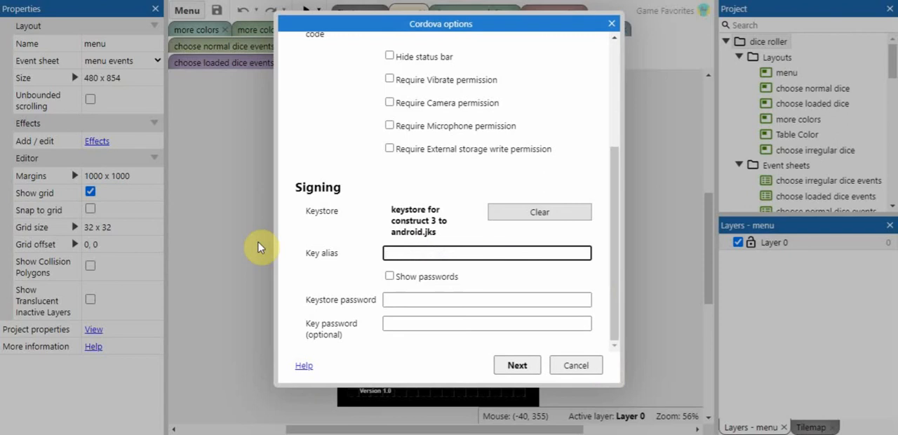
click(579, 366)
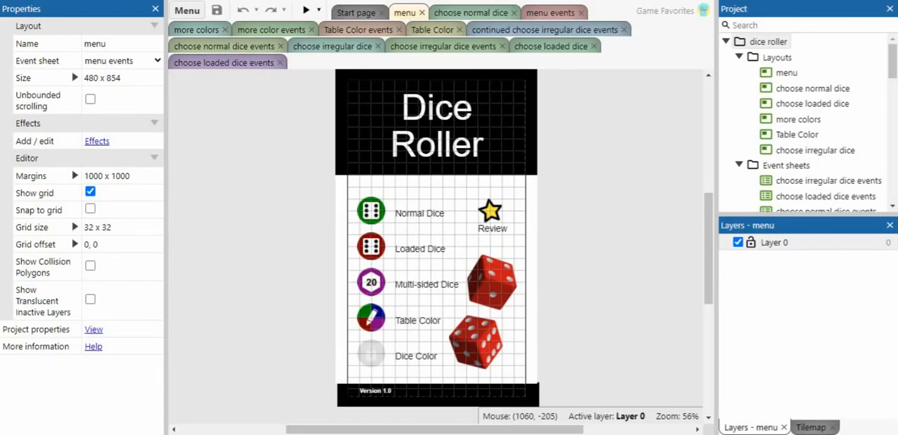
- Switch to the desktop, locate the dice roller signed release APK and view the contents of the dice roller screenshots folder
click(823, 0)
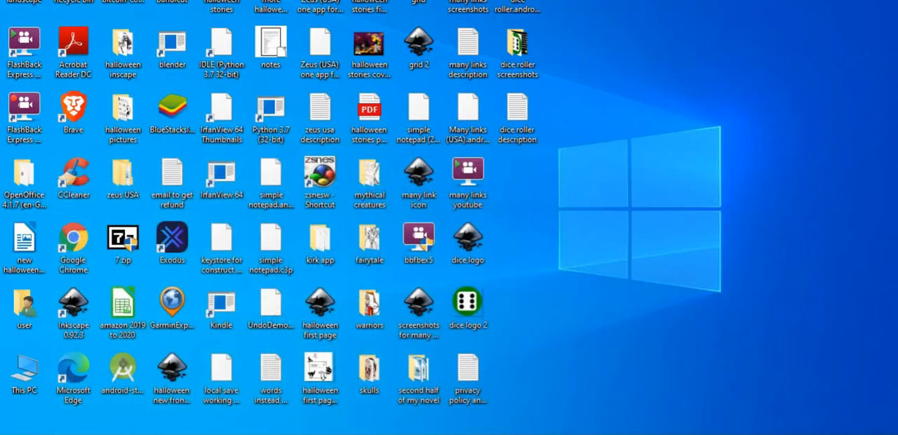
click(525, 4)
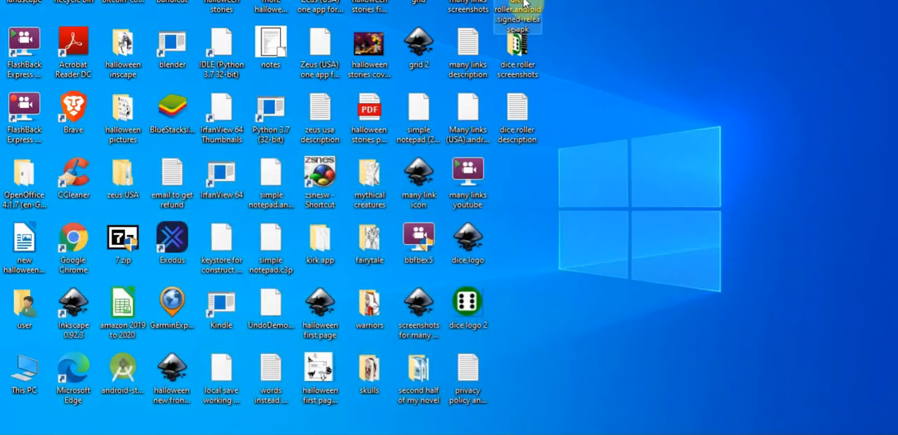
double_click(519, 51)
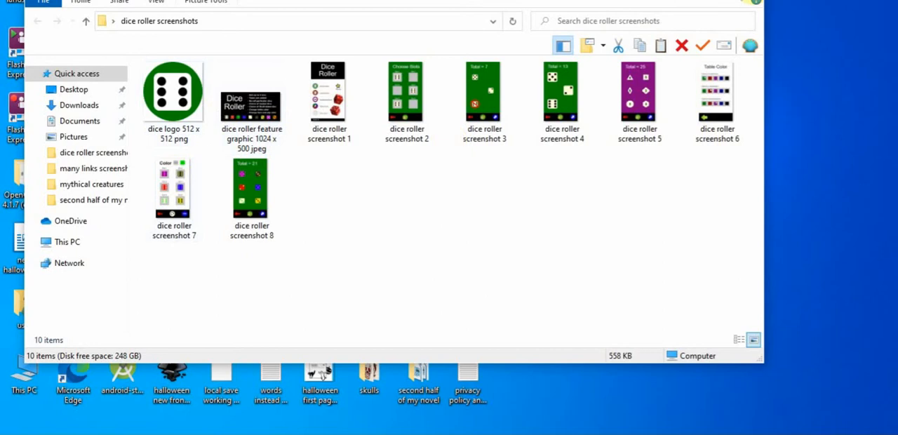
click(754, 2)
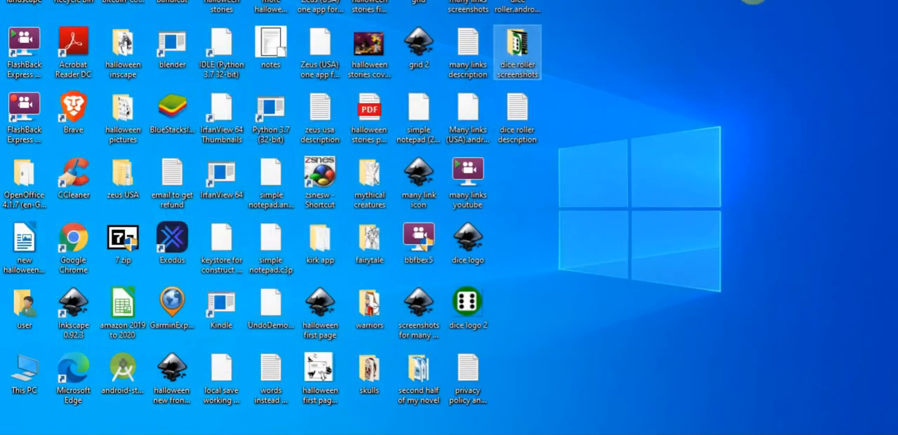
- View the dice roller description text file, close it and select the privacy policy and wix website file
double_click(517, 114)
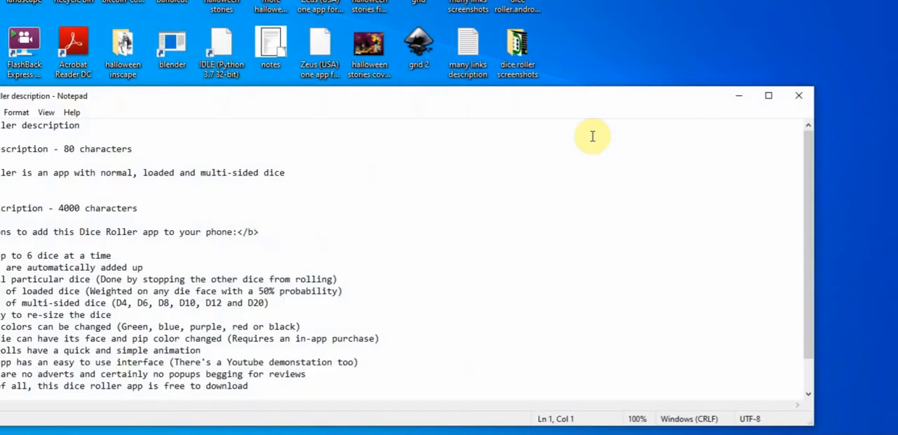
click(801, 96)
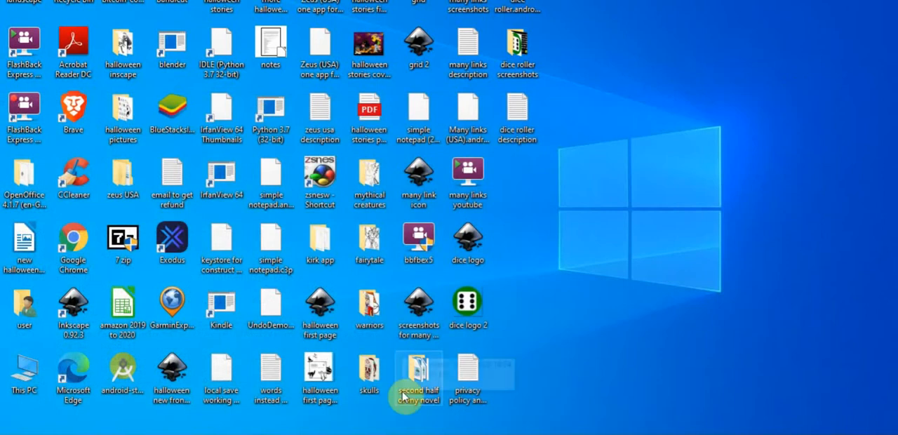
click(470, 377)
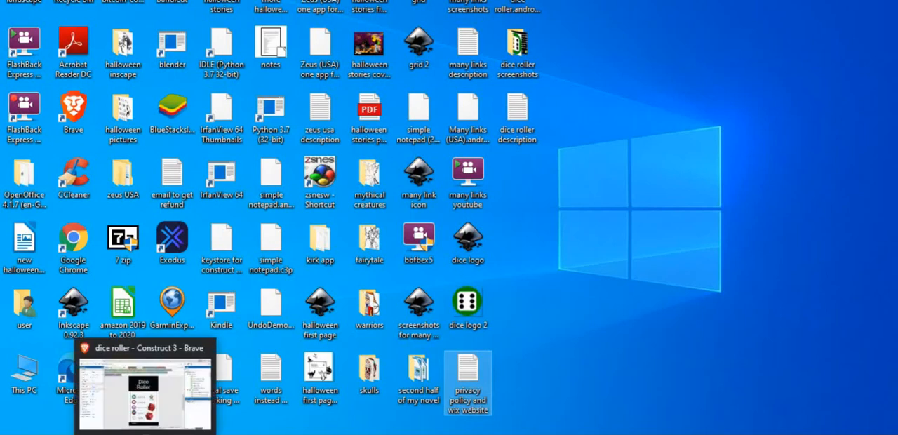
- Return to the Brave browser, search for "google play console" in a new tab and open the Google Play Console
click(146, 434)
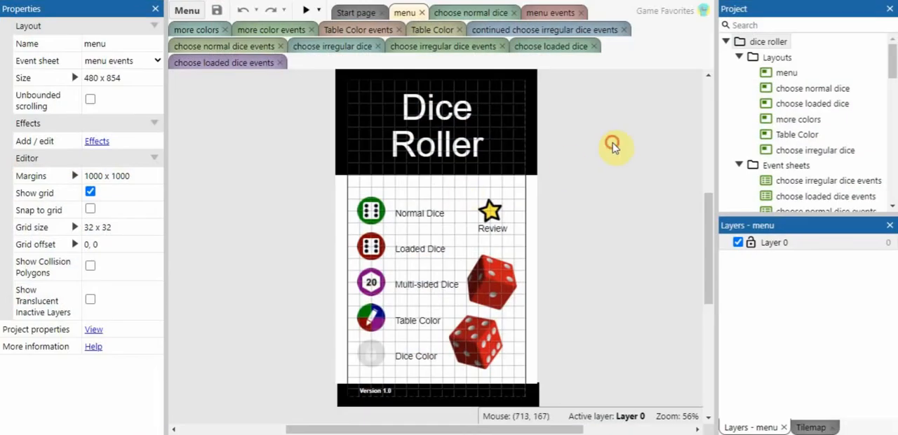
key(ctrl+t)
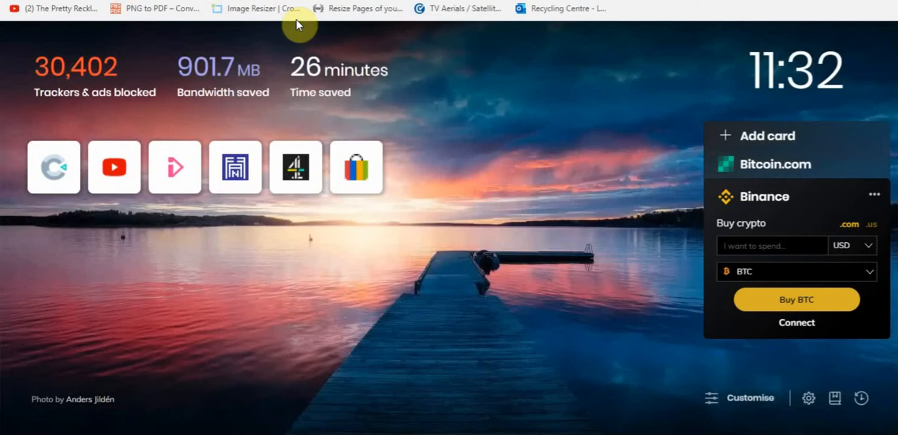
text(go)
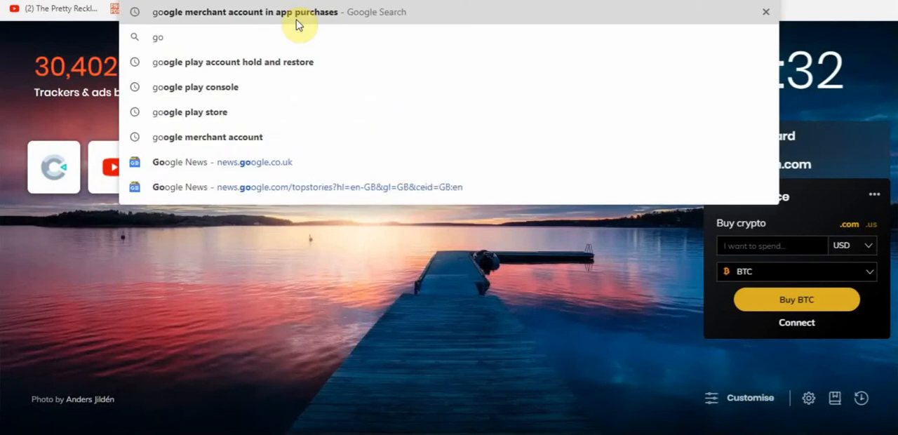
text(ogle play console)
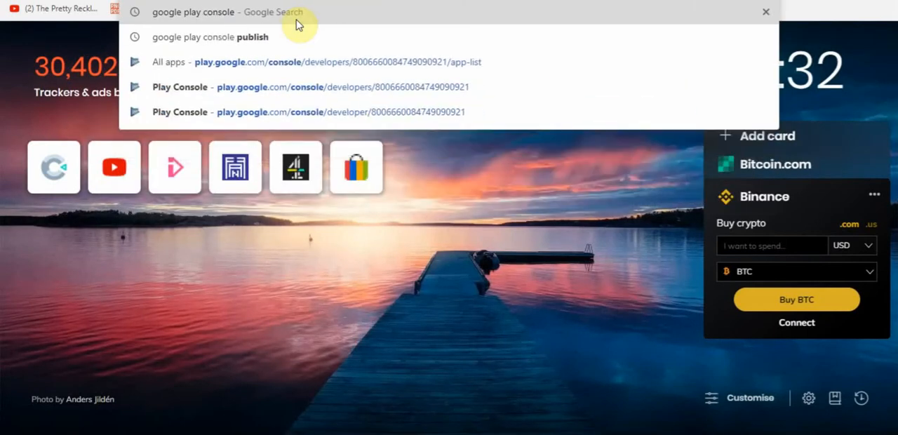
click(296, 21)
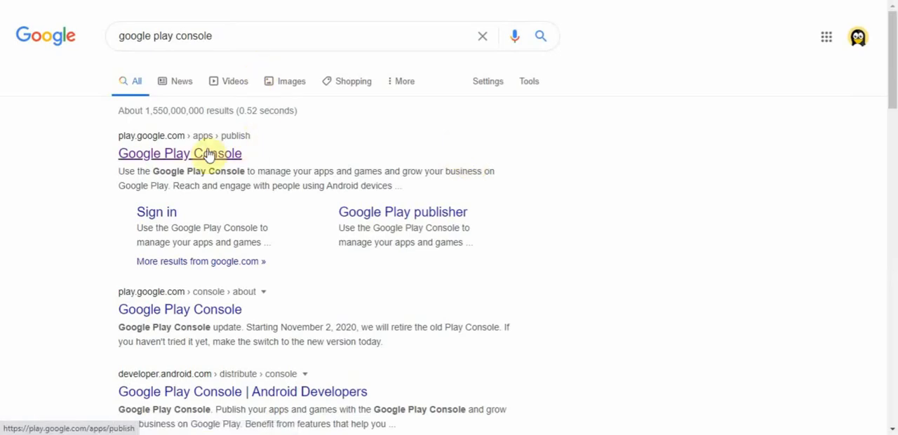
click(144, 163)
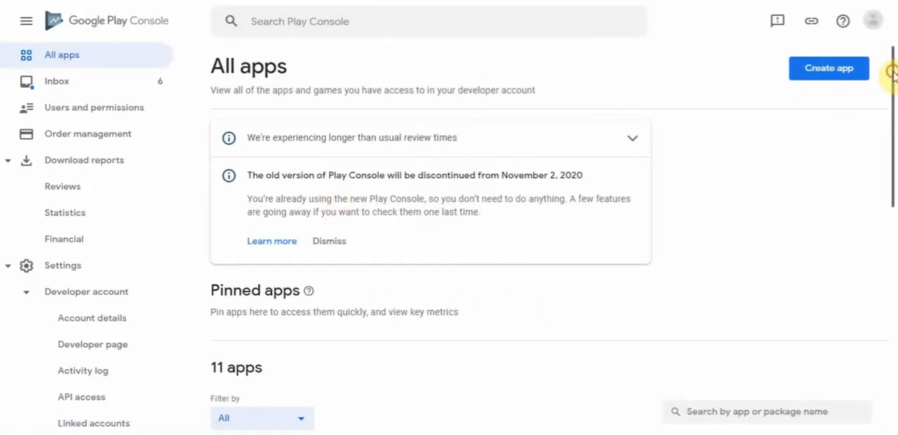
- Start creating a new app and name it "Dice Roller"
mouse_move(895, 77)
mouse_down()
mouse_move(894, 298)
mouse_move(879, 70)
mouse_up()
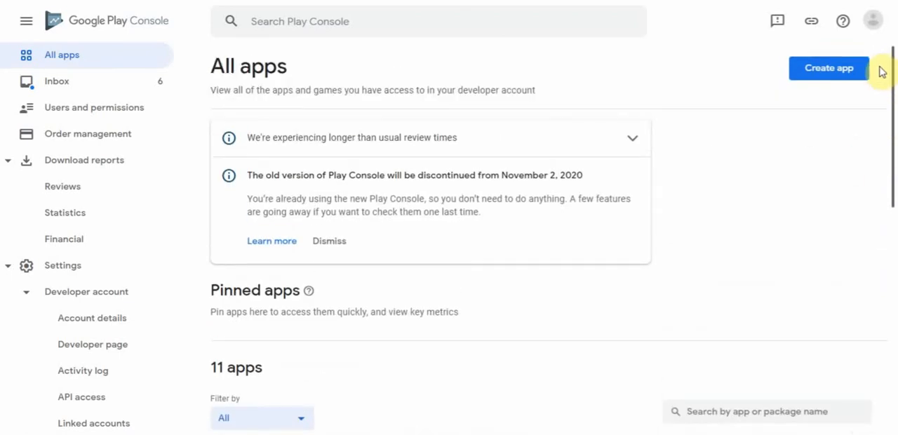
click(829, 76)
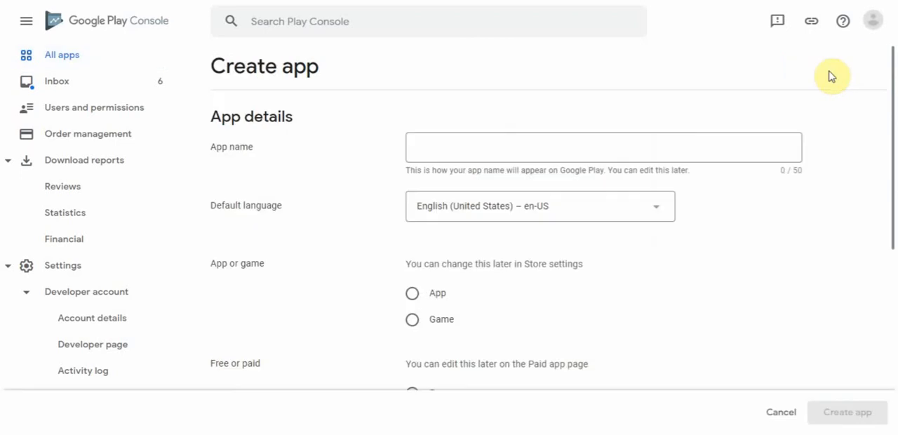
click(537, 154)
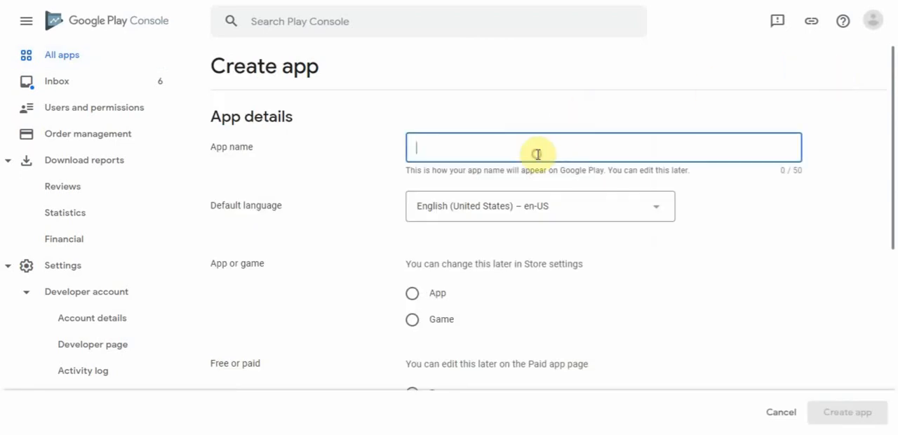
text(Dice Roller)
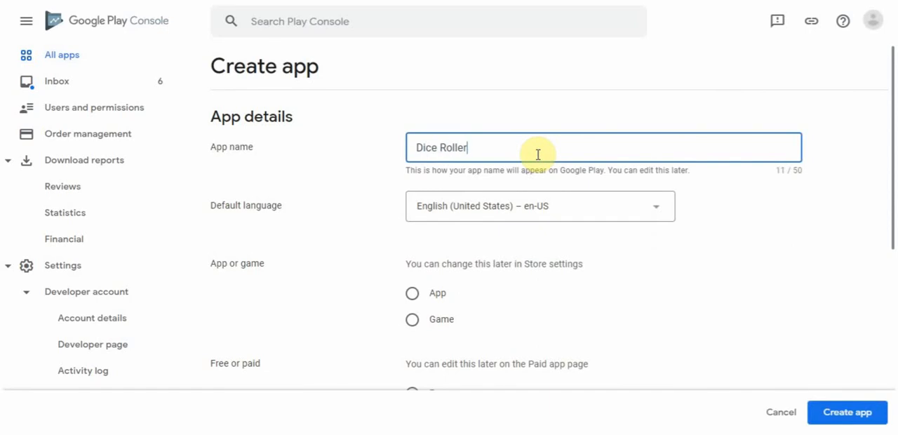
- Classify the new entry as an App rather than a game and make it Free
drag(892, 147, 889, 241)
click(413, 122)
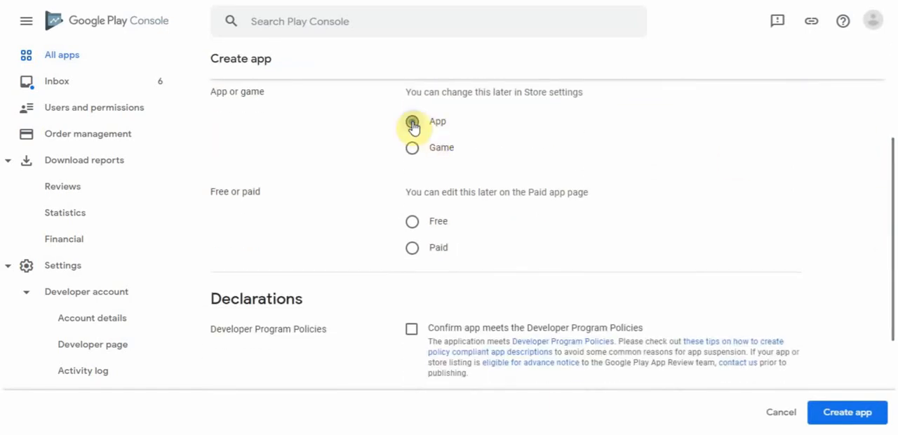
click(412, 224)
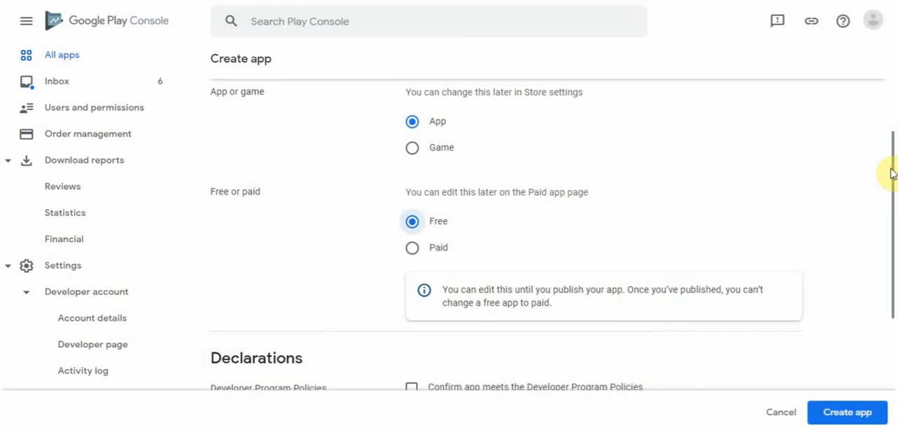
- Confirm the Developer Program Policies declaration and accept the US export laws
drag(892, 177, 894, 293)
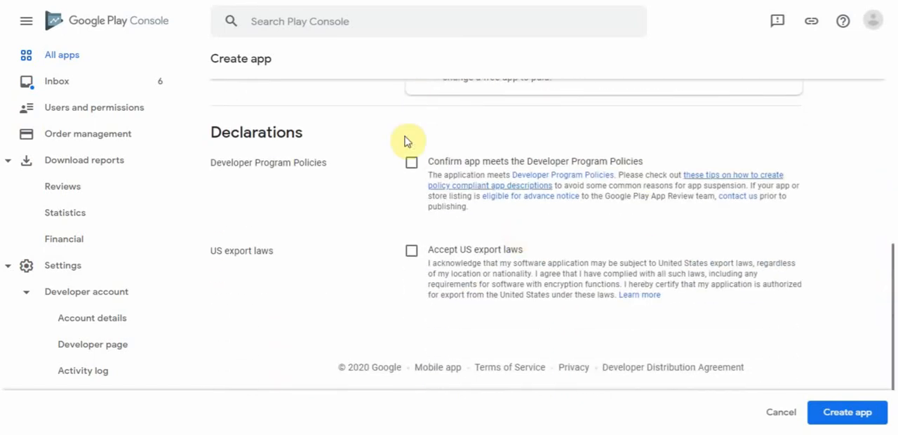
click(411, 167)
click(412, 252)
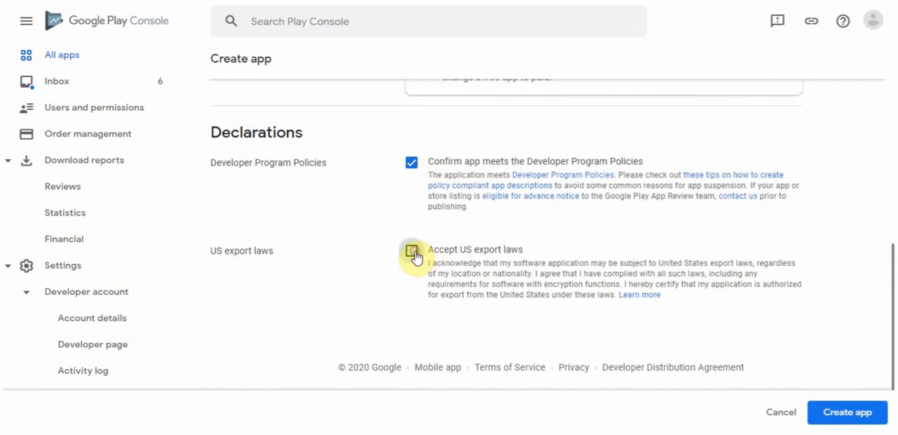
- Create the Dice Roller app entry from the completed form
click(852, 421)
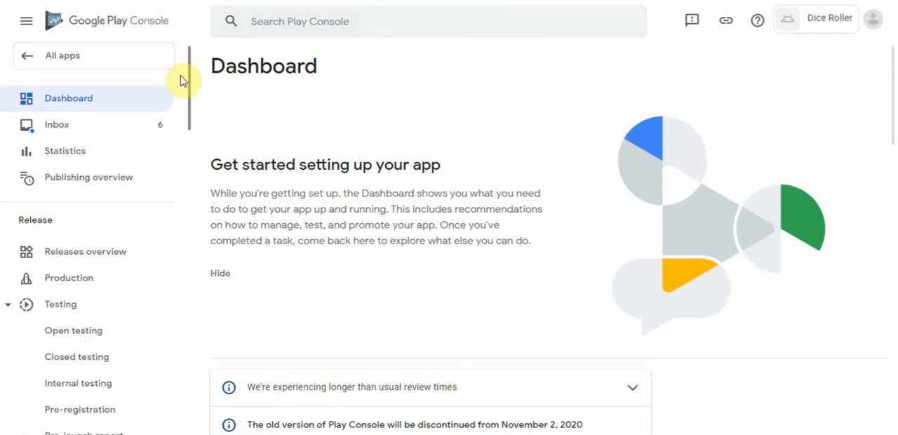
mouse_move(188, 82)
mouse_down()
mouse_move(196, 177)
mouse_move(185, 375)
mouse_move(189, 79)
mouse_up()
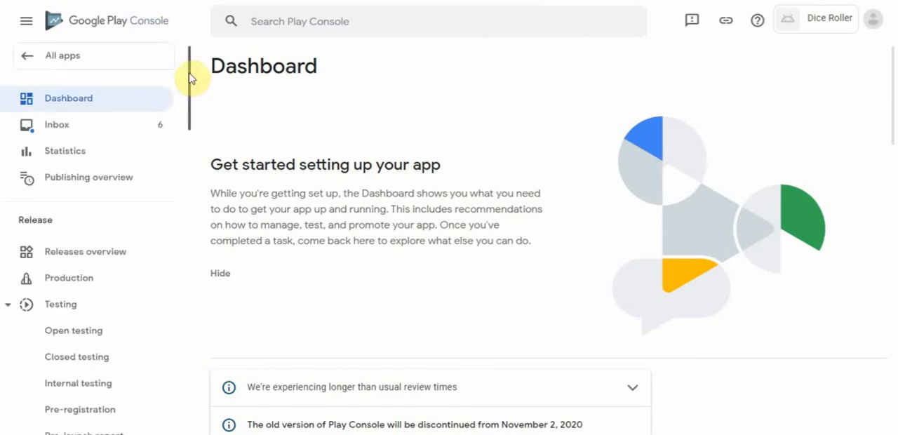
- Go back to the list of all apps, find the Dice Roller draft and reopen its dashboard
click(91, 22)
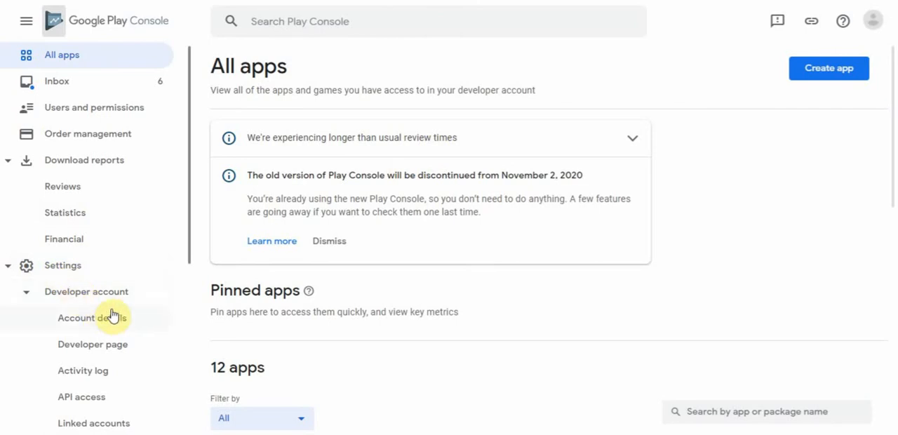
drag(186, 240, 186, 327)
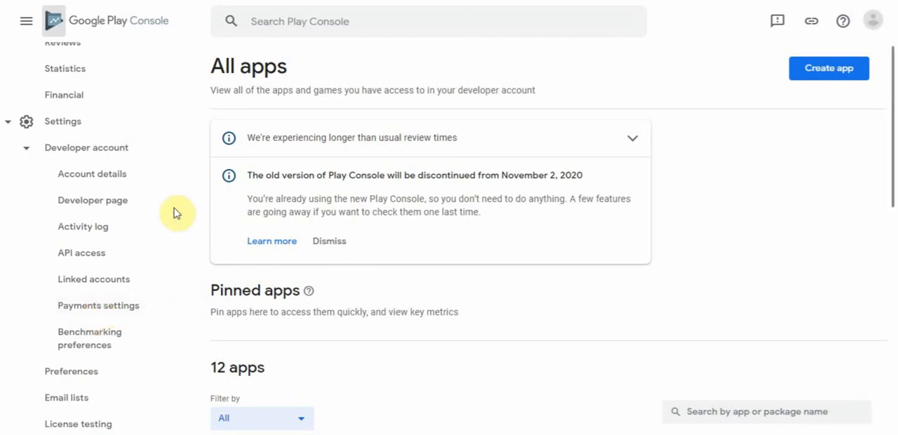
drag(188, 223, 199, 120)
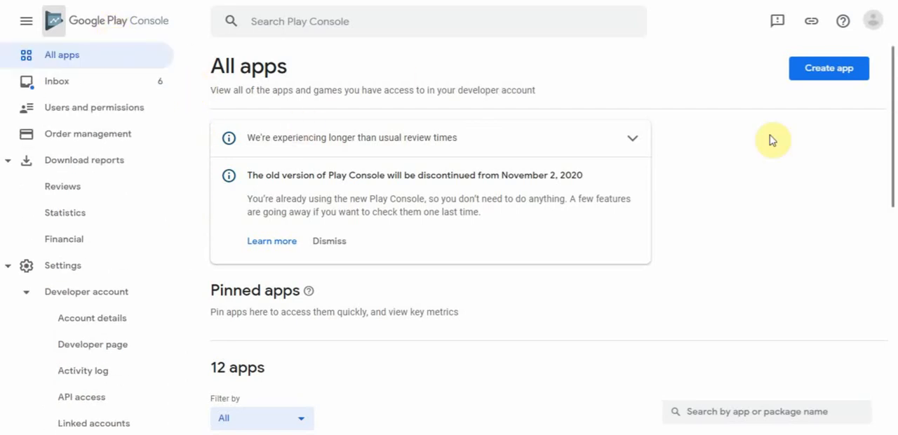
drag(891, 94, 888, 267)
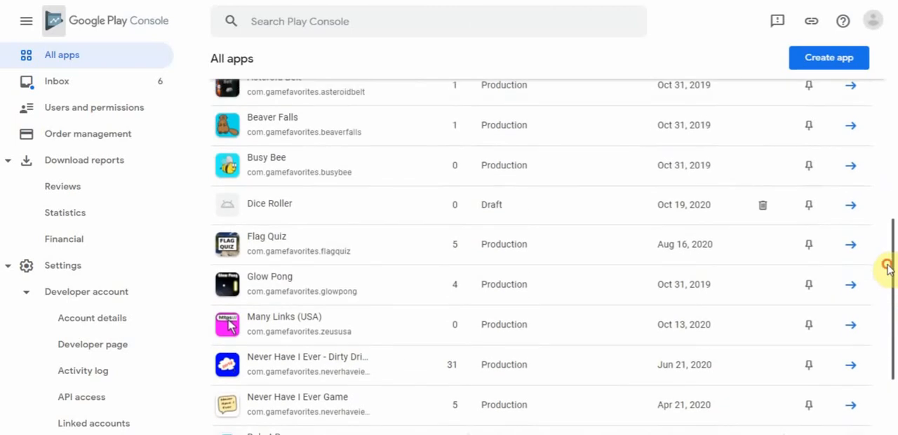
click(261, 210)
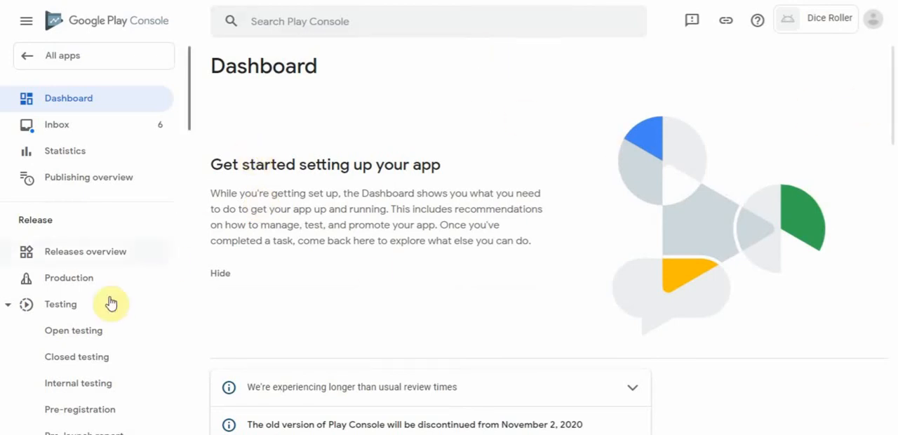
- Show the First steps tasks under Initial setup on the app's dashboard
drag(893, 95, 893, 232)
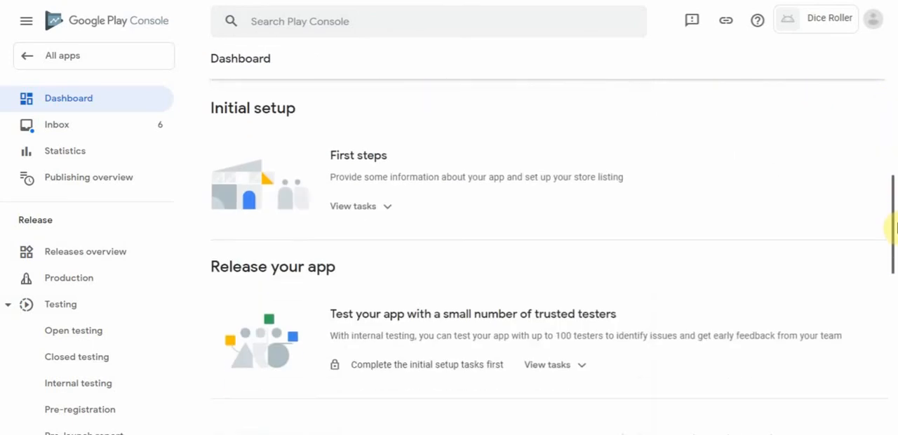
click(386, 210)
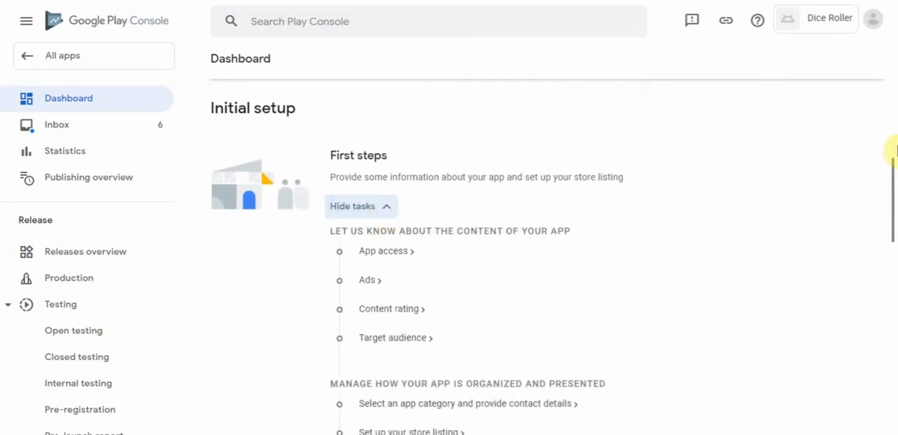
mouse_move(891, 170)
mouse_down()
mouse_move(891, 212)
mouse_move(891, 186)
mouse_up()
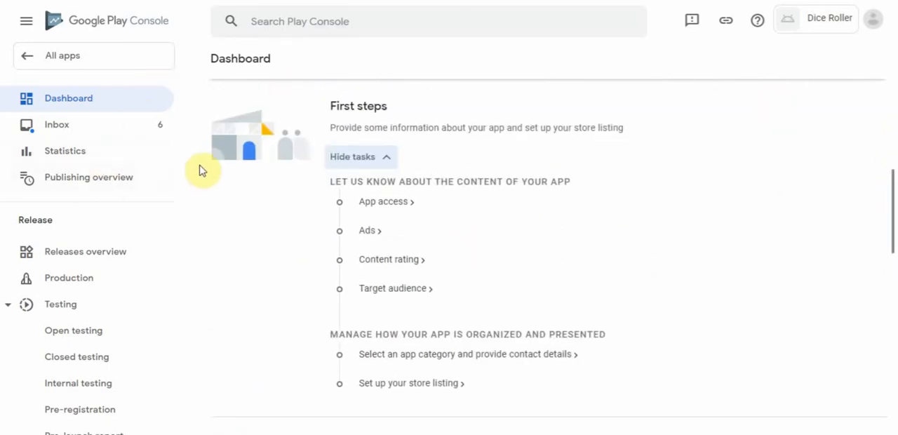
- Create a new production release for Dice Roller and opt in to app signing by Google Play
drag(189, 105, 189, 135)
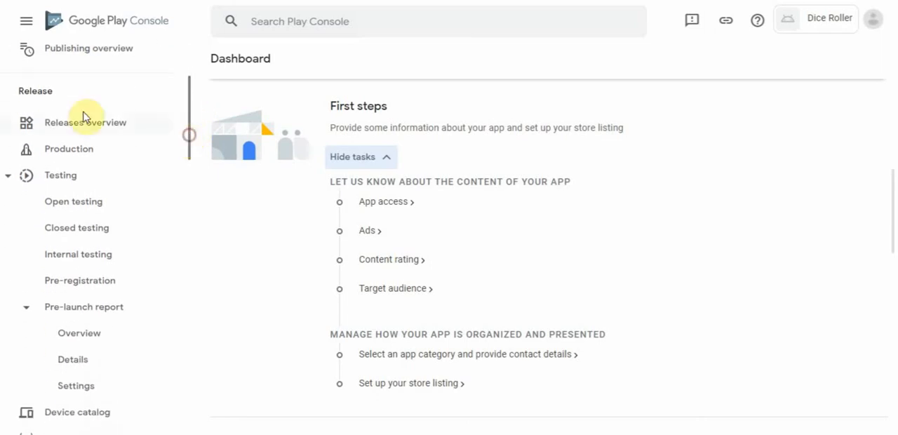
click(81, 158)
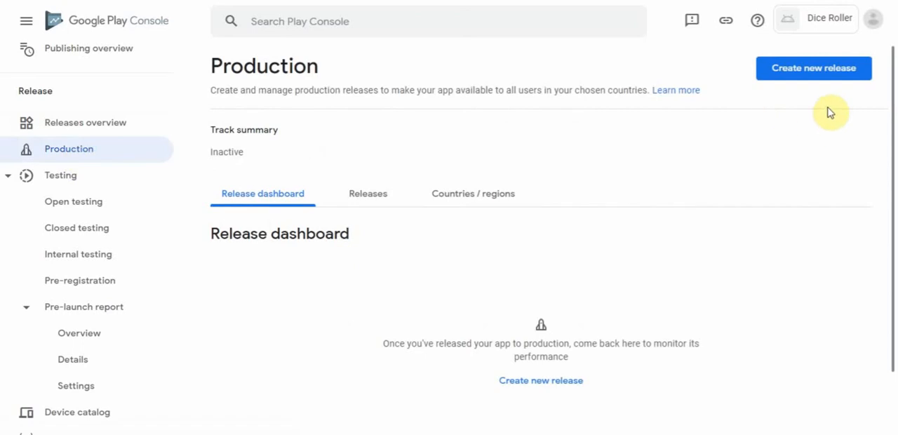
click(809, 73)
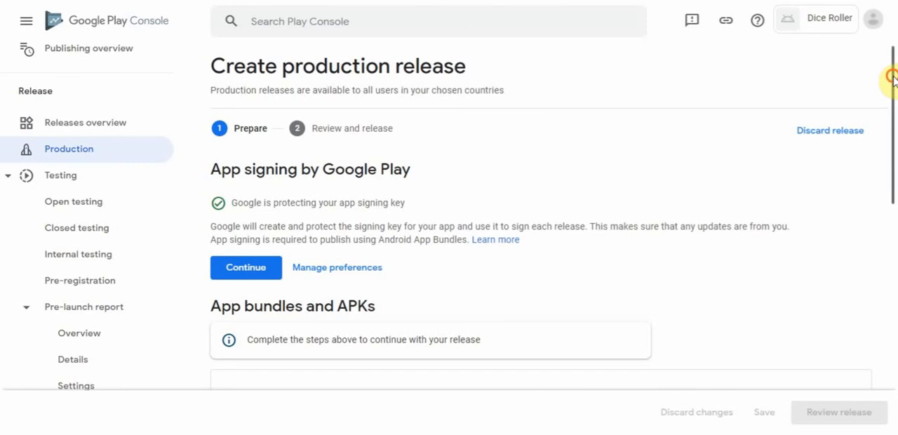
drag(892, 80, 892, 128)
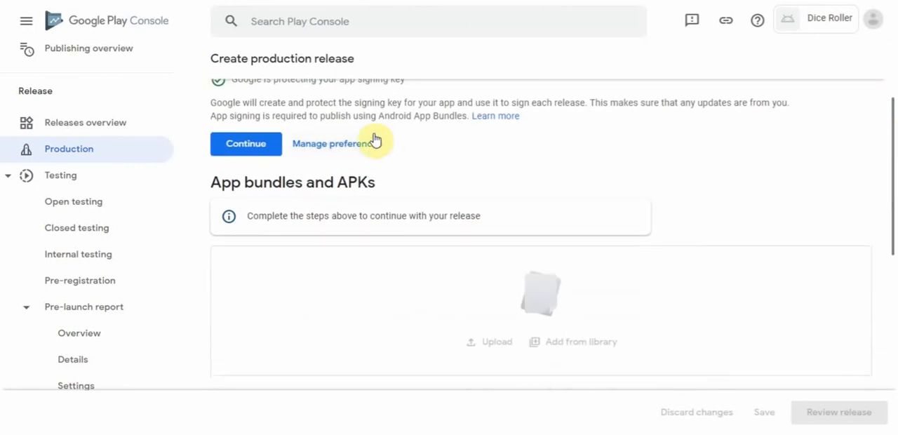
click(239, 145)
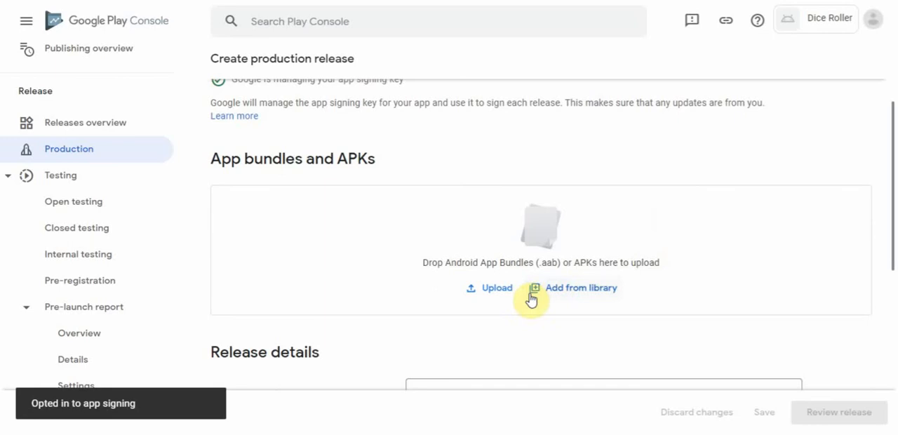
- Upload "dice roller.android.signed-release.apk" from the Desktop to the production release
click(495, 289)
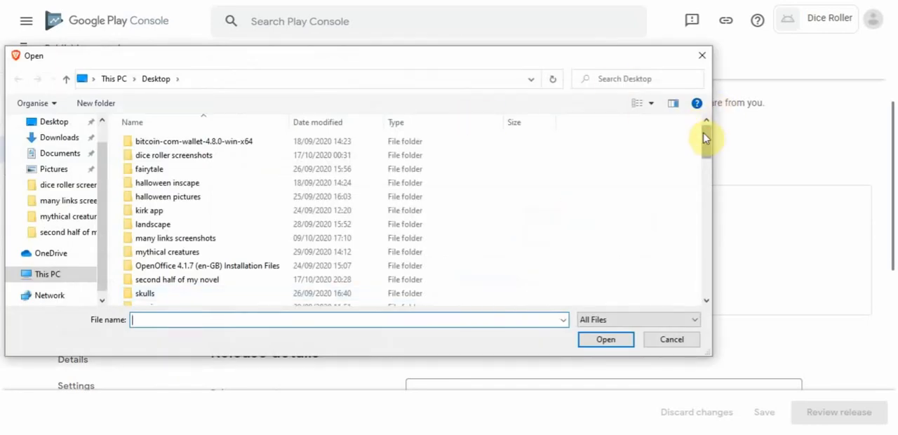
drag(707, 140, 675, 186)
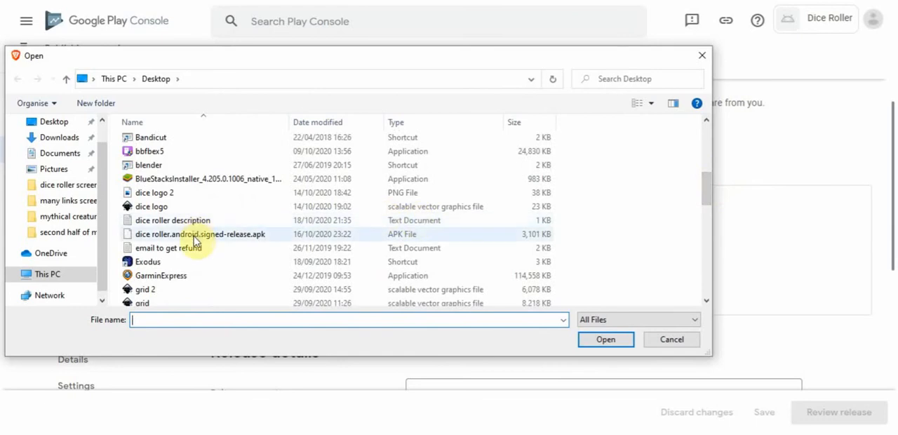
click(196, 239)
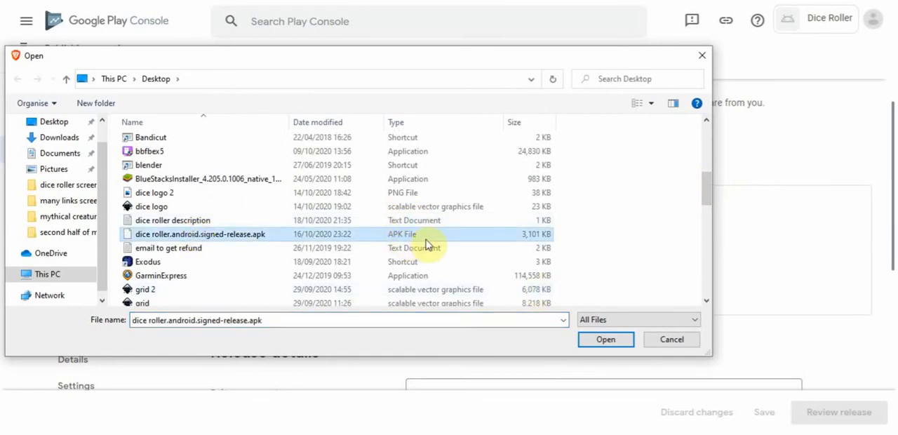
click(611, 341)
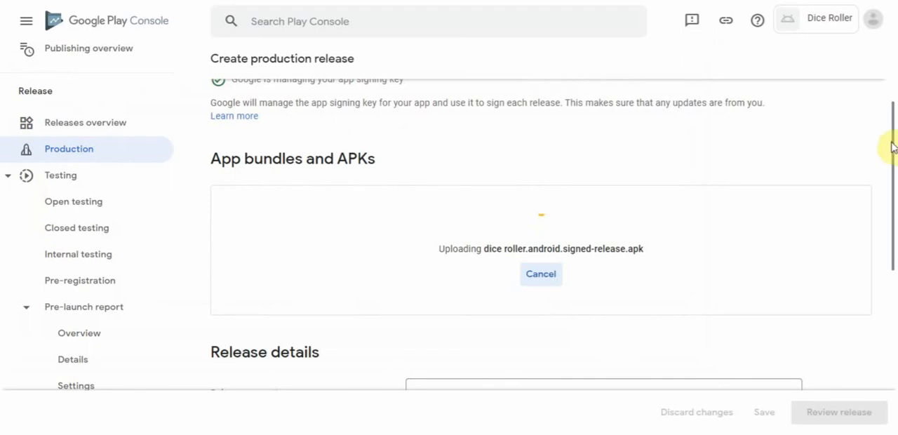
drag(892, 146, 891, 201)
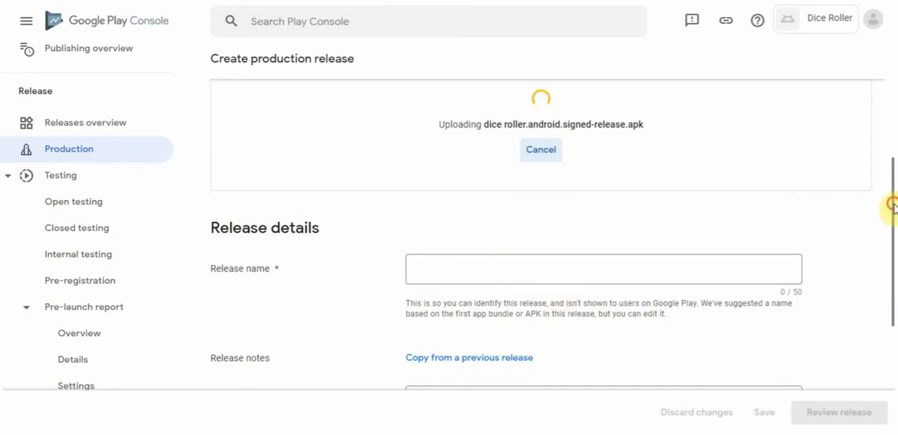
mouse_move(893, 204)
mouse_down()
mouse_move(891, 245)
mouse_move(892, 217)
mouse_up()
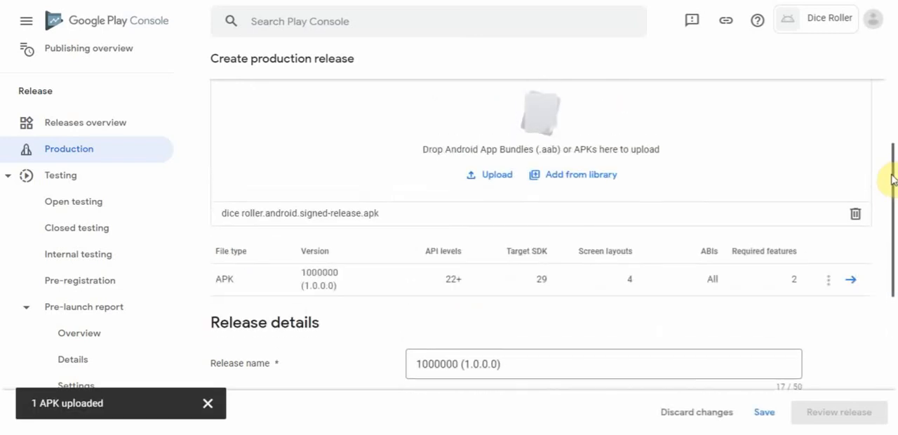
- Replace the en-US release notes placeholder with "First version. Updates to follow in the future", keeping the closing tag on its own line, and save the release
drag(892, 179, 896, 295)
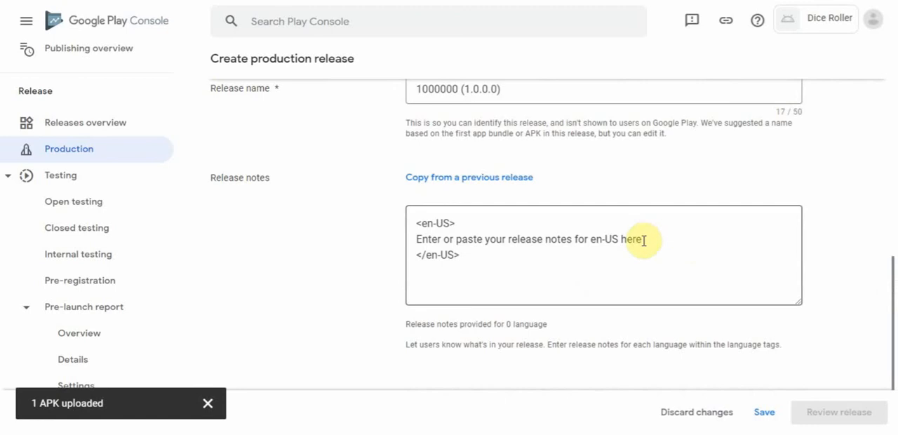
drag(644, 241, 405, 242)
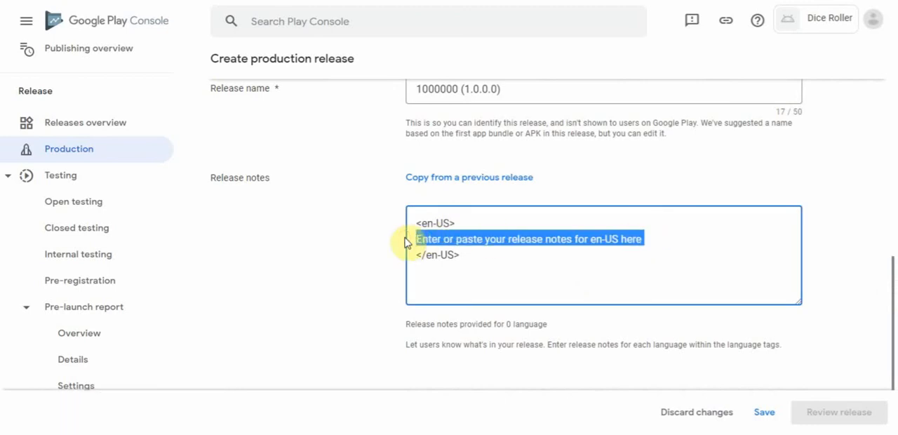
text(F)
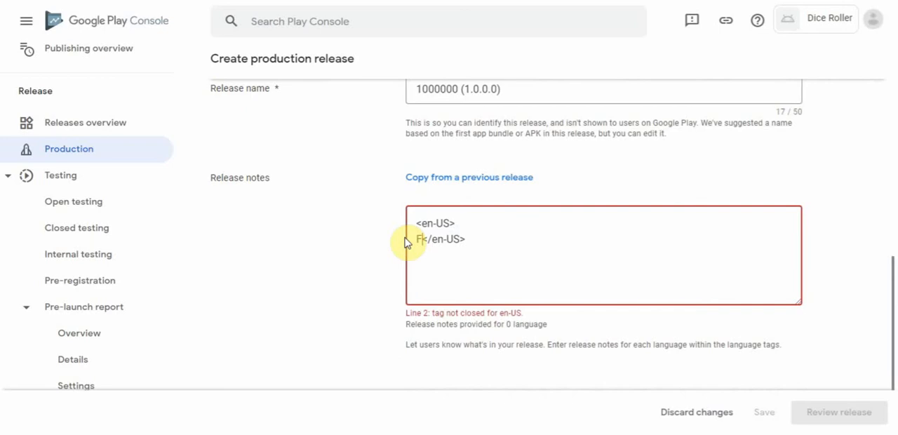
text(irst version. U)
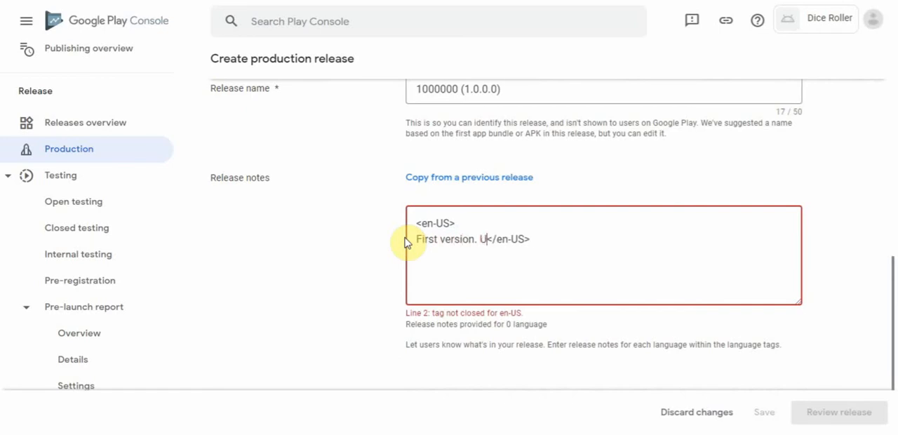
text(pdates to )
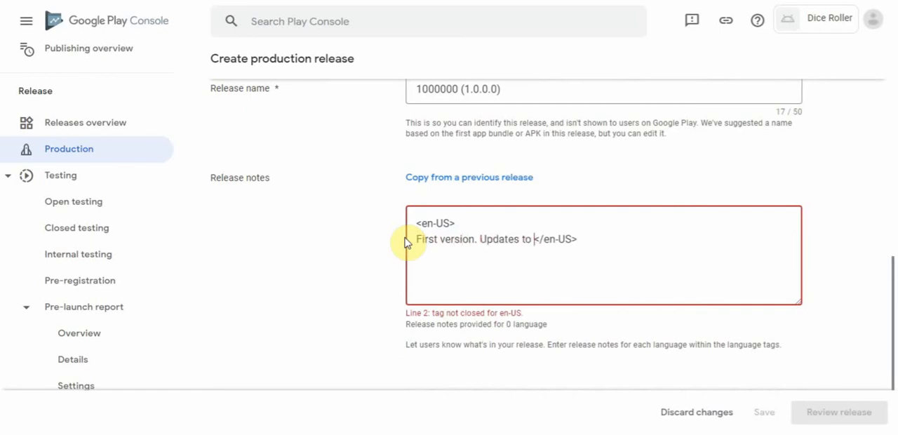
text(follow in the f)
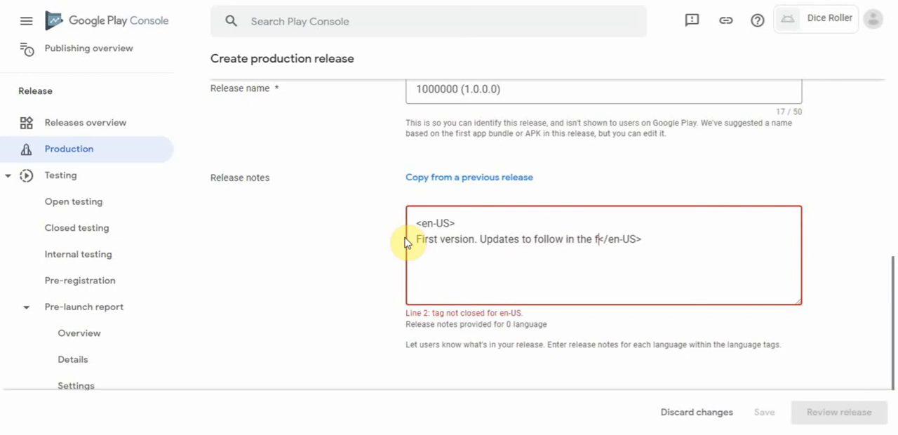
text(uture)
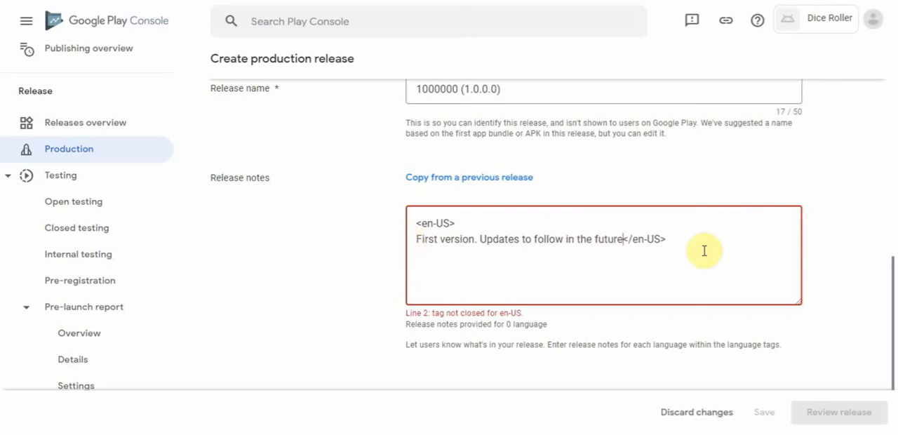
key(Return)
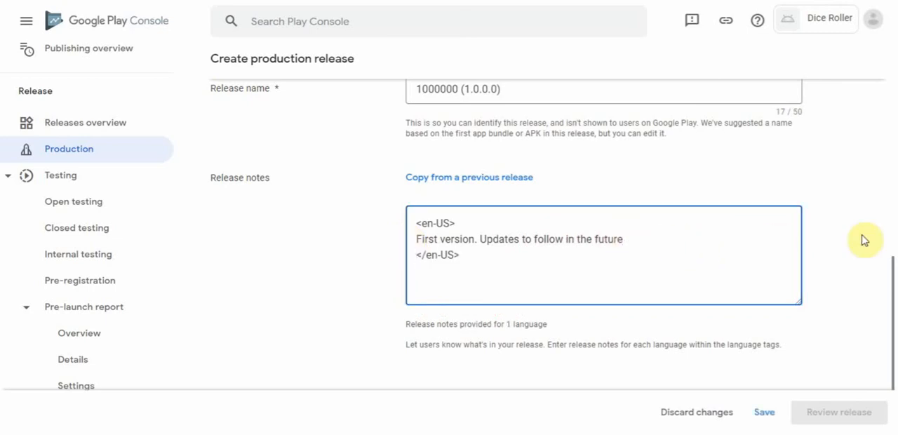
drag(892, 281, 891, 337)
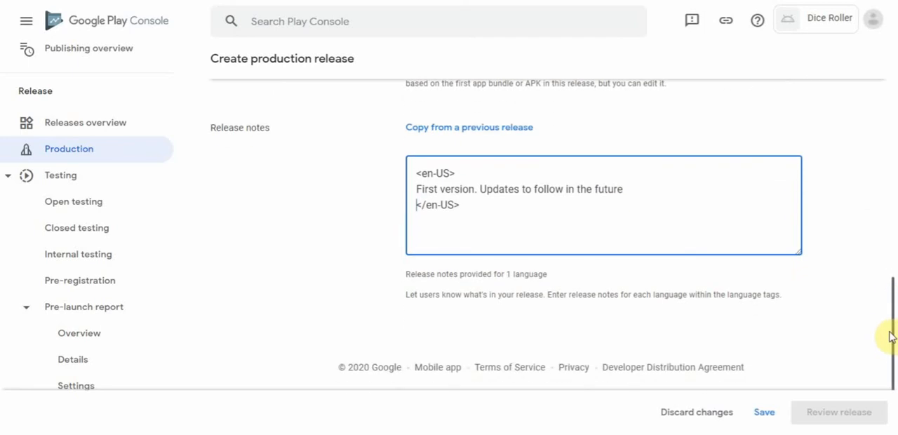
click(763, 414)
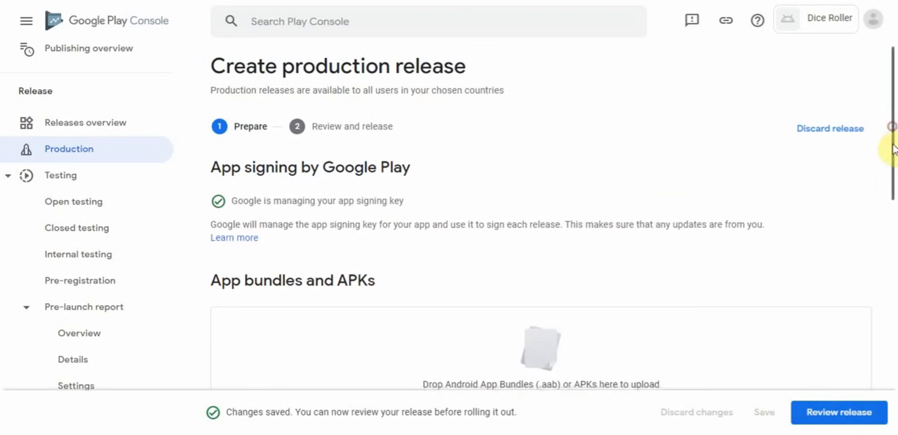
- Submit the production release for review and expand its list of errors
drag(891, 124, 891, 144)
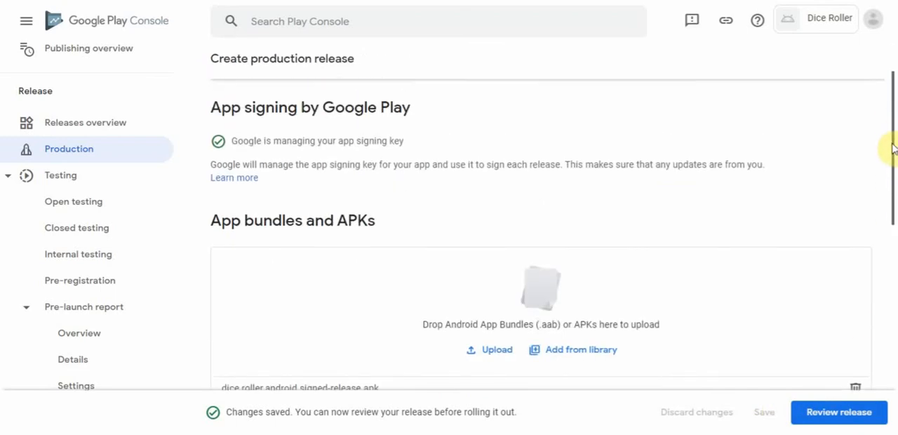
click(834, 416)
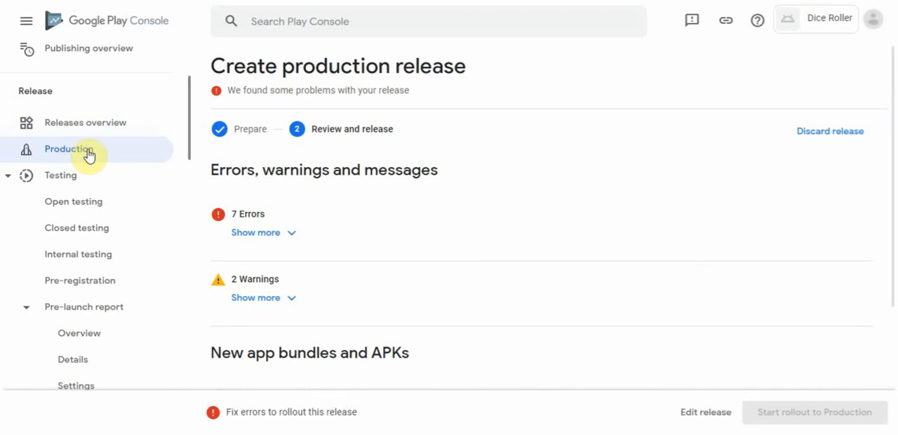
click(294, 237)
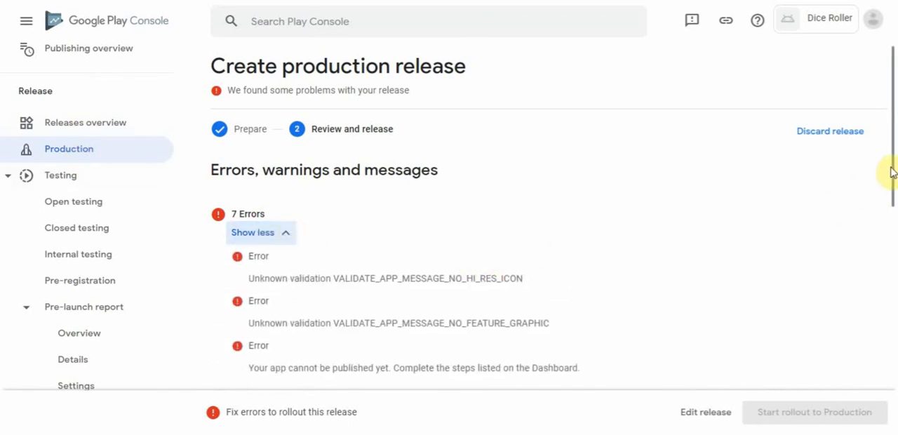
mouse_move(892, 168)
mouse_down()
mouse_move(892, 281)
mouse_move(890, 176)
mouse_up()
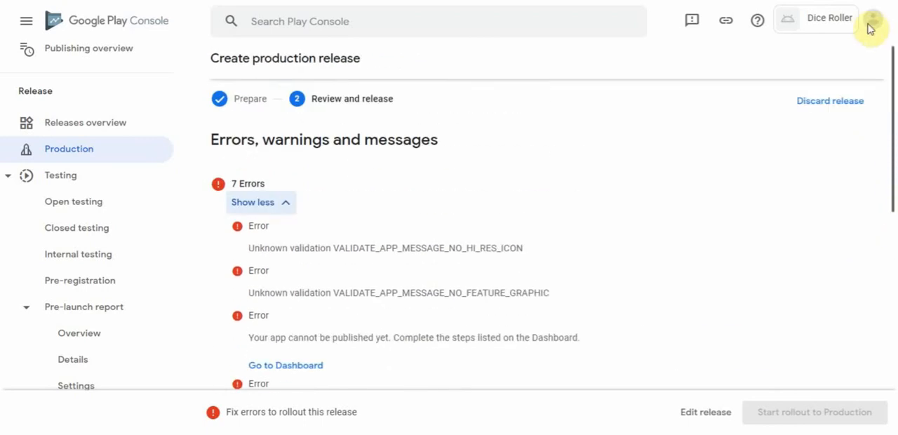
- Add all listed countries / regions, including Rest of World, to the app's Production track
click(74, 149)
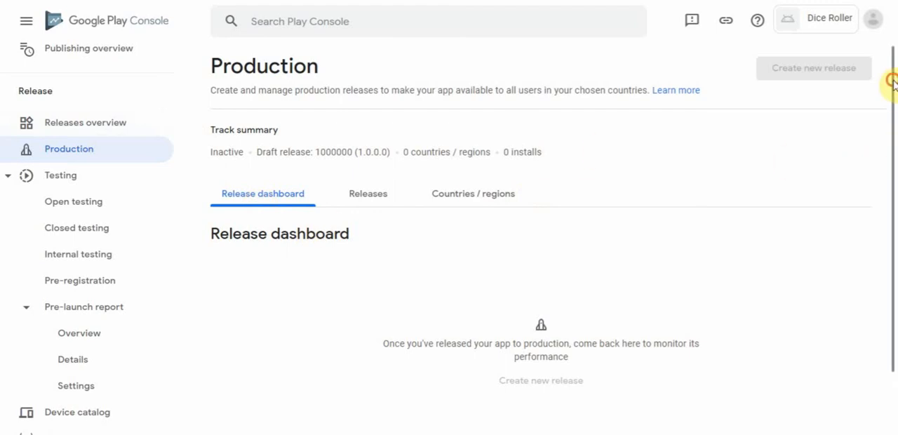
drag(892, 81, 880, 138)
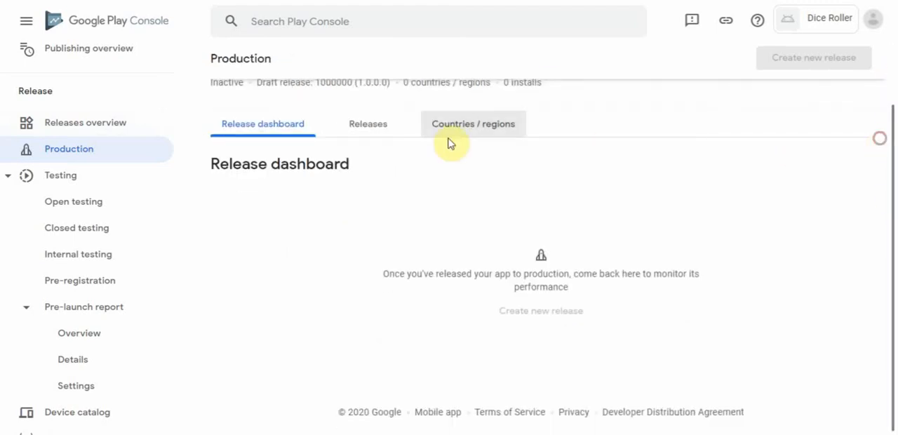
click(362, 117)
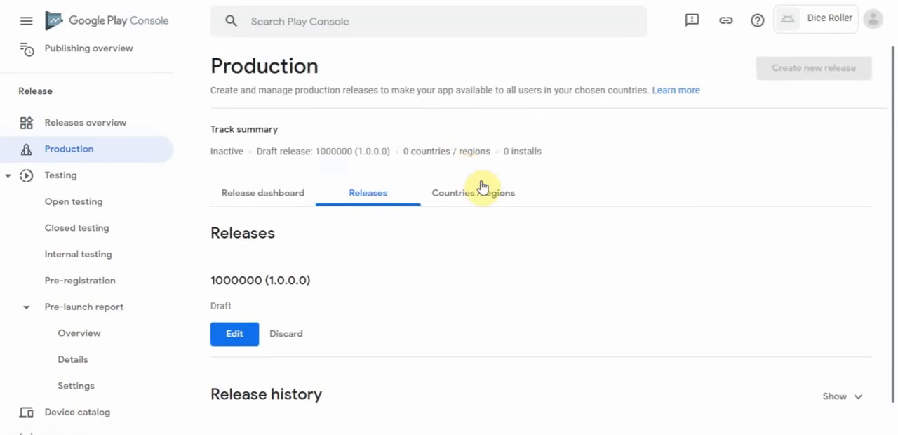
click(473, 197)
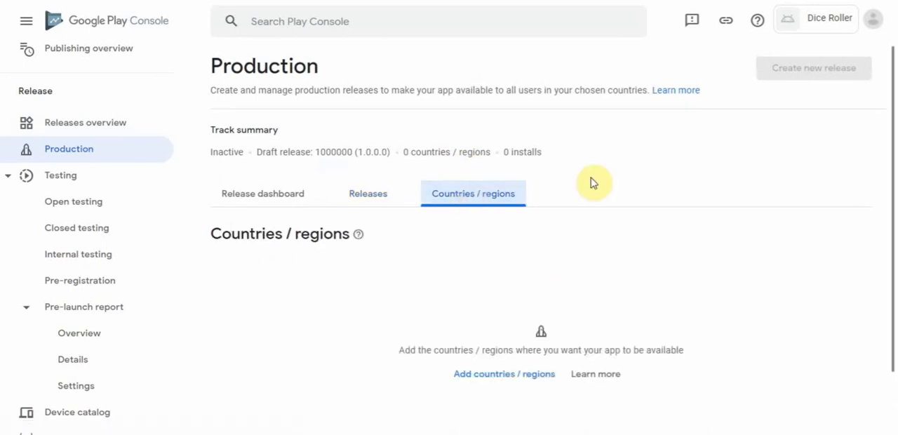
click(493, 376)
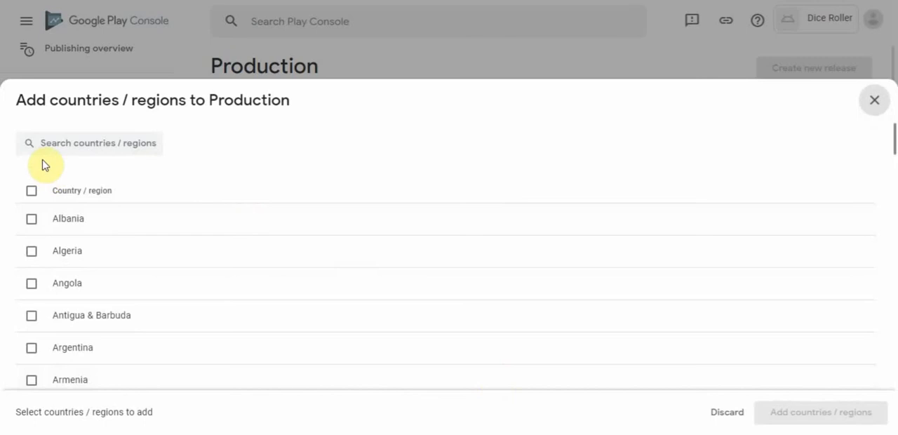
click(31, 192)
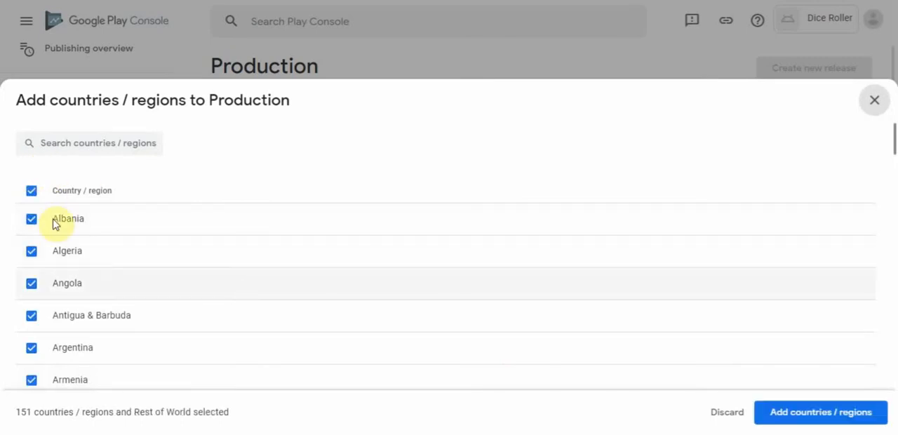
click(822, 419)
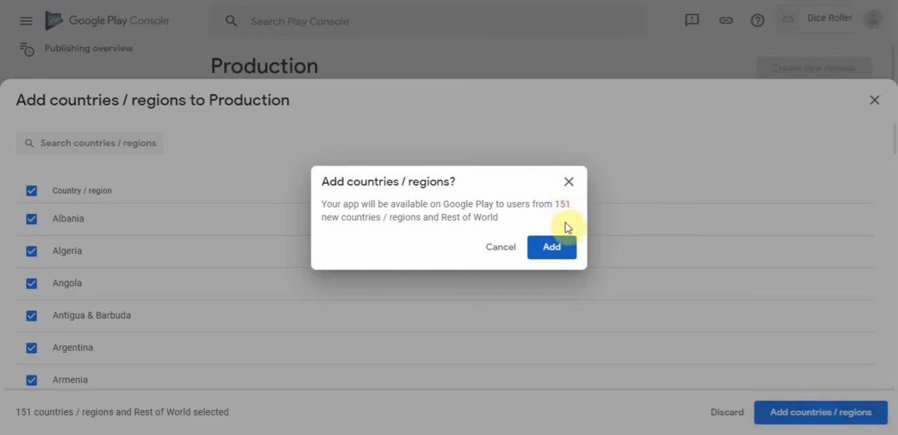
click(553, 250)
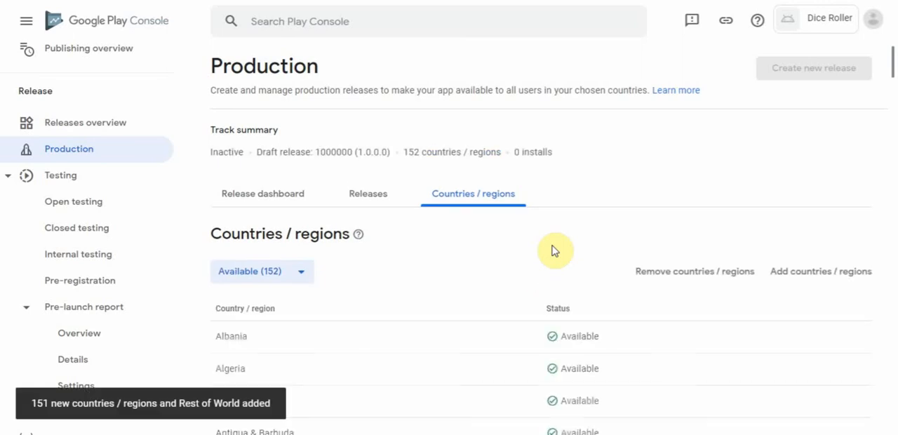
- Open the main store listing under Store presence and go to its app details
drag(893, 62, 884, 42)
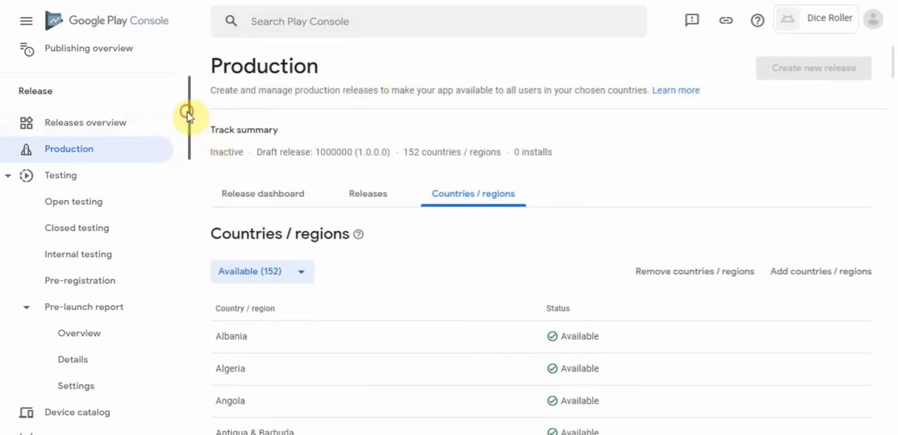
scroll(186, 119, down, 3)
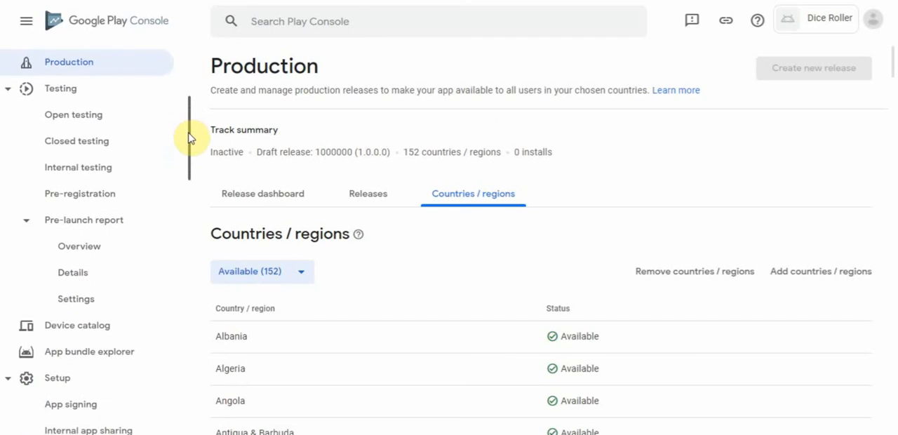
drag(188, 138, 189, 224)
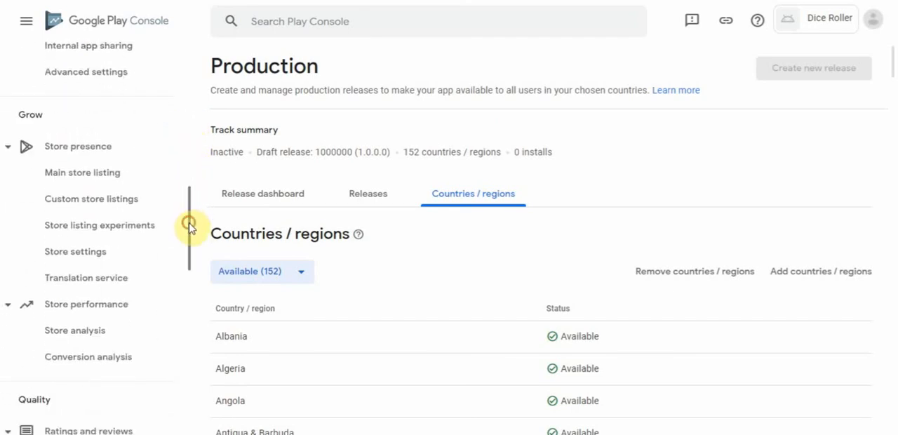
click(82, 182)
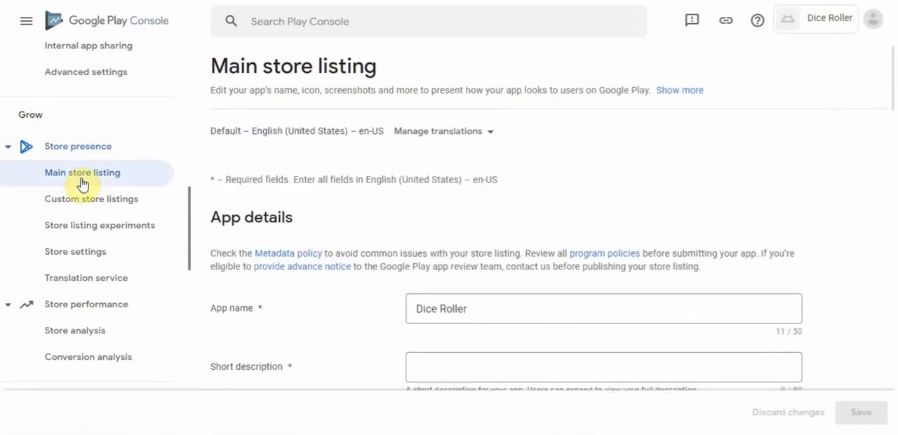
drag(893, 84, 893, 113)
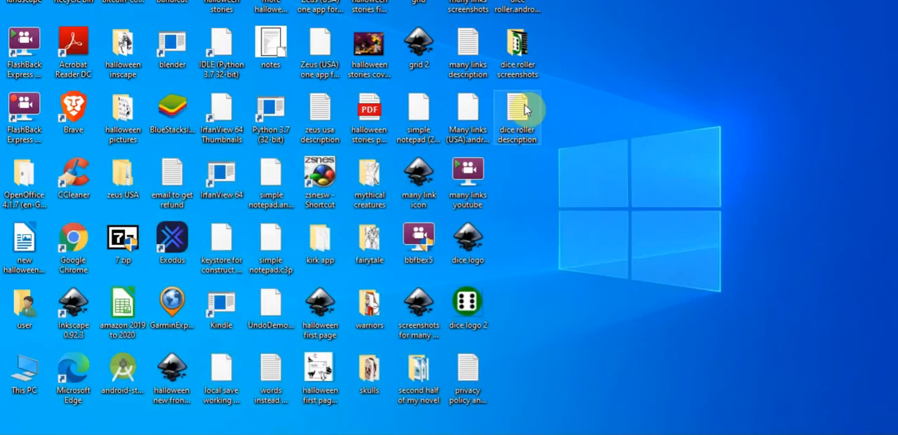
- Copy "Dice Roller is an app with normal, loaded and multi-sided dice" from the "dice roller description" desktop file into the listing's short description
double_click(522, 110)
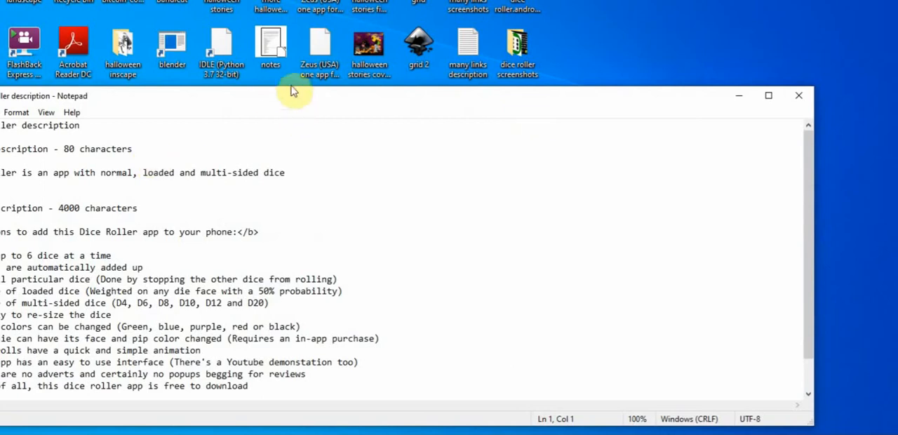
drag(291, 98, 397, 63)
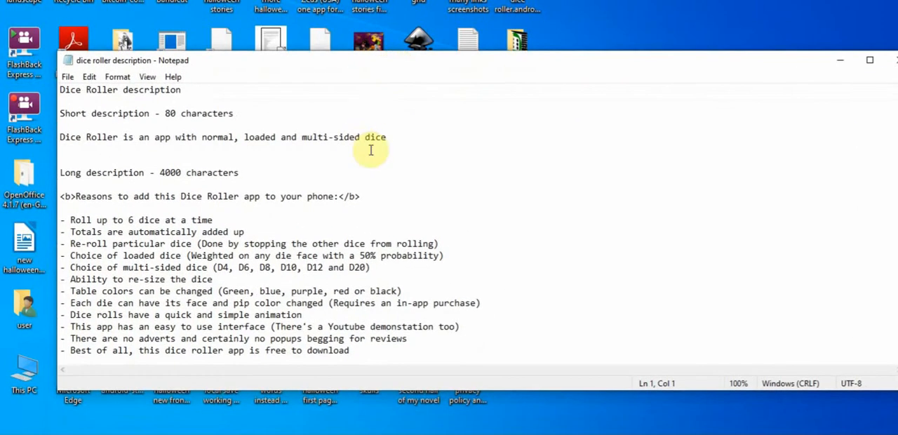
drag(391, 138, 33, 139)
key(ctrl+c)
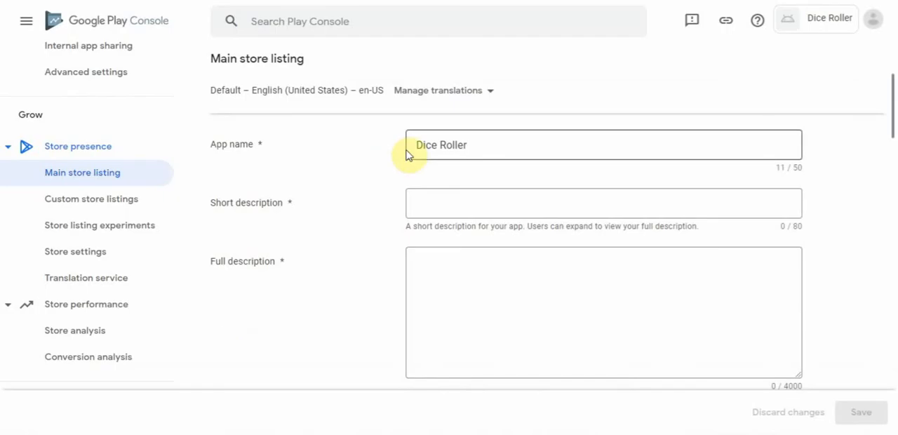
click(426, 204)
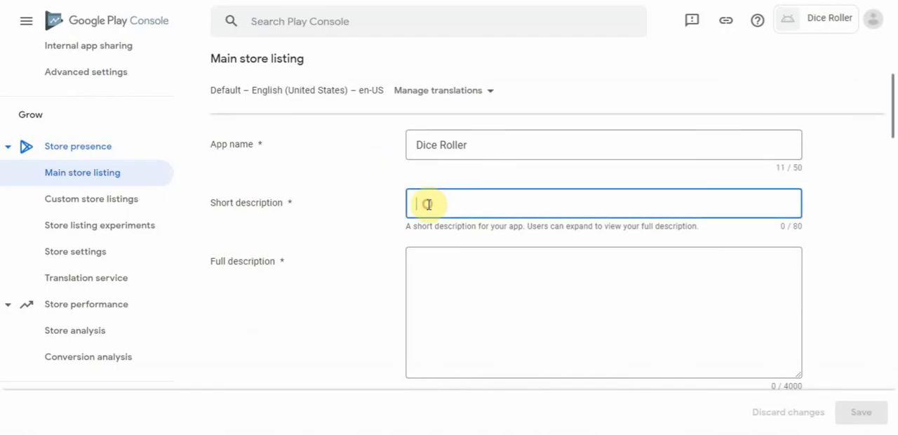
key(ctrl+v)
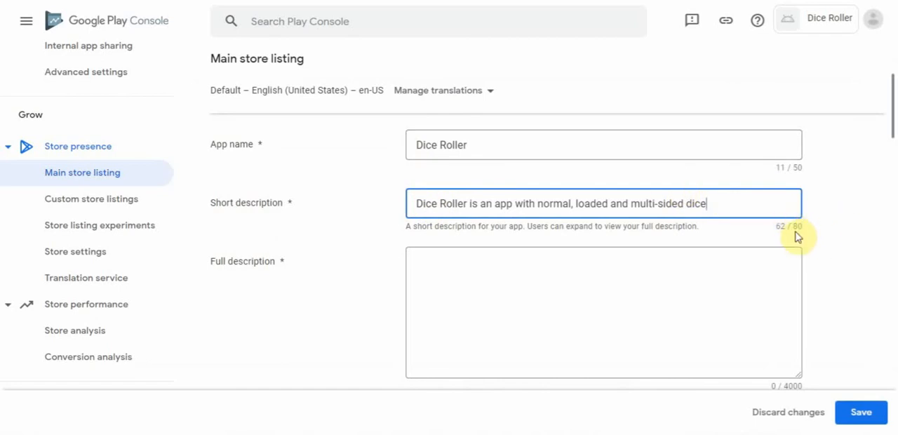
- Copy the long description, from the bold "Reasons to add" heading through "Hope you enjoy!", from Notepad into the full description without the trailing blank line
click(269, 434)
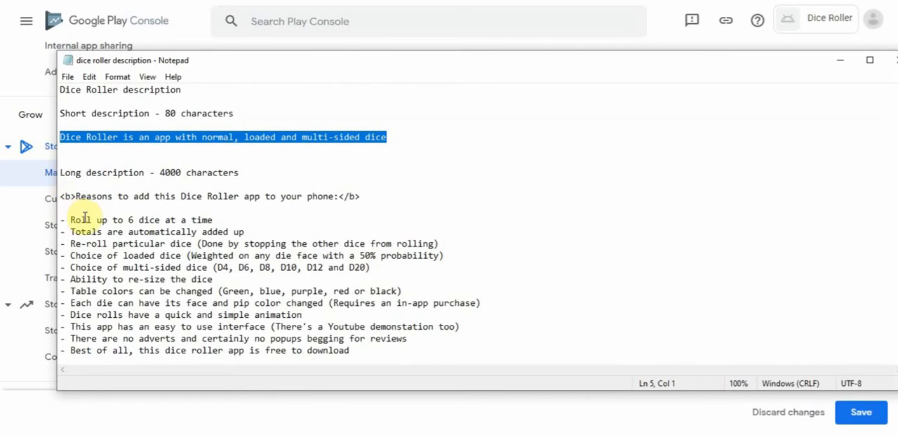
click(75, 196)
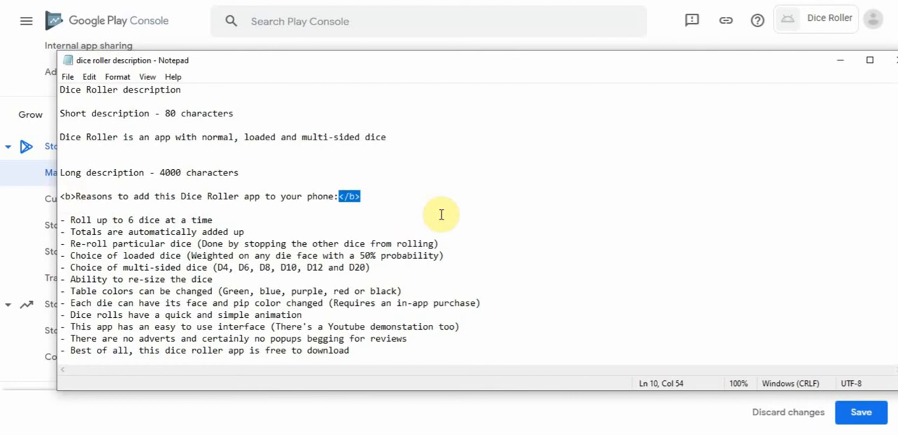
click(387, 205)
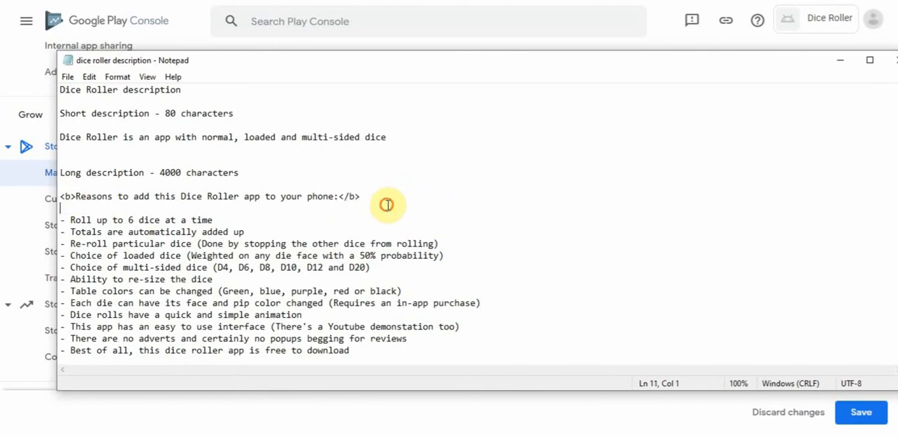
drag(337, 196, 75, 194)
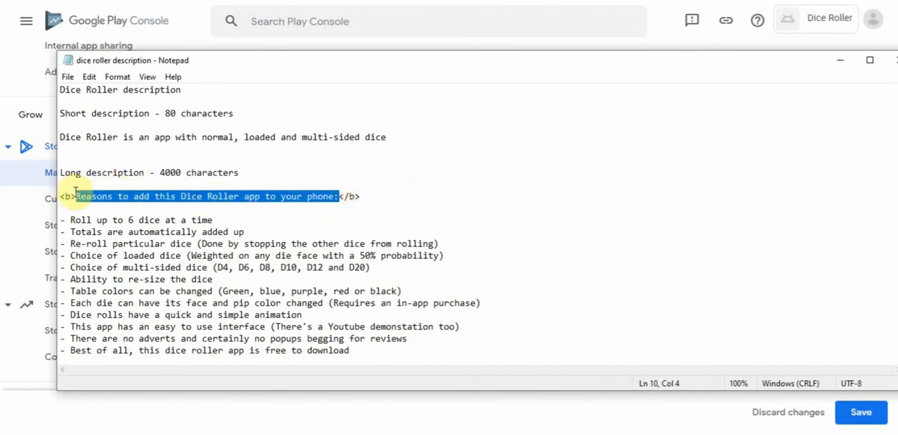
click(377, 213)
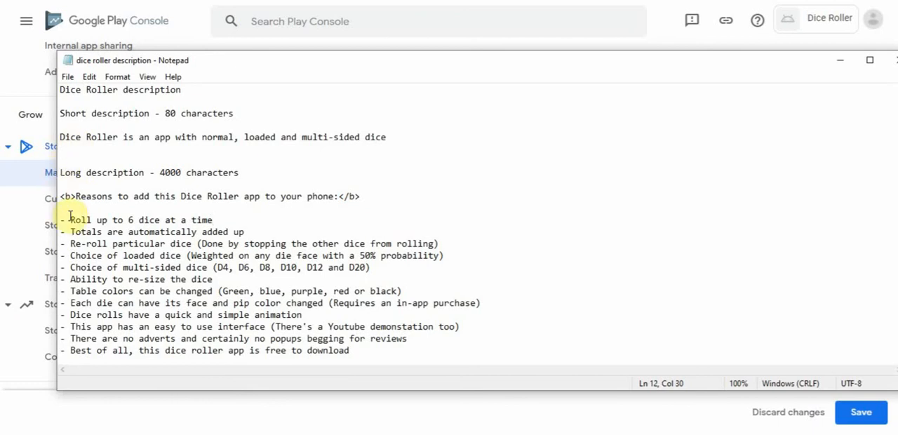
drag(59, 197, 363, 346)
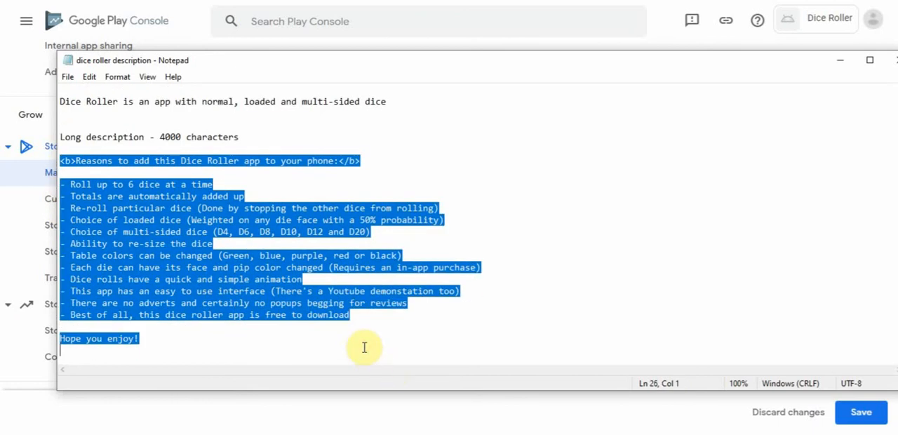
click(153, 429)
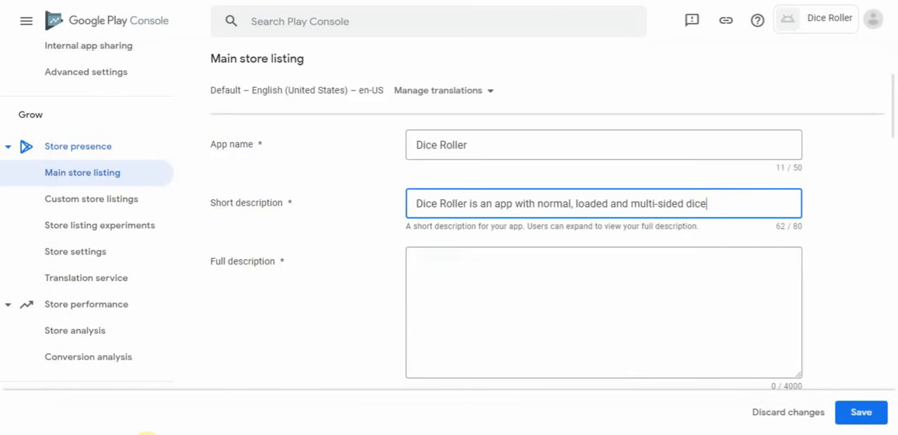
click(448, 263)
key(ctrl+v)
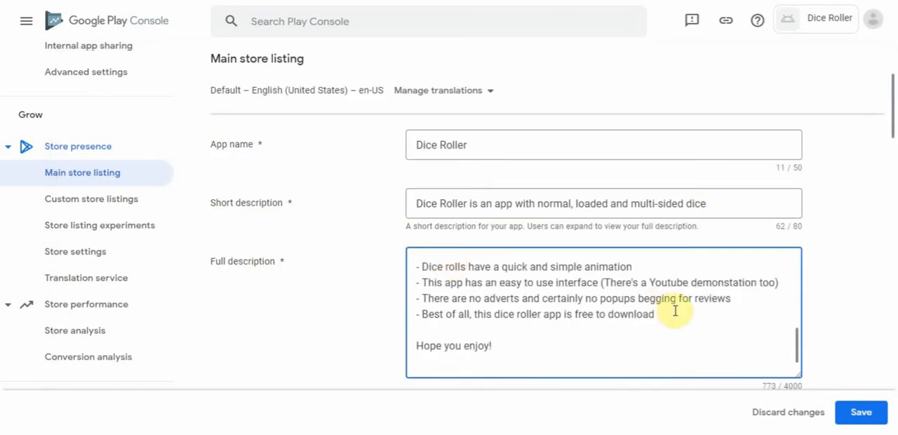
key(BackSpace)
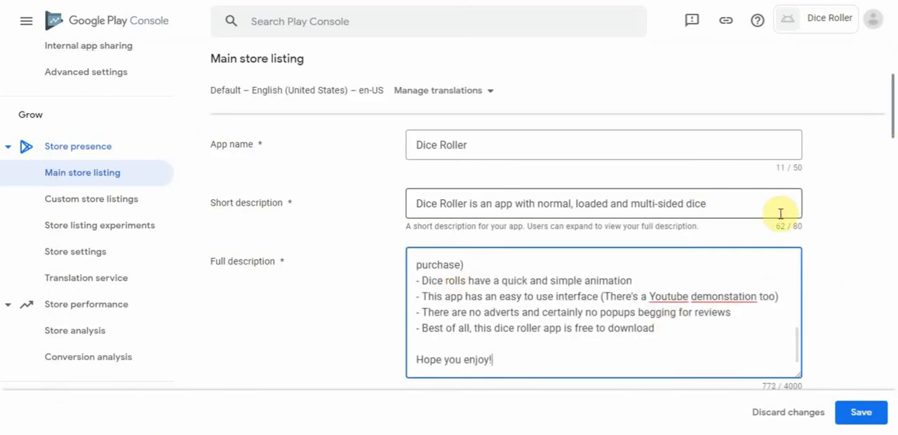
- Upload "dice logo 512 x 512 png" from the "dice roller screenshots" folder on the Desktop as the app icon
drag(893, 112, 894, 182)
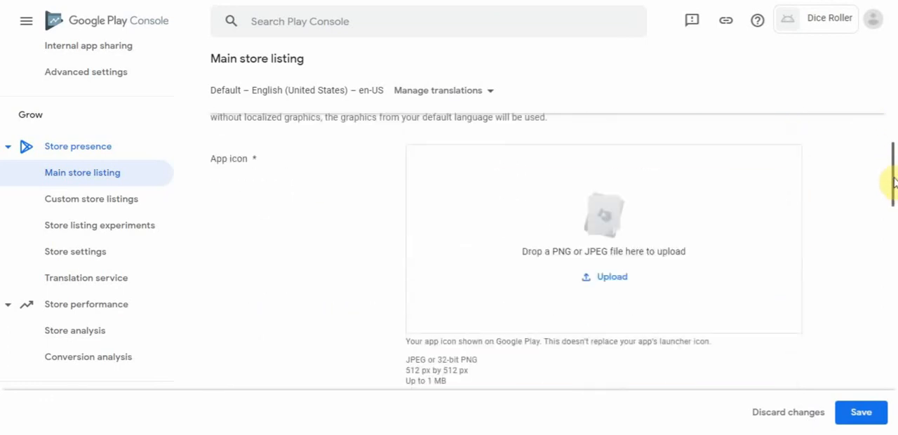
click(611, 279)
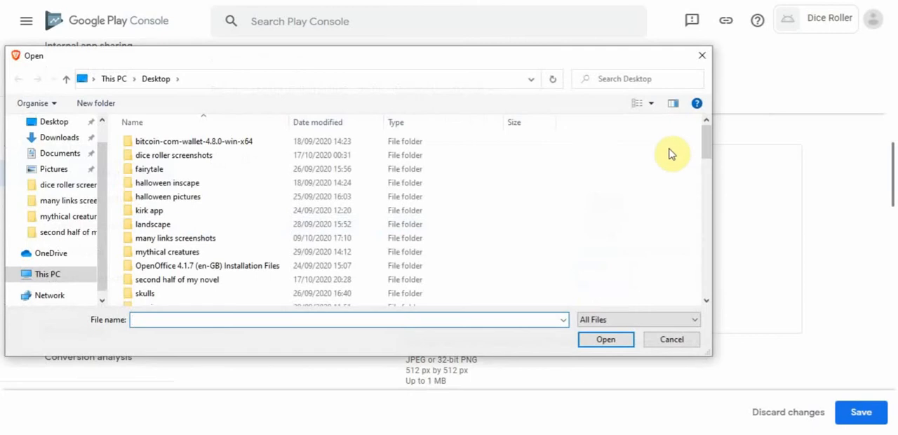
mouse_move(708, 145)
mouse_down()
mouse_move(709, 163)
mouse_move(706, 130)
mouse_up()
double_click(201, 156)
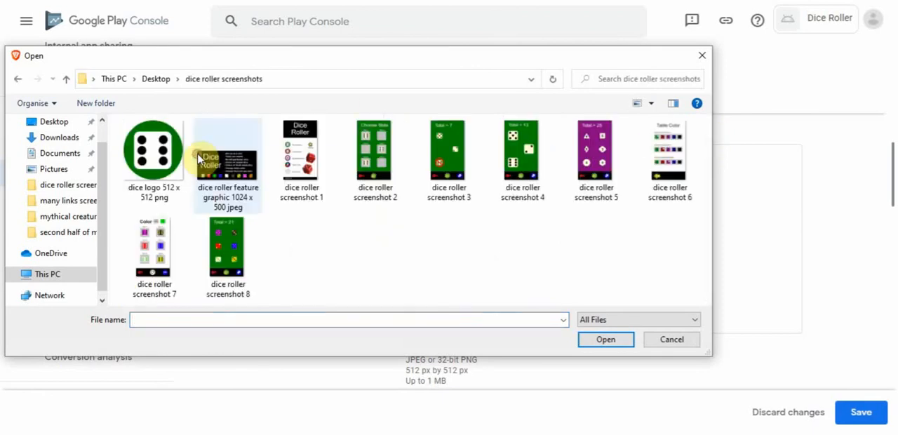
click(162, 172)
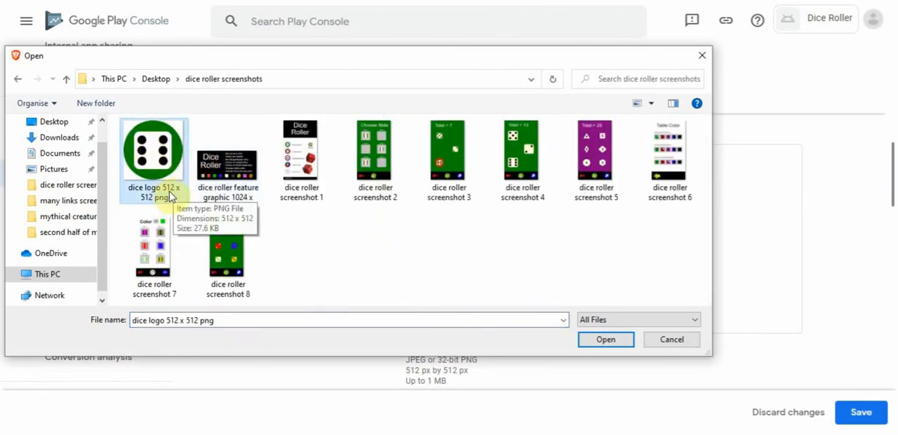
click(605, 341)
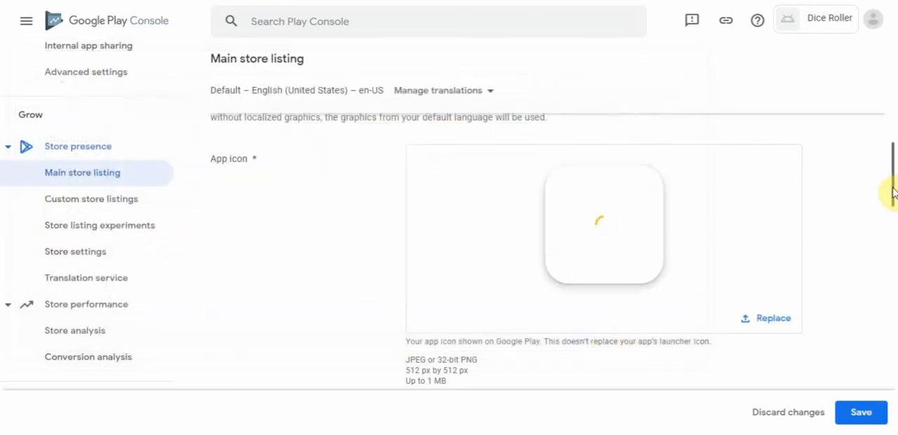
- Upload "dice roller feature graphic 1024 x 500 jpeg" from the "dice roller screenshots" folder as the feature graphic
drag(895, 193, 894, 207)
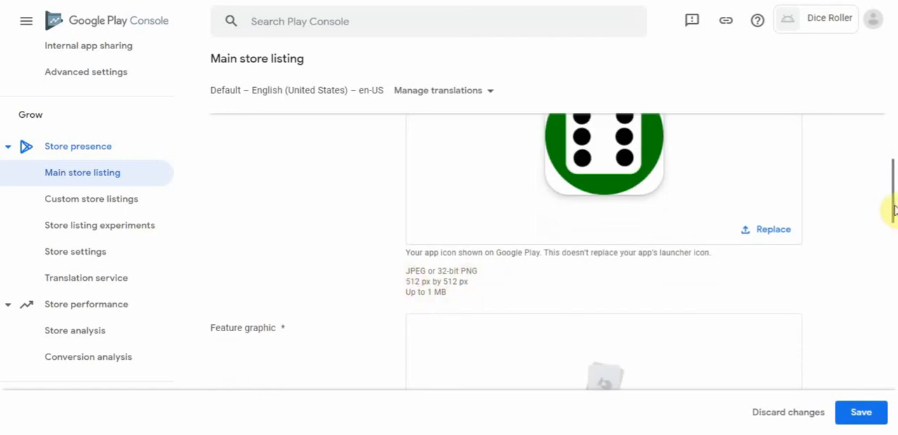
drag(892, 205, 892, 247)
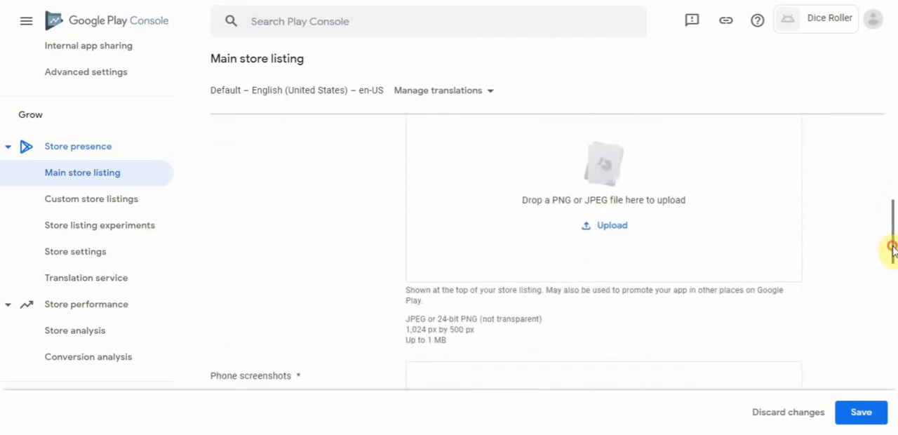
click(615, 227)
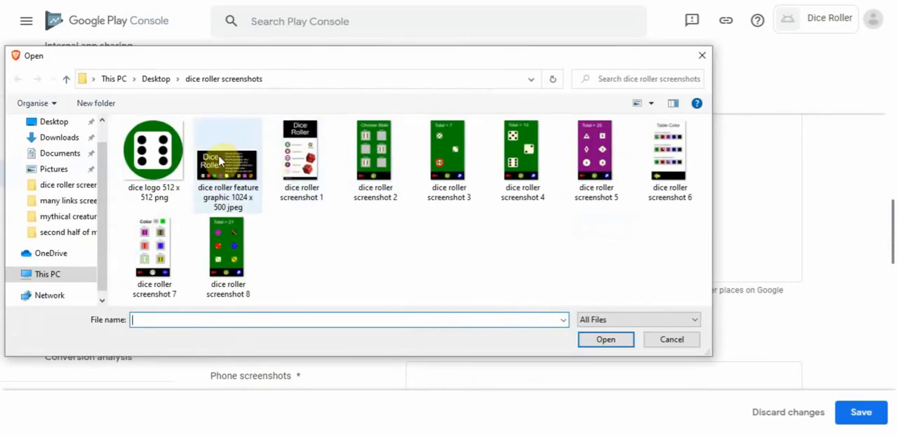
click(218, 154)
click(605, 341)
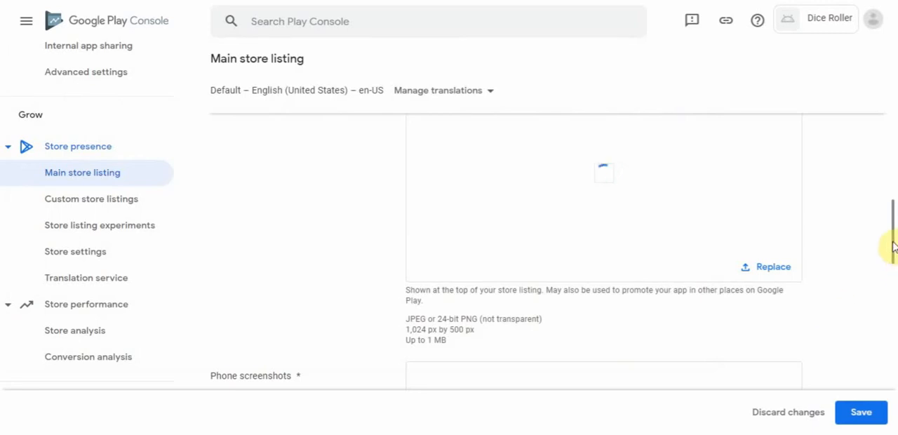
drag(891, 243, 893, 289)
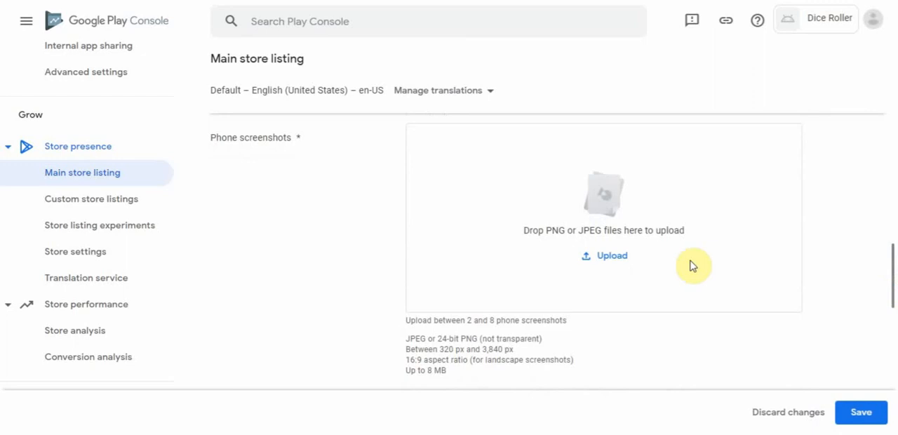
click(616, 258)
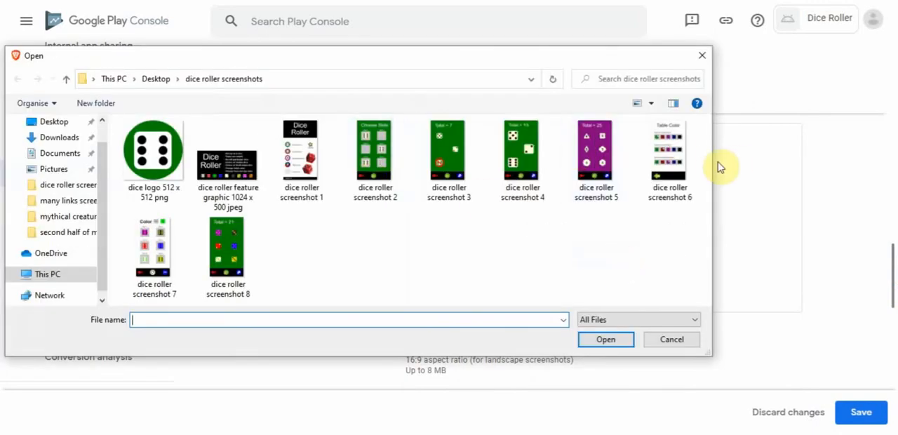
drag(715, 161, 827, 163)
drag(814, 224, 273, 134)
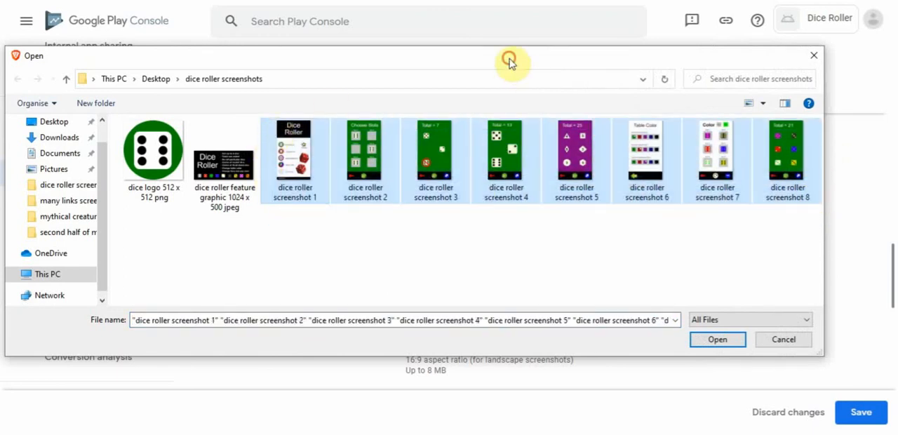
drag(510, 61, 531, 223)
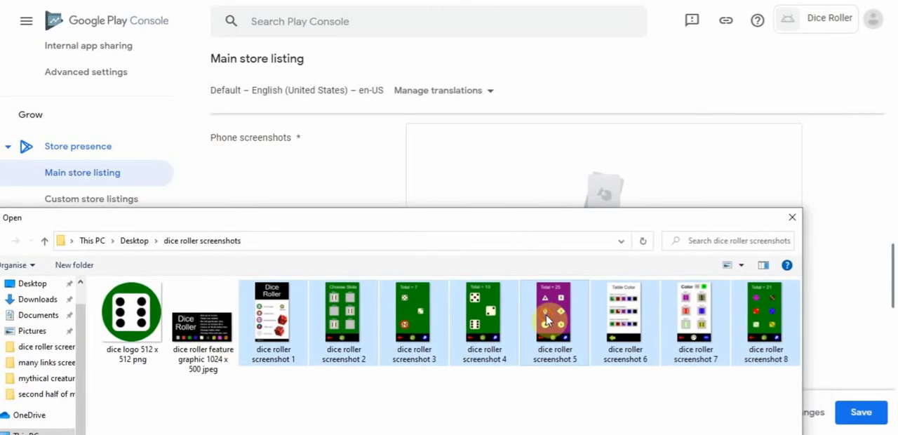
drag(547, 319, 846, 234)
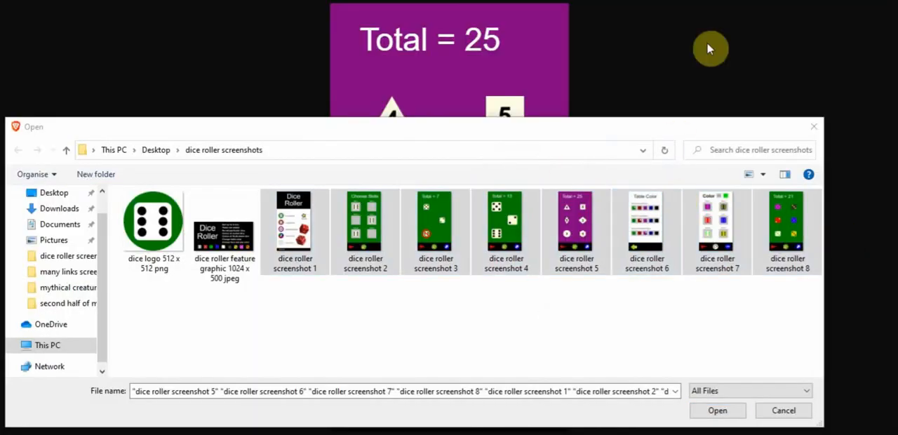
click(528, 27)
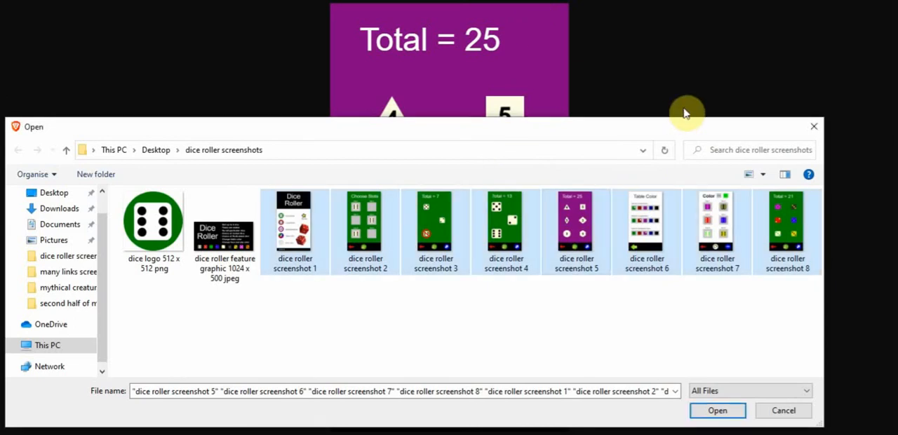
click(813, 127)
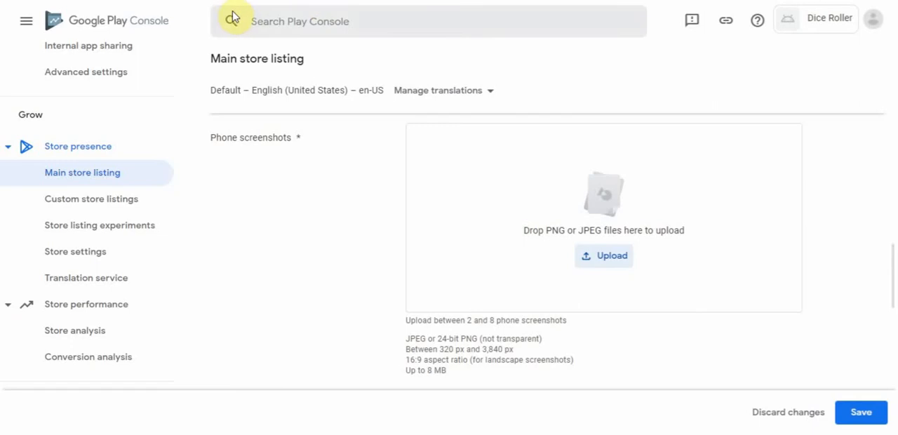
- Upload "dice roller screenshot 1" through "dice roller screenshot 8" from the "dice roller screenshots" folder as the phone screenshots
click(617, 259)
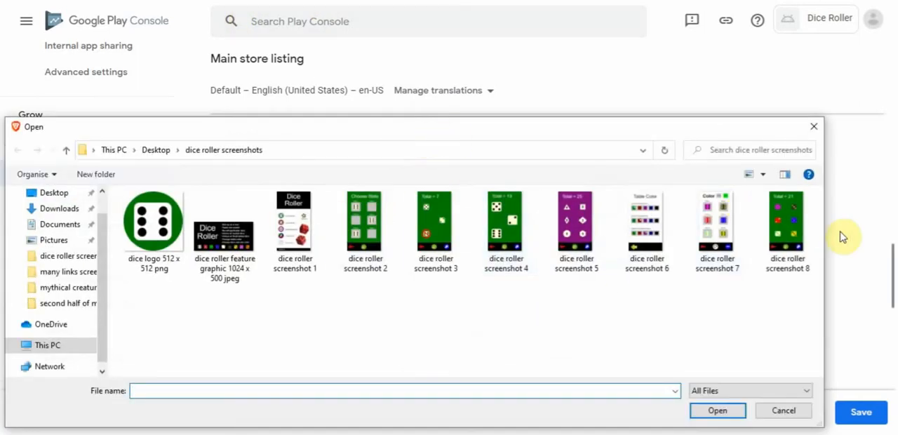
drag(804, 310, 262, 224)
drag(521, 126, 508, 252)
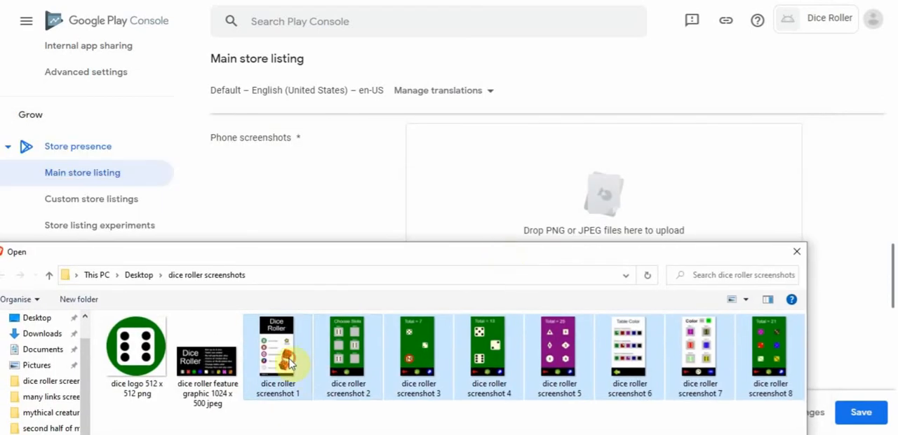
drag(292, 362, 500, 257)
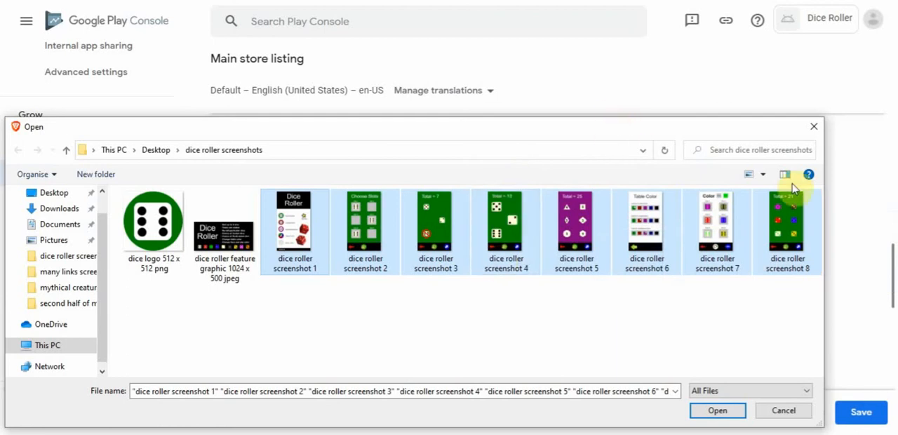
drag(826, 205, 490, 209)
drag(351, 225, 609, 238)
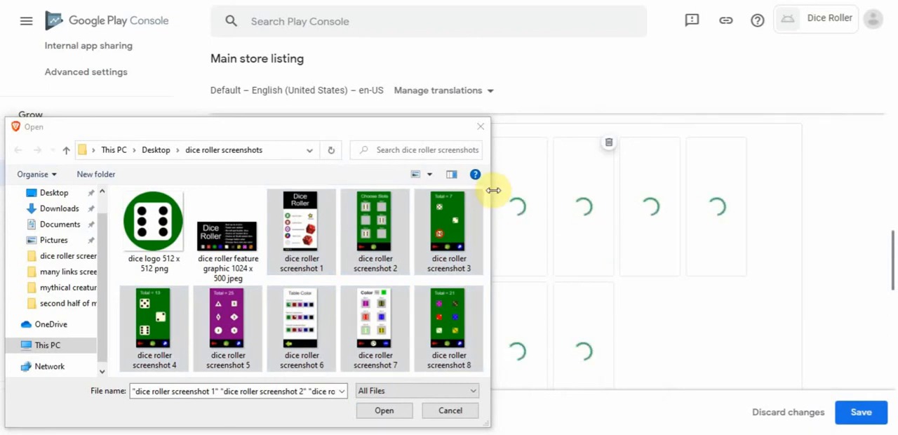
drag(492, 191, 356, 204)
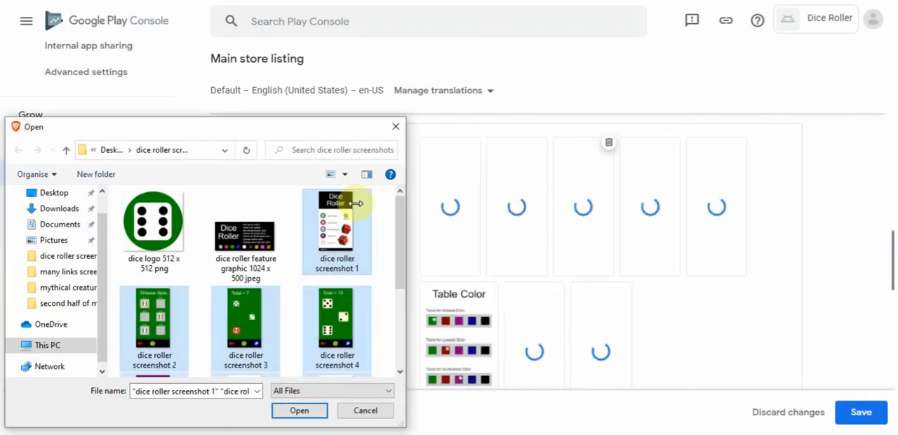
click(396, 126)
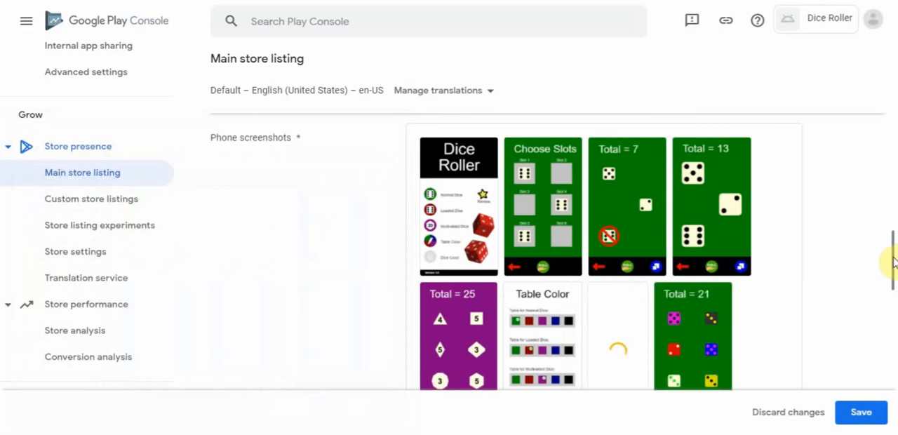
- Reorder the phone screenshots so the dice "Color" image comes before the "Table Color" image
mouse_move(891, 258)
mouse_down()
mouse_move(892, 291)
mouse_move(890, 255)
mouse_move(894, 264)
mouse_up()
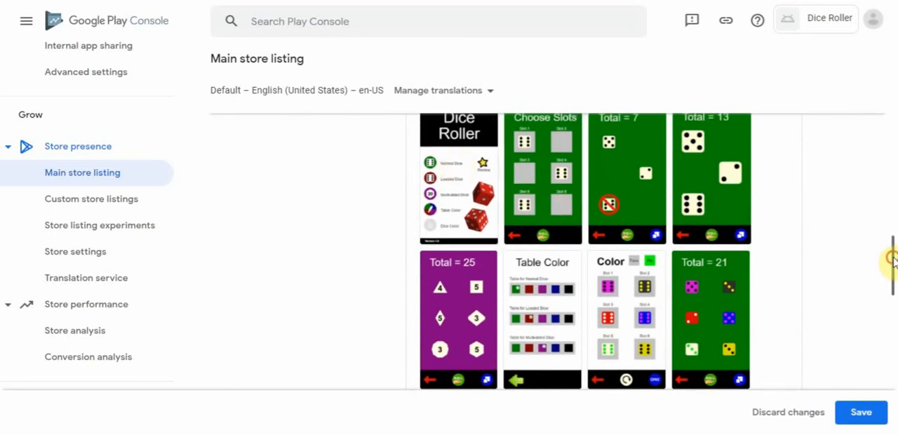
drag(891, 258, 891, 255)
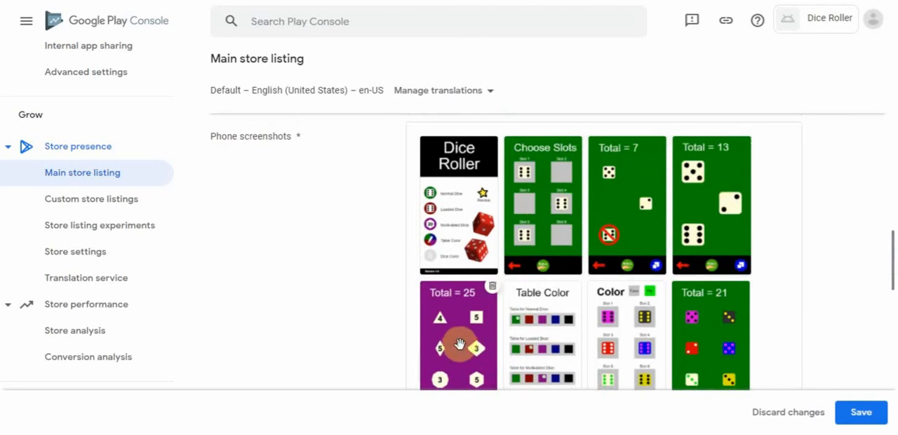
drag(621, 345, 609, 318)
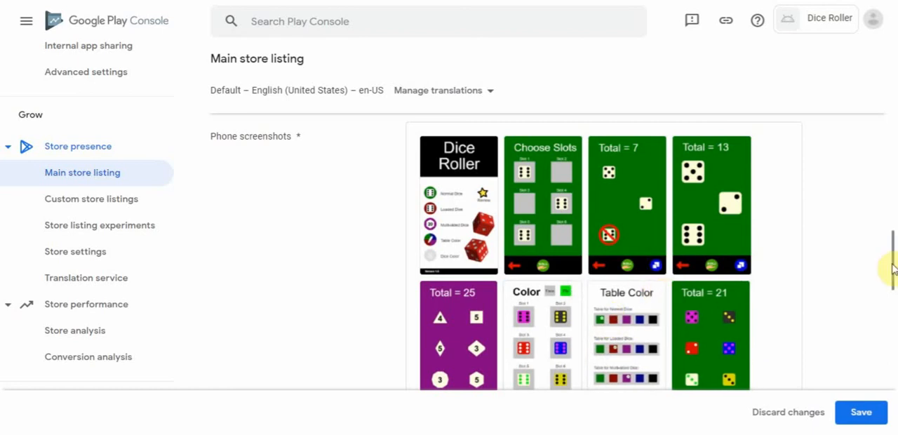
- Close the description note and open the "privacy policy and wix website" text file from the desktop for the listing's Video field
drag(891, 263, 894, 330)
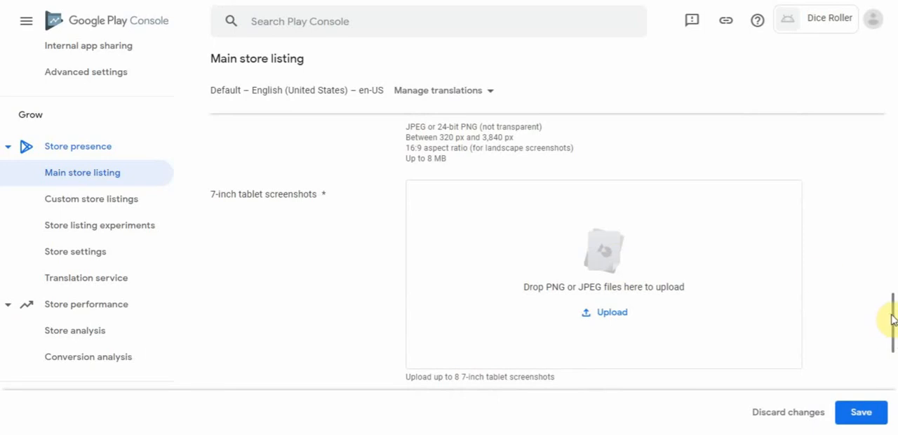
drag(892, 320, 894, 399)
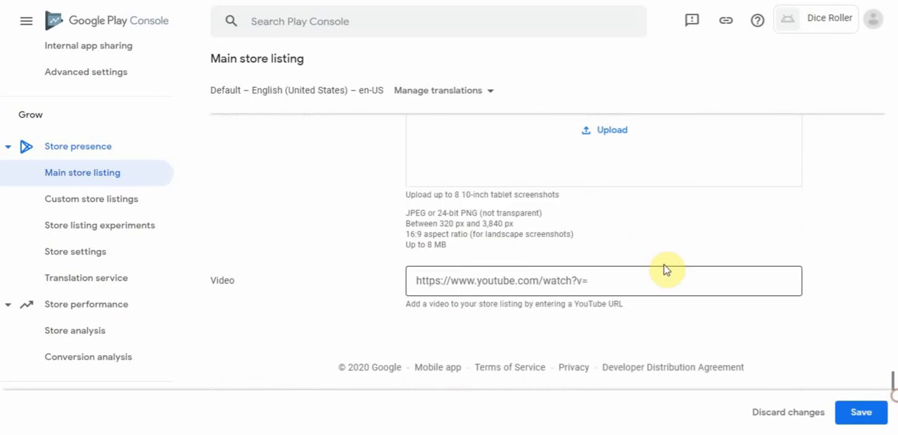
click(647, 282)
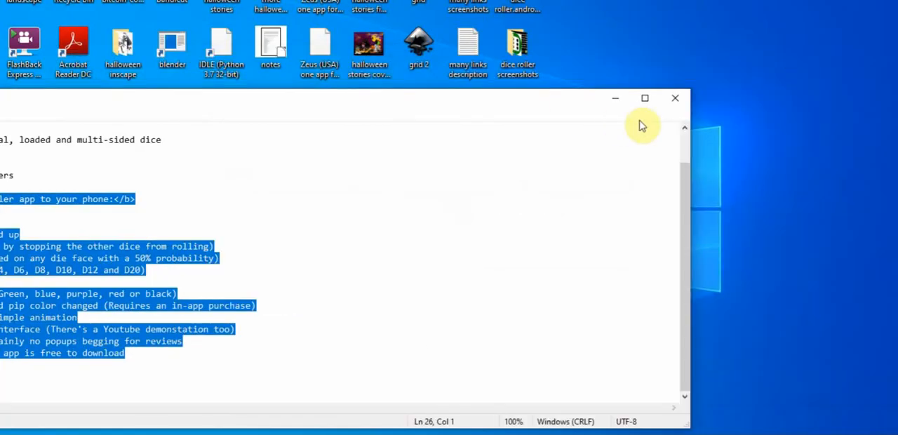
click(675, 98)
double_click(468, 372)
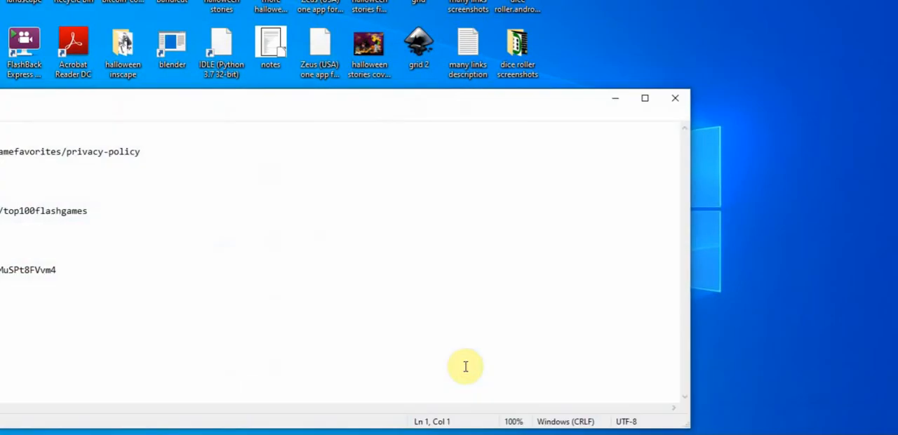
drag(381, 101, 588, 84)
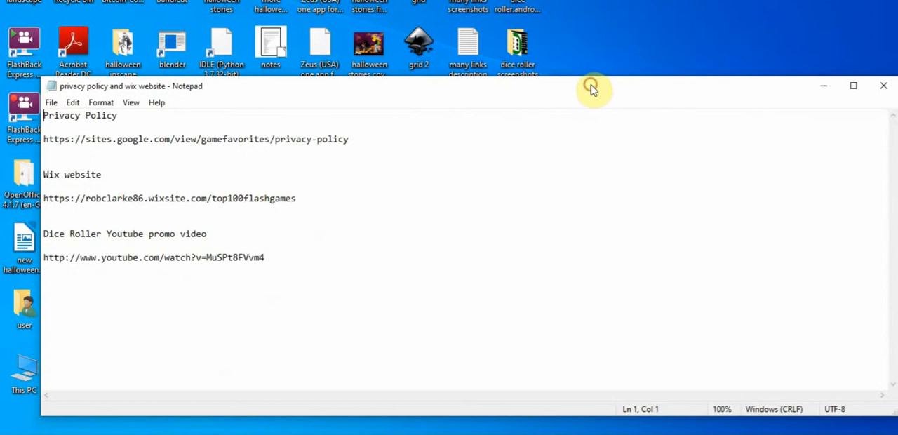
drag(280, 257, 48, 257)
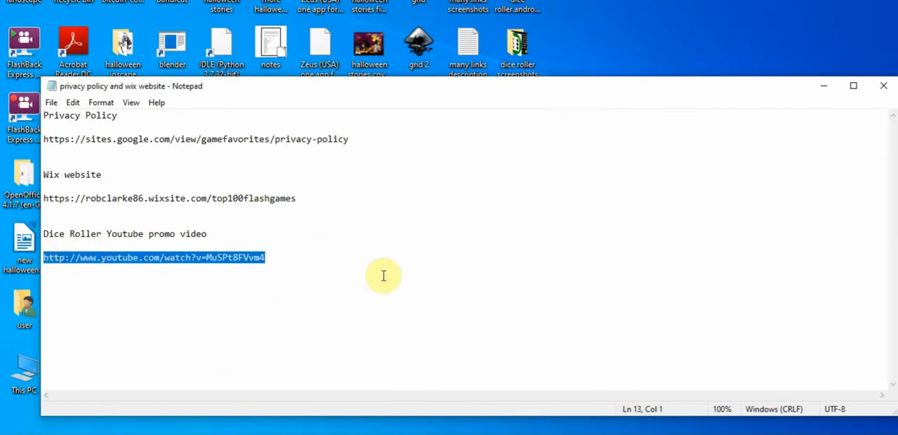
click(822, 87)
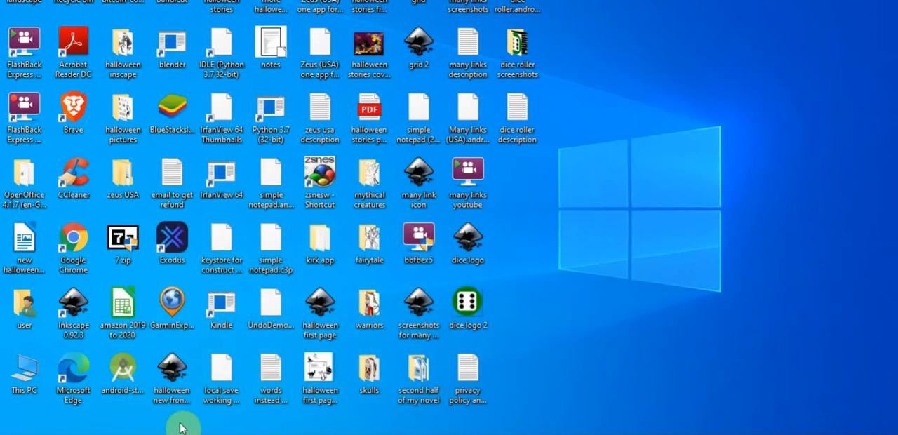
click(295, 433)
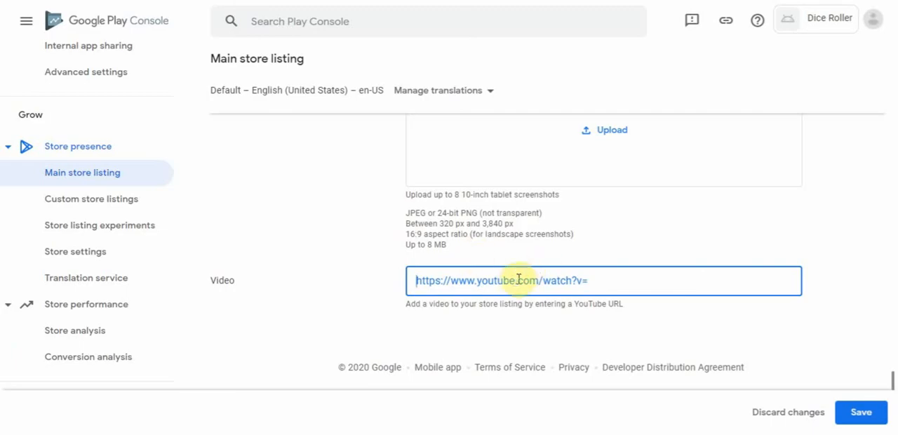
text(http://www.youtube.com/watch?v=MuSPt8FVvm4)
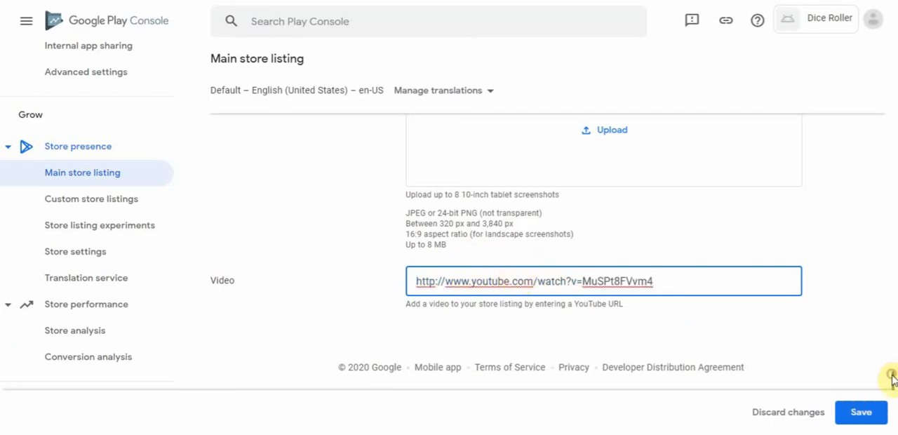
click(862, 414)
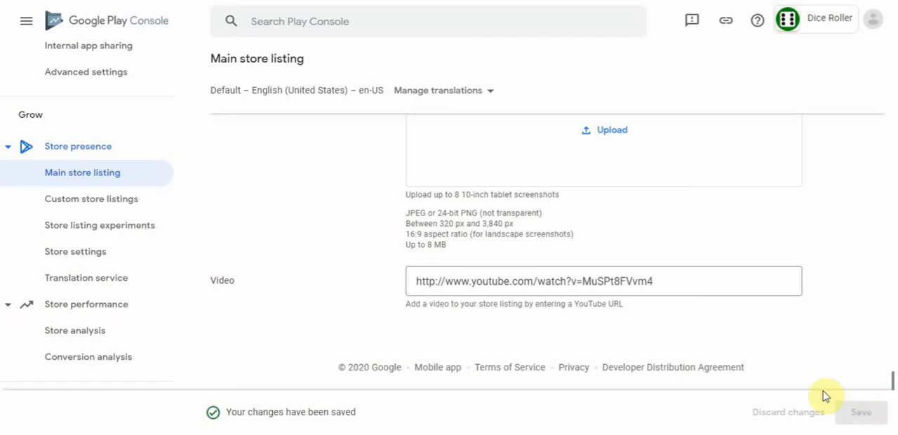
- Open Store settings, keep App as the application type, and go down to the store listing contact details
drag(891, 380, 874, 56)
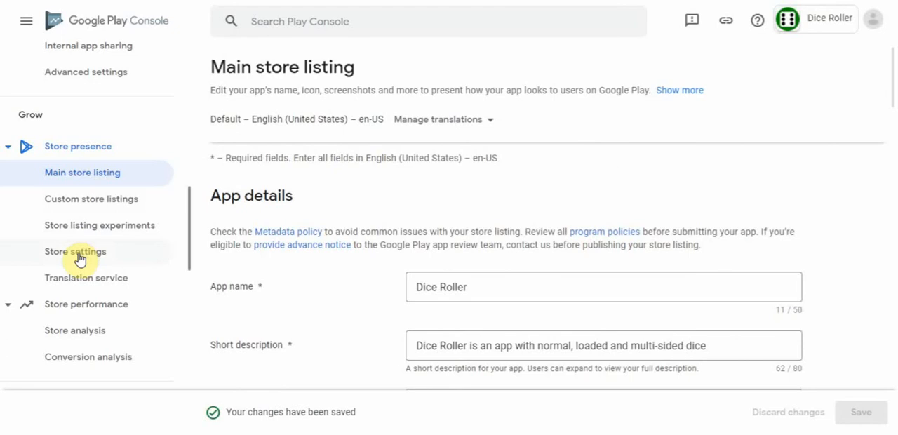
click(79, 257)
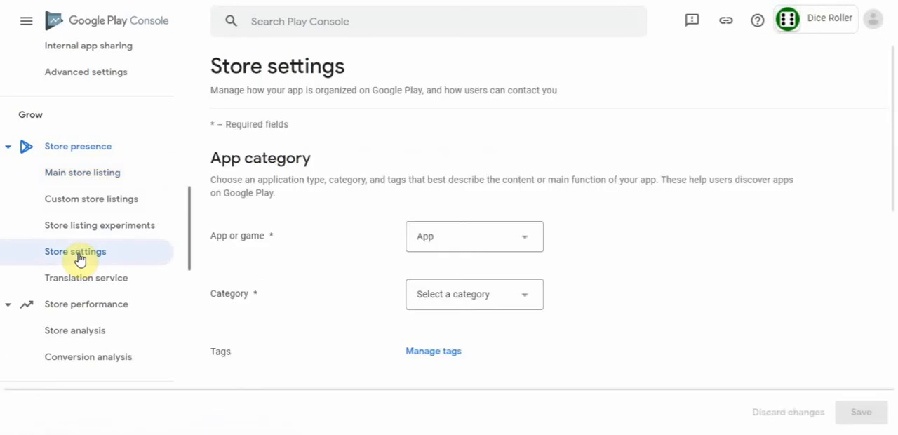
click(525, 240)
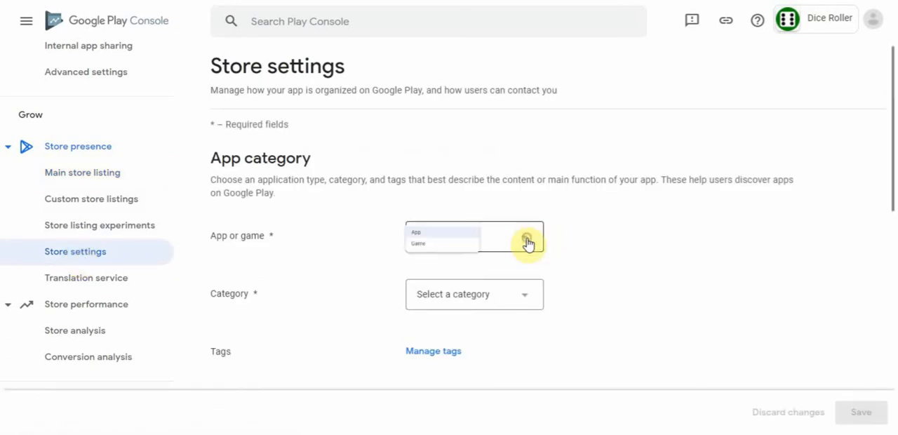
click(528, 243)
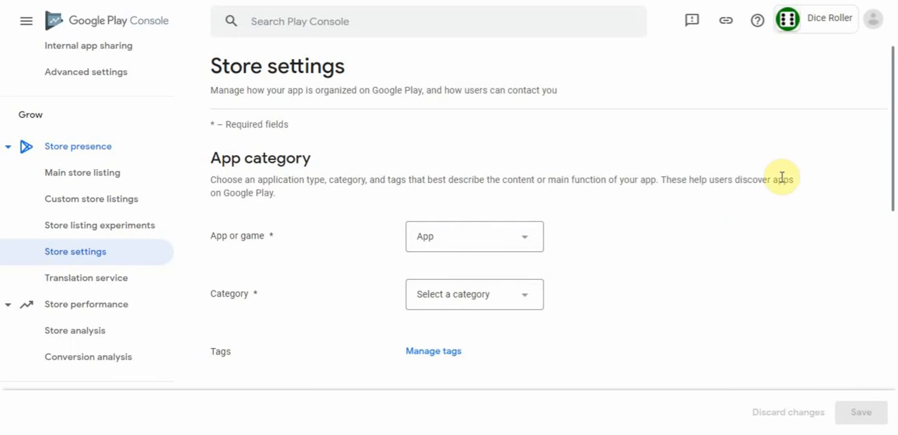
drag(890, 139, 889, 211)
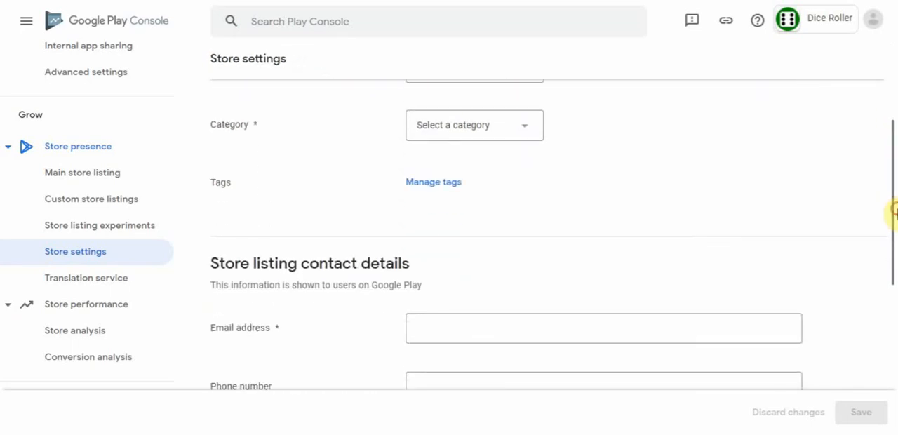
- Set the app's store category to Tools
click(524, 126)
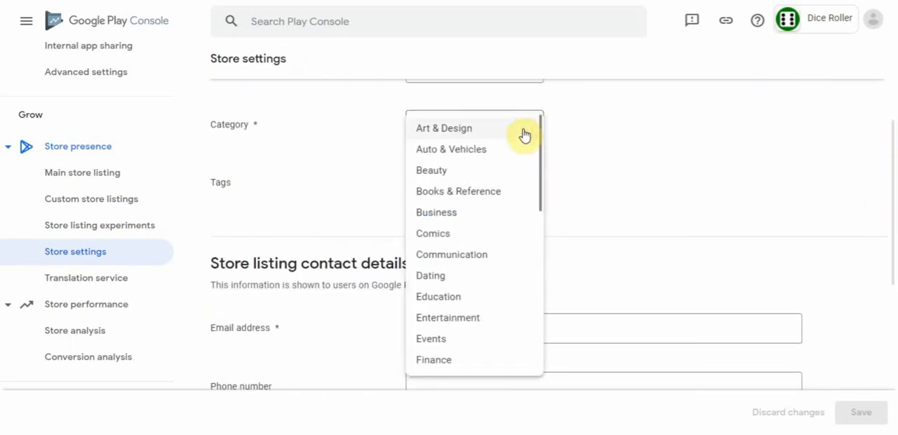
drag(542, 155, 546, 333)
click(424, 290)
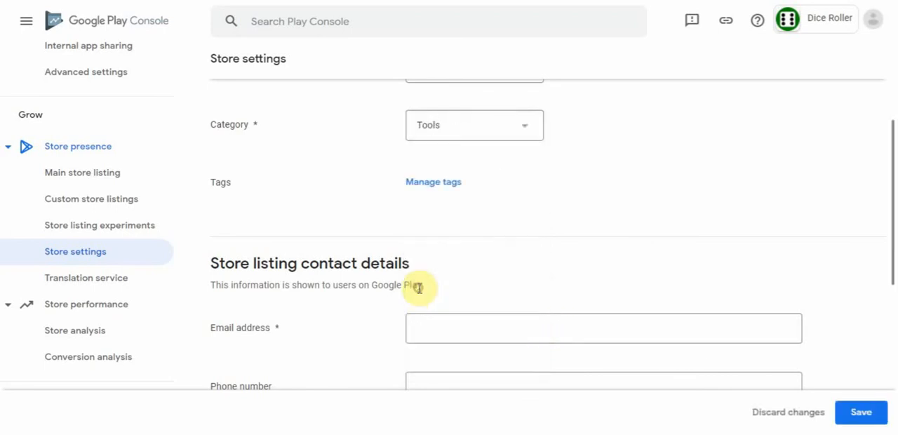
- Add the Measurement tag to the app and apply the tag selection
click(431, 189)
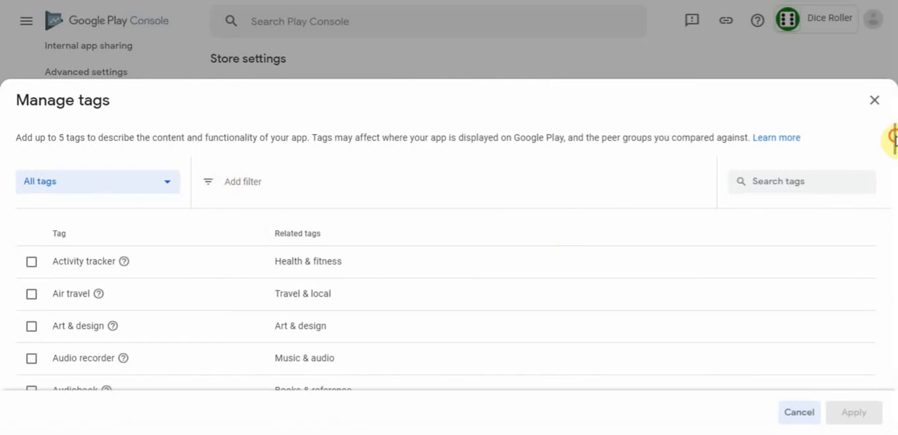
drag(893, 139, 894, 151)
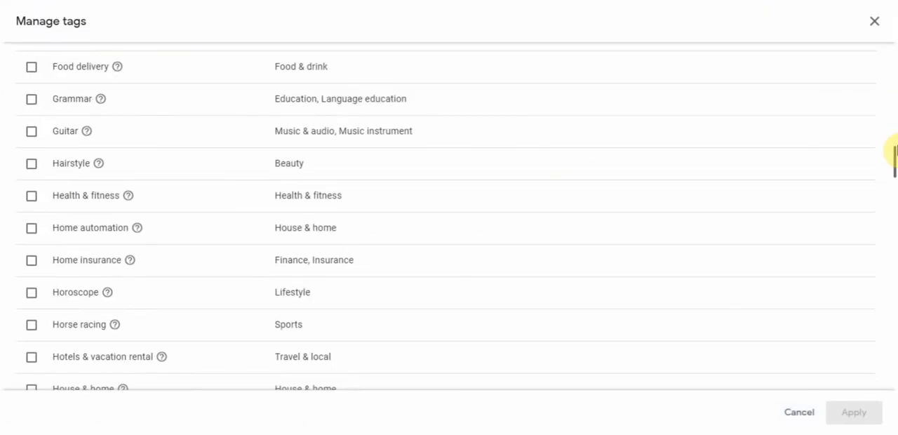
drag(895, 150, 895, 201)
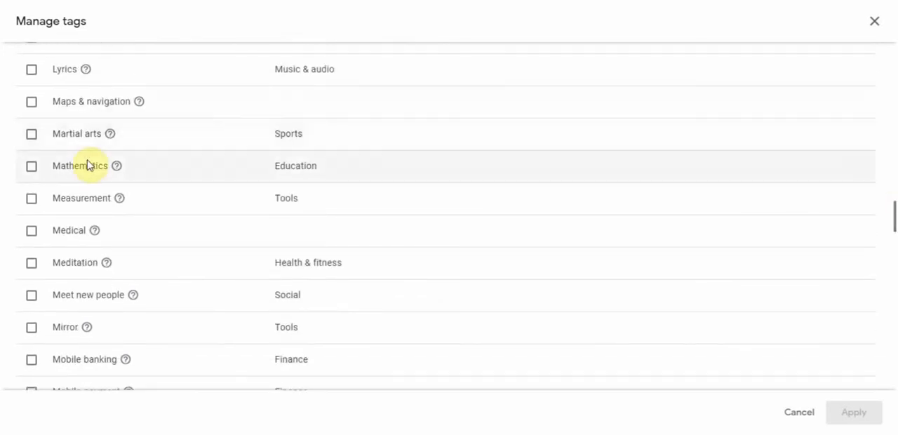
click(29, 200)
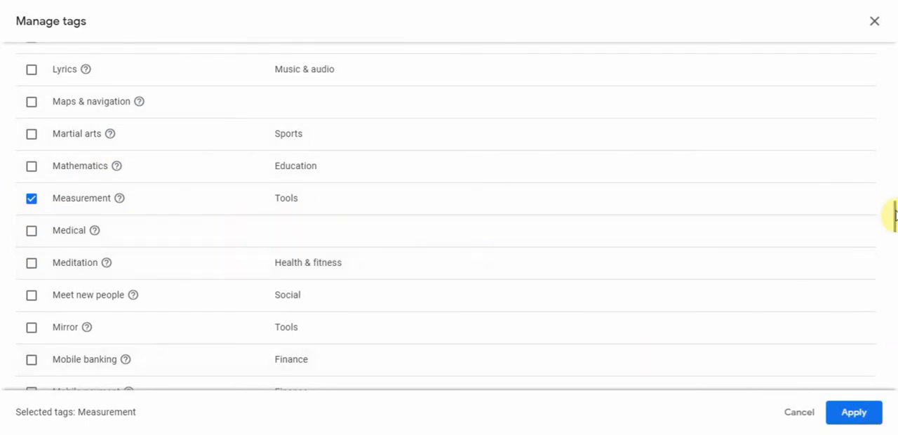
drag(895, 214, 895, 372)
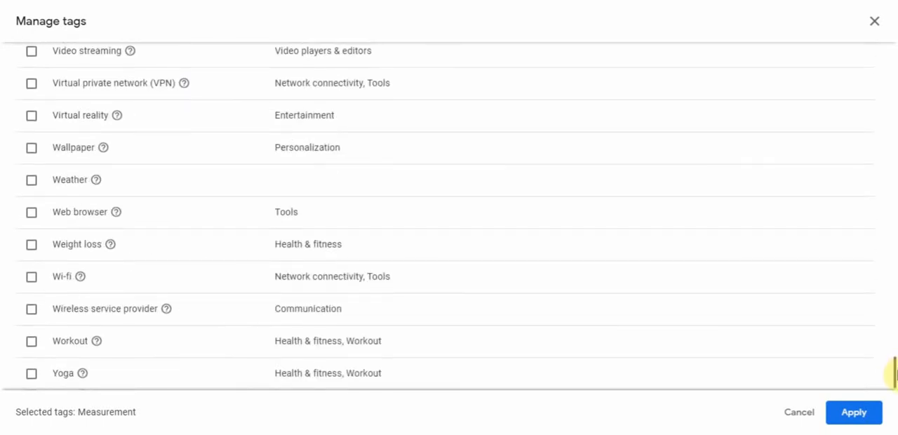
click(851, 419)
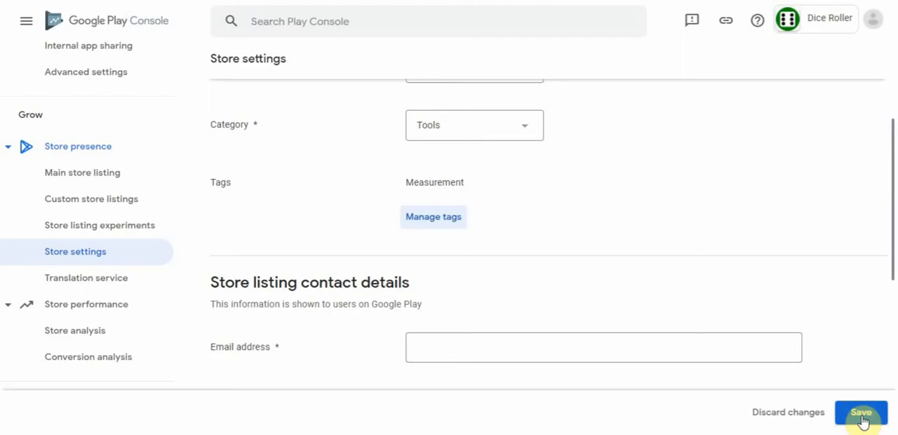
- Enter the contact email address in the store listing contact details, keep external marketing enabled, and save the store settings
click(894, 166)
drag(894, 165, 892, 234)
click(436, 181)
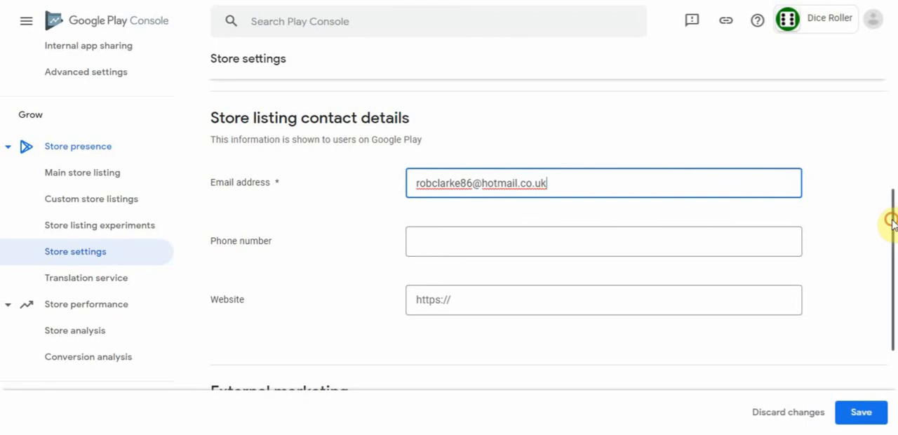
drag(891, 221, 896, 343)
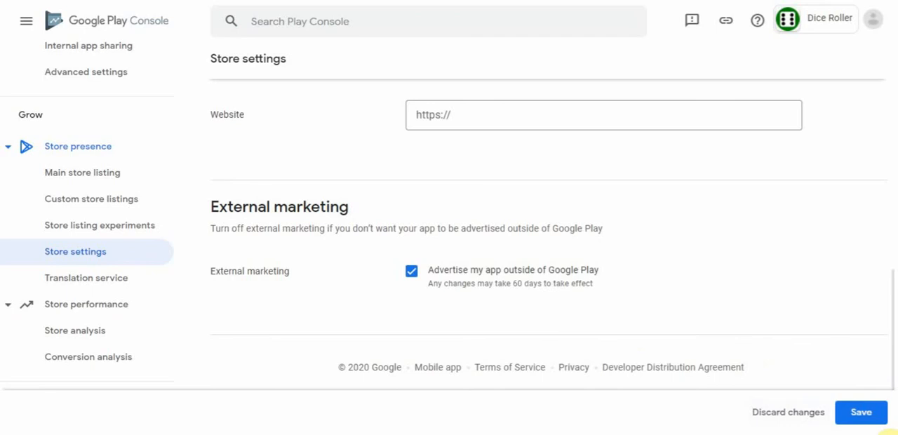
click(863, 414)
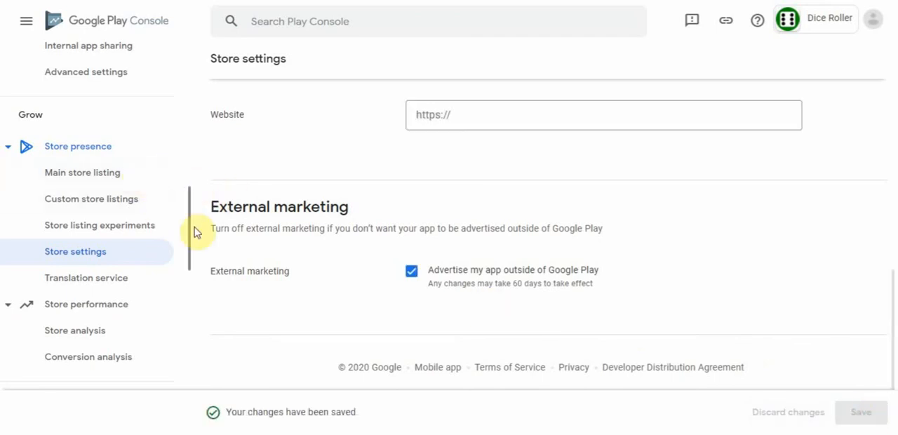
- Review the app pricing page and start creating a new in-app product
drag(188, 223, 189, 369)
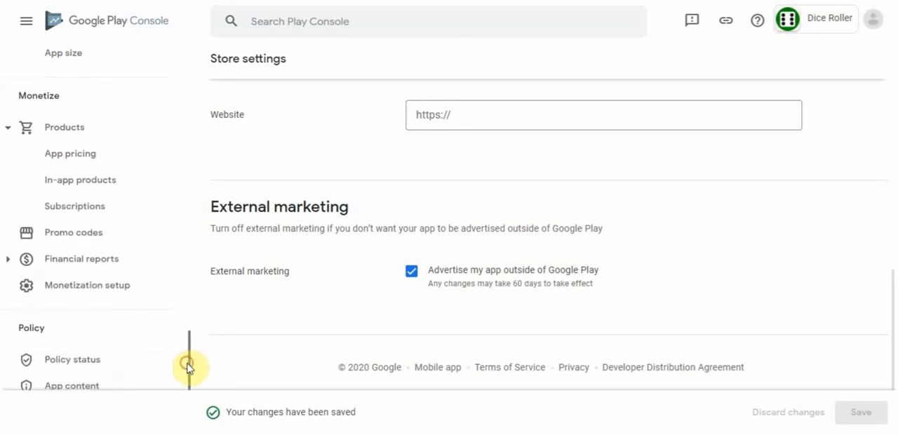
click(94, 162)
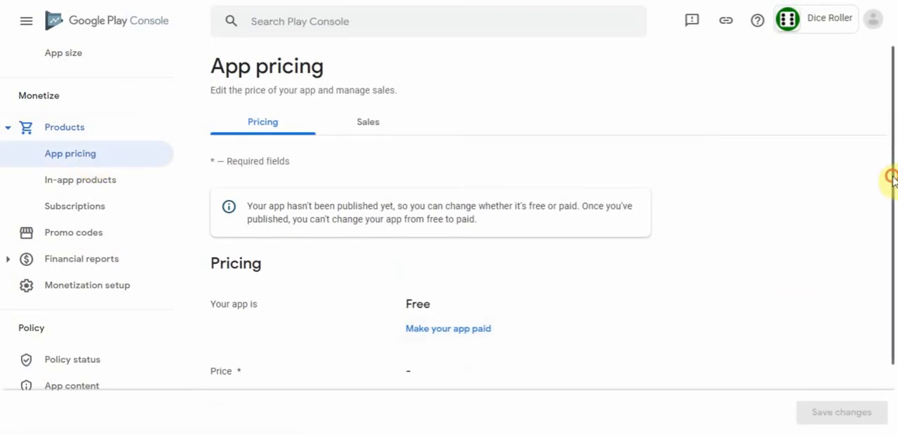
drag(892, 177, 891, 297)
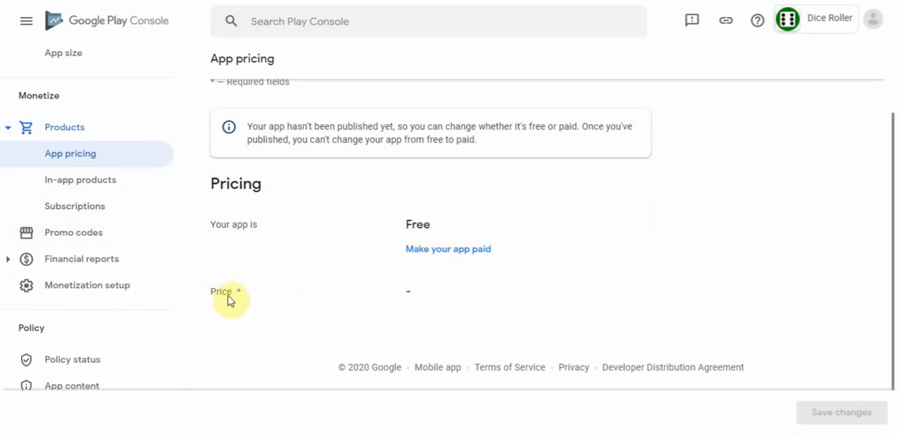
click(87, 182)
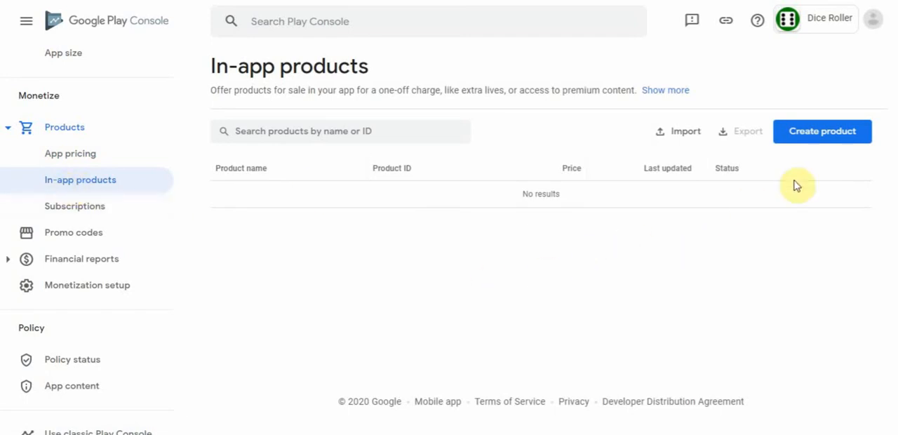
click(837, 137)
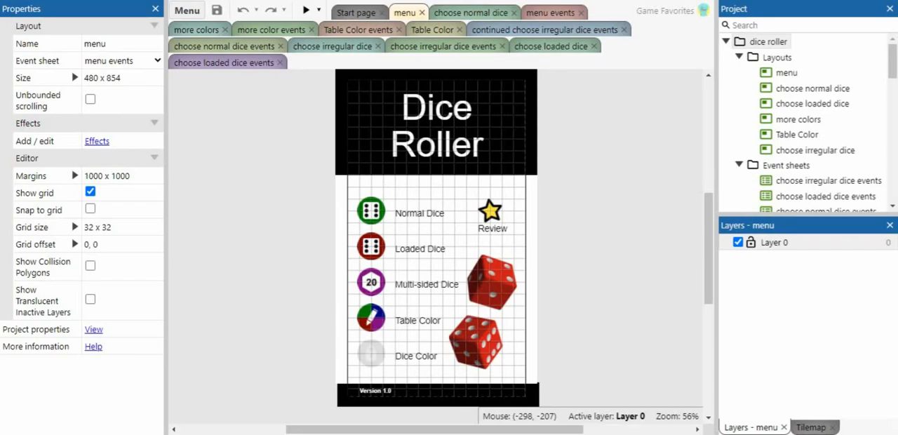
- Switch to the Construct 3 project and copy the product ID unlock_dice_color from the MobileIAP Add product ID action in the menu events sheet
click(551, 13)
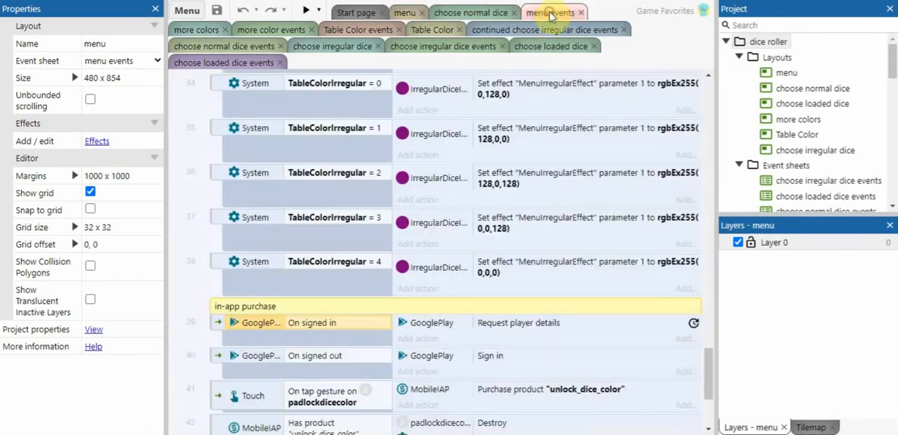
drag(706, 363, 689, 48)
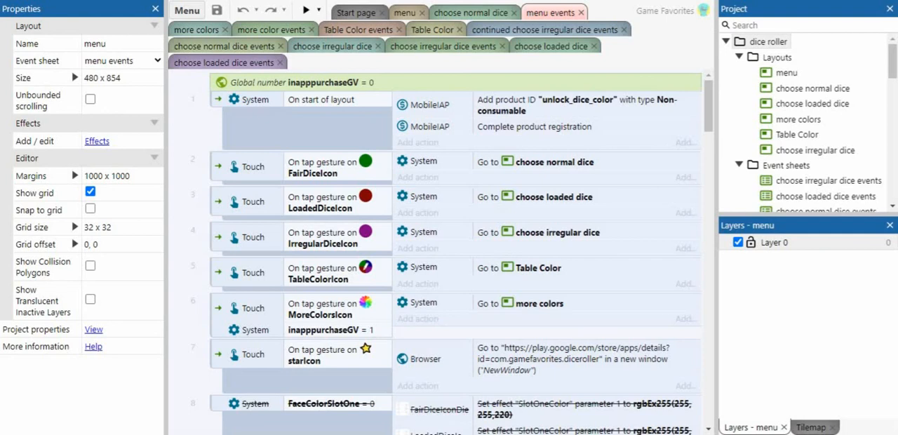
double_click(581, 103)
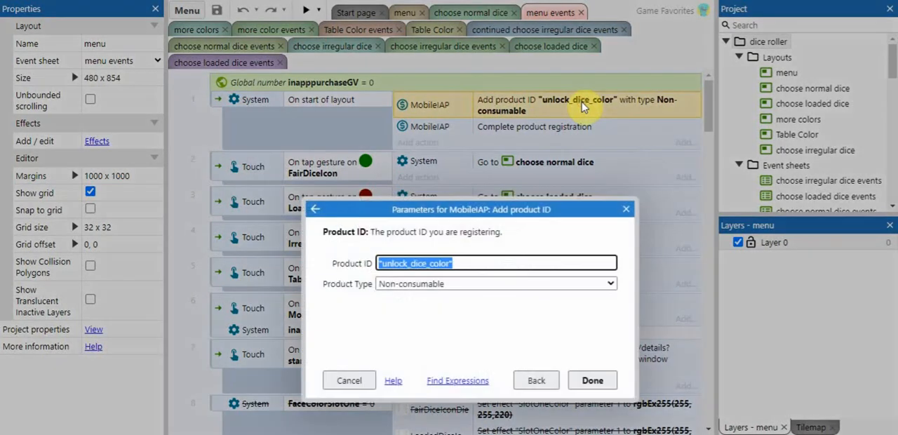
click(451, 263)
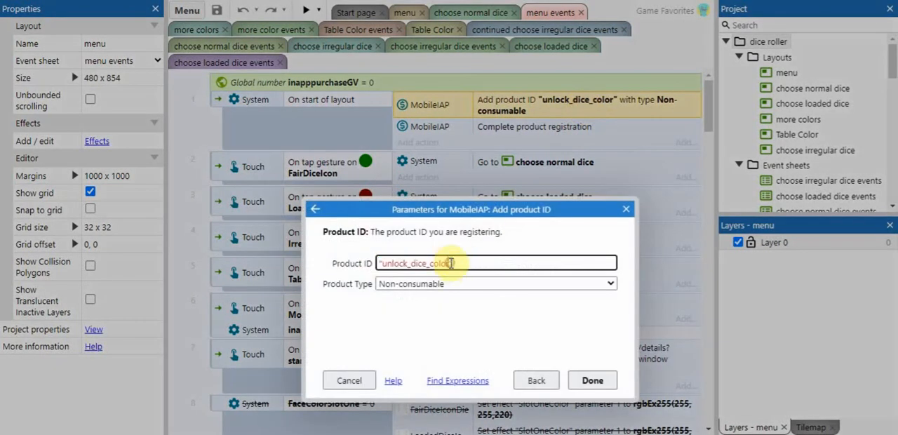
drag(451, 263, 383, 264)
key(ctrl+c)
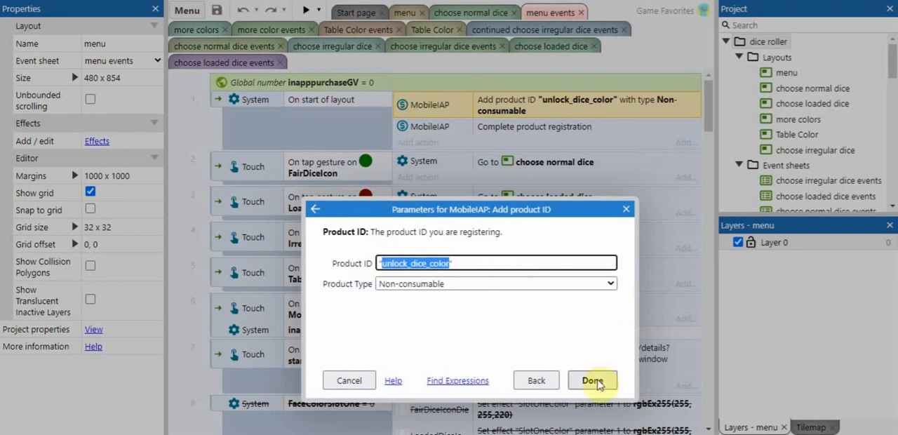
click(594, 381)
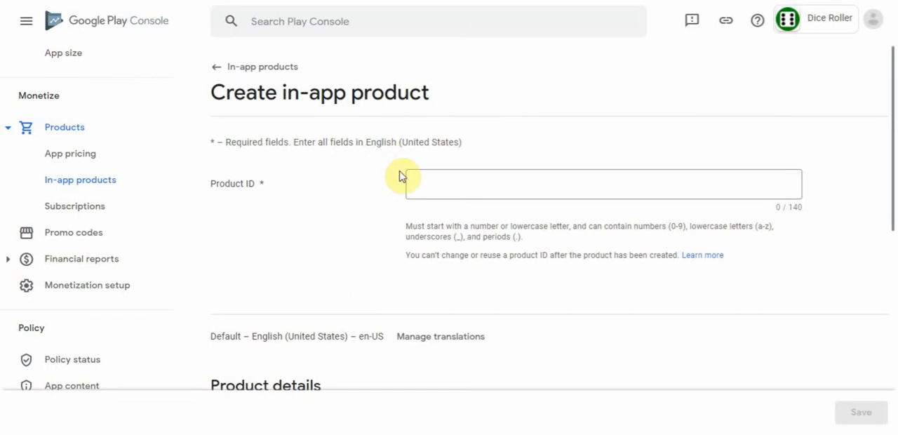
- Back in Play Console, enter unlock_dice_color as the in-app product's ID and "Unlock dice color" as its name
click(424, 182)
key(ctrl+v)
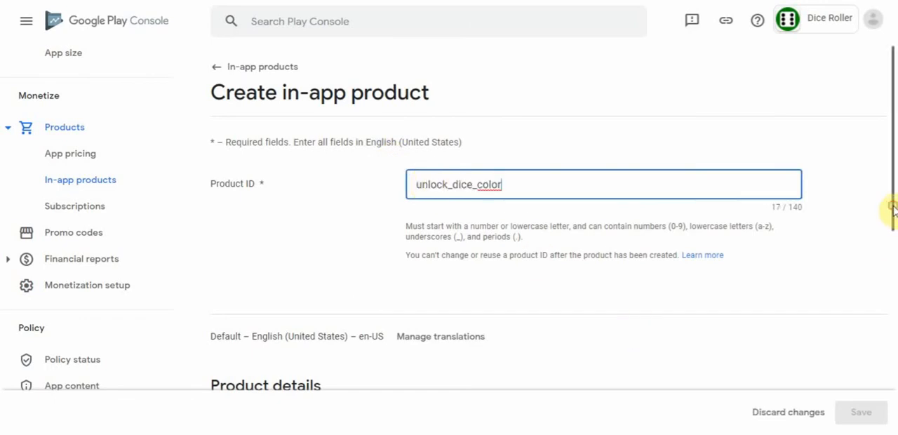
drag(892, 206, 889, 232)
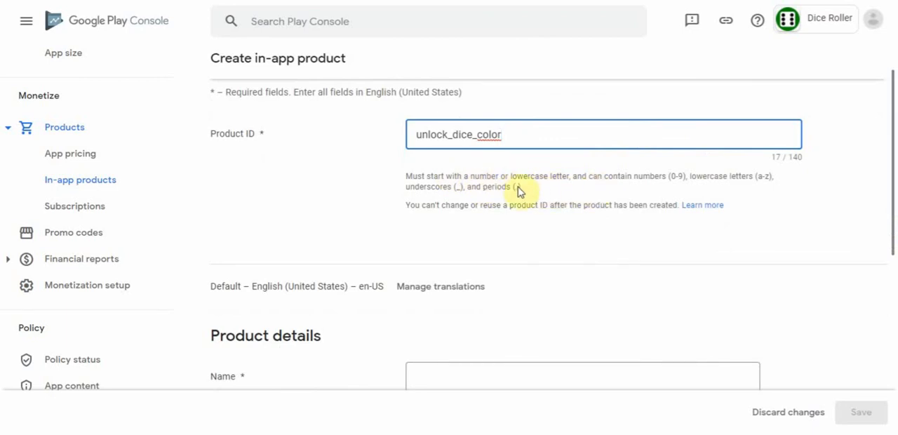
drag(893, 188, 890, 281)
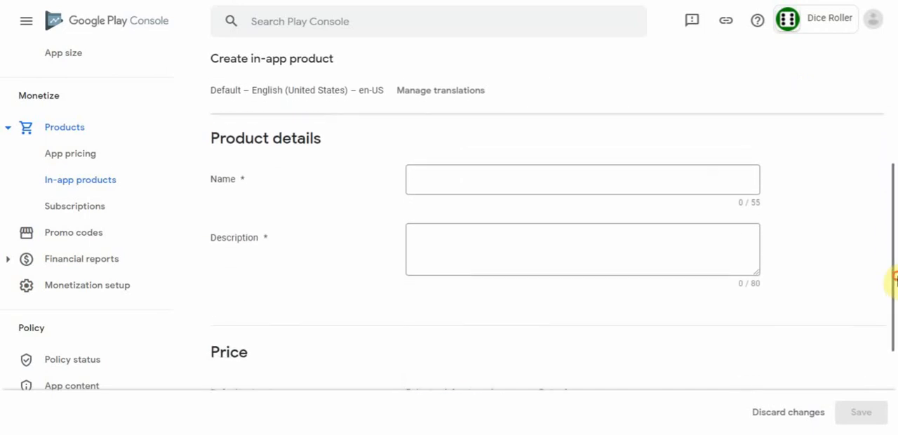
click(426, 178)
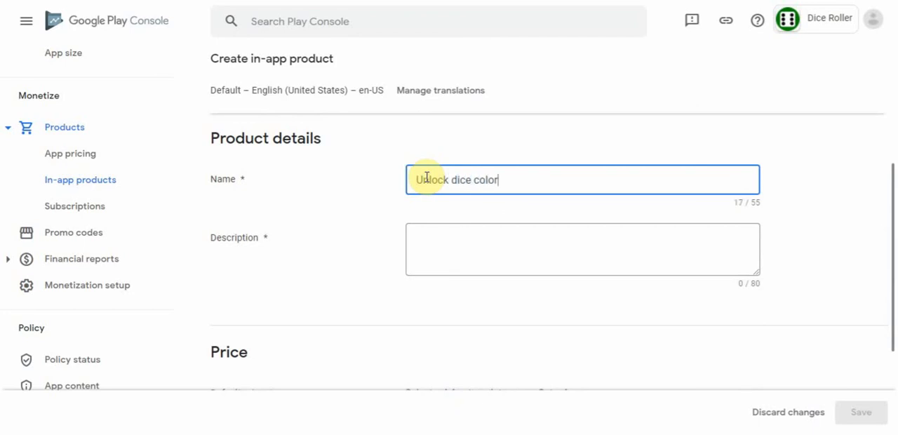
- Enter the description "Click on the gray padlock icon and make a payment to unlock the ability to change the color of dice face and pip"
click(438, 235)
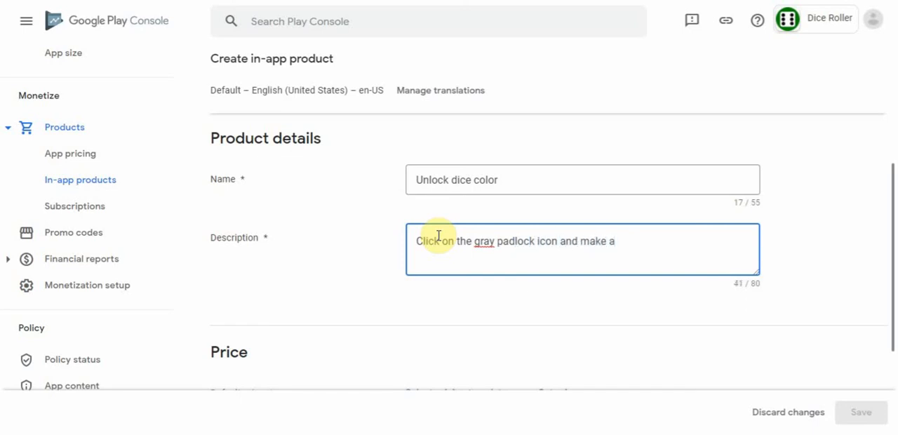
text(payment to unlock the a)
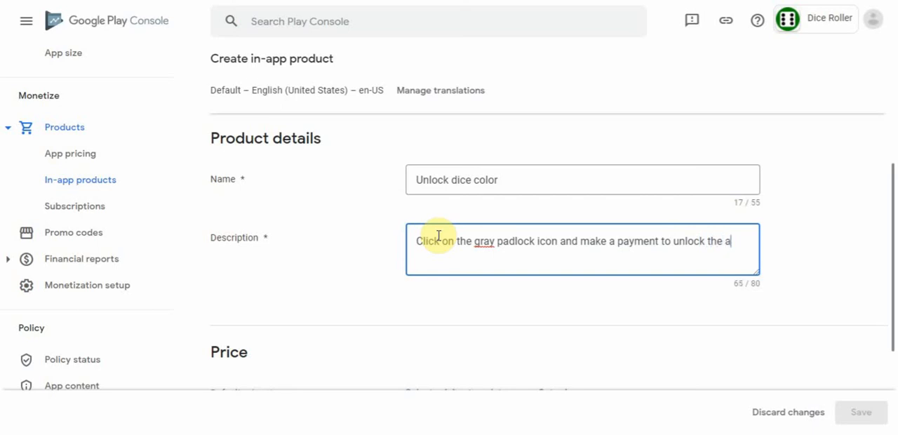
text(bility to c)
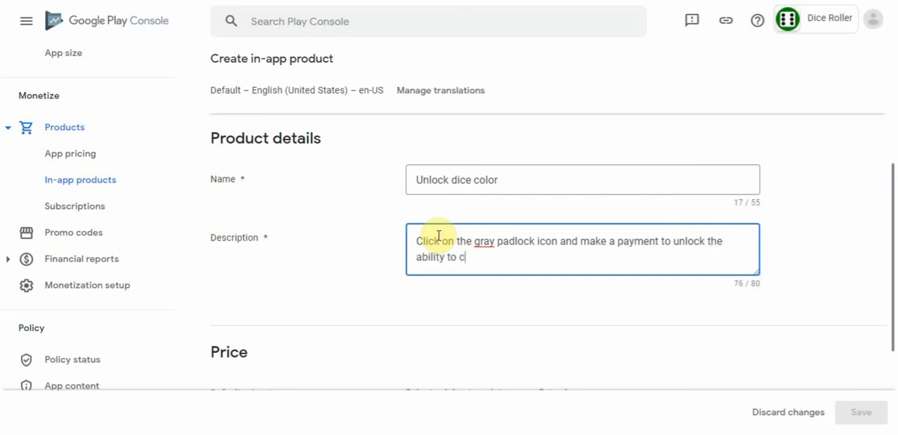
text(hange the color of dice fa)
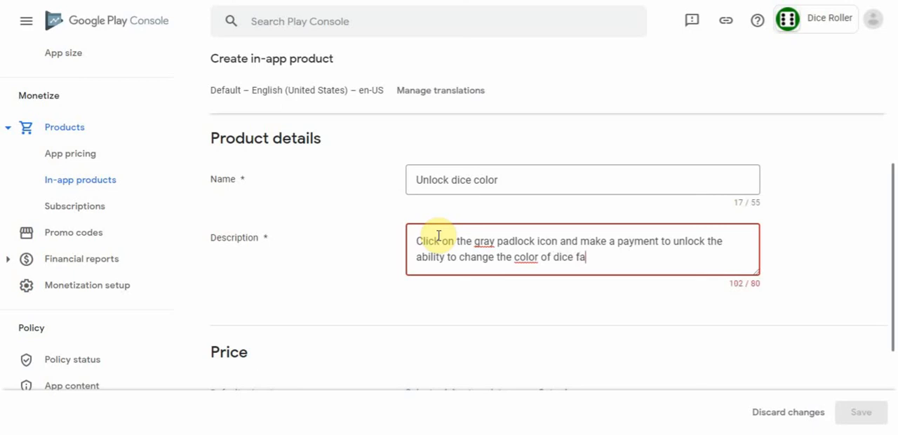
text(nd pip)
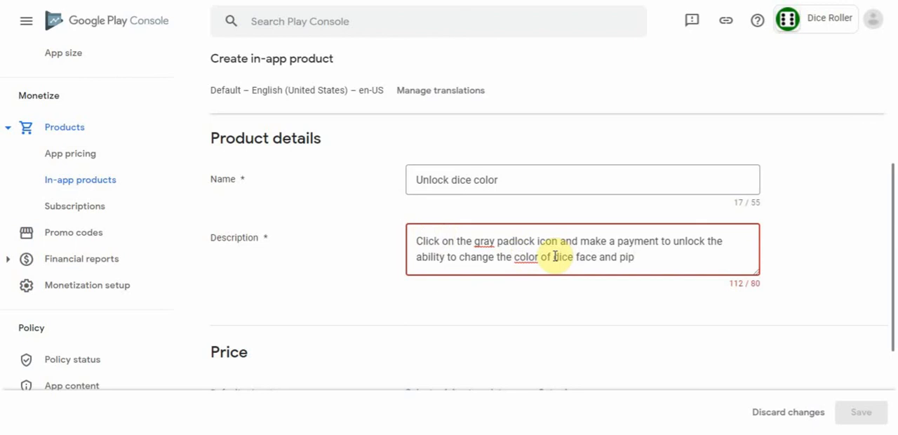
- Reword the end of the product description to "change the dice face and pip colors" and go down to the Price section
drag(552, 257, 515, 260)
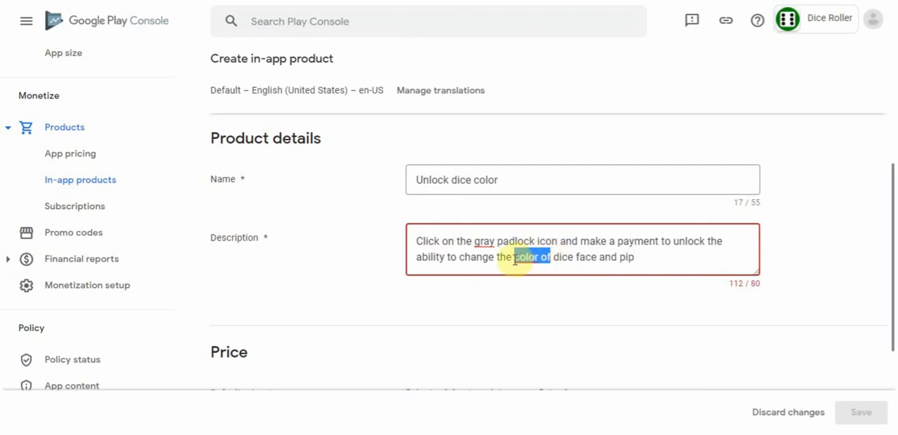
key(BackSpace)
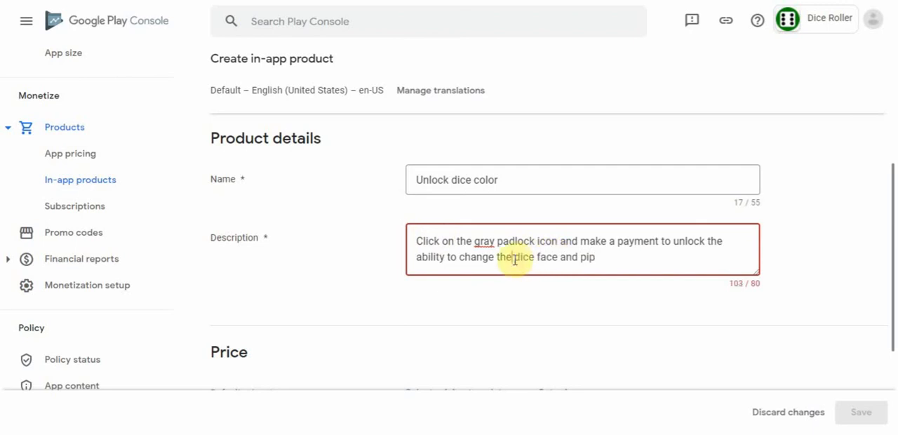
click(612, 256)
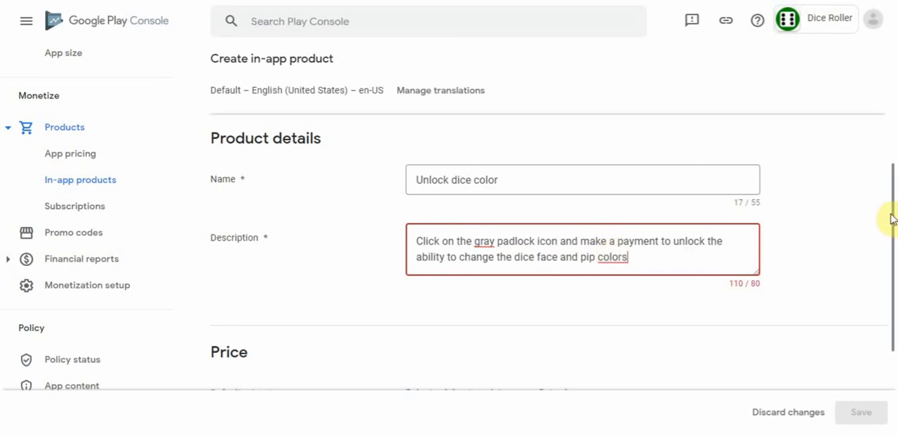
drag(892, 220, 889, 320)
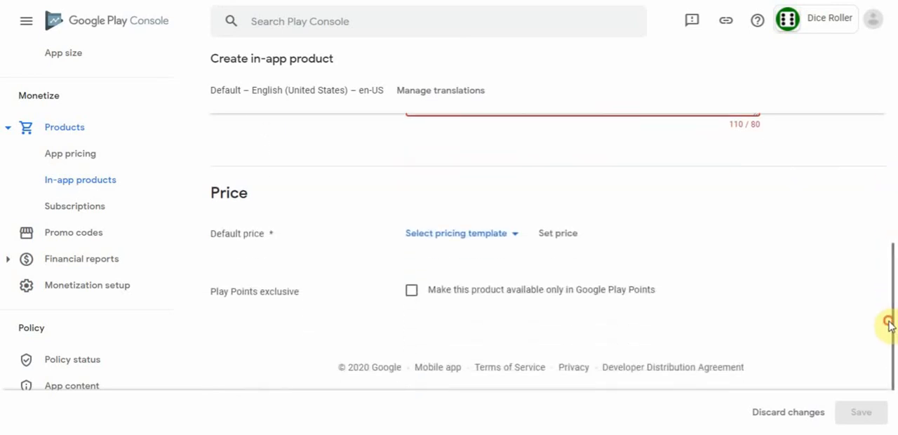
- Enter a default price of 0.79 GBP for the in-app product and update the exchange rates for its local prices
click(567, 240)
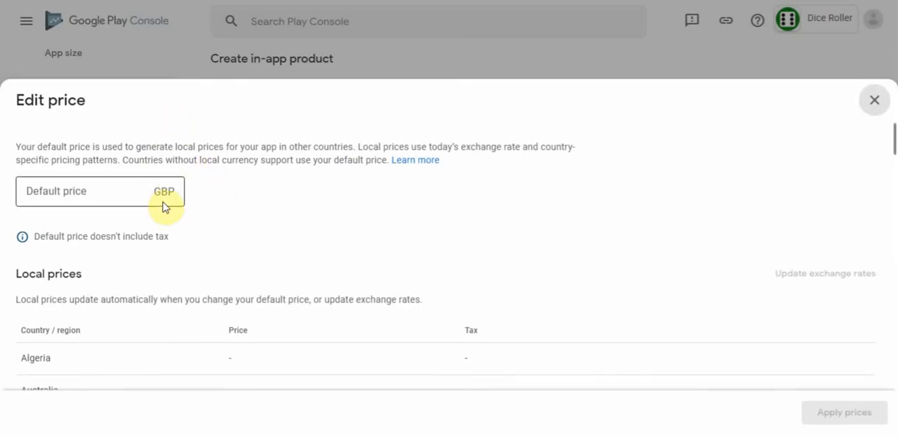
click(109, 193)
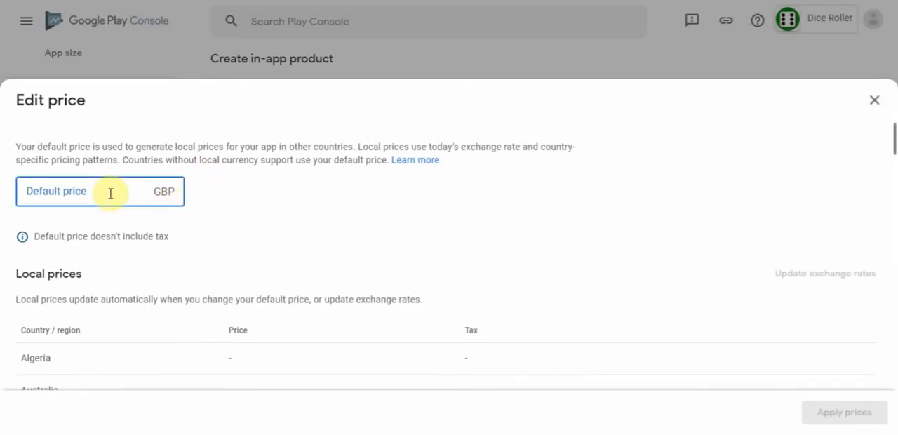
text(0.79)
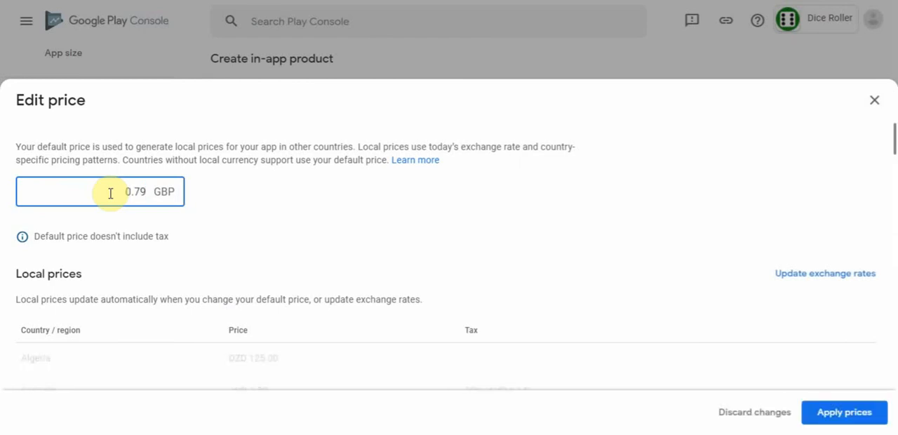
click(809, 276)
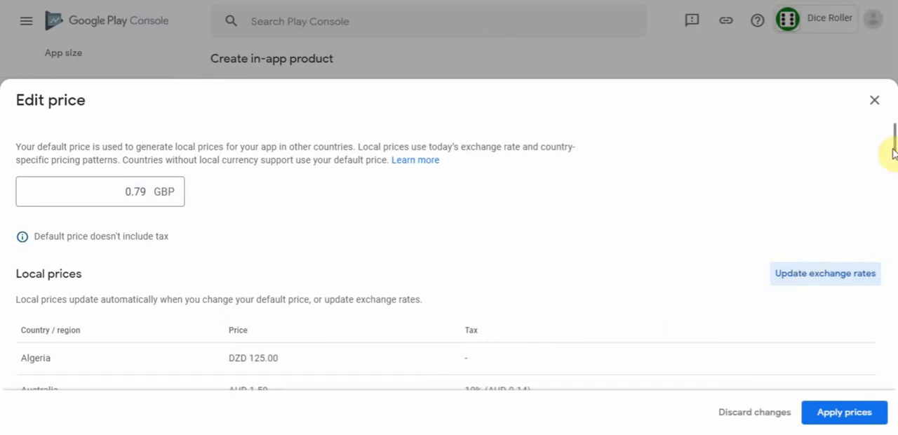
drag(893, 141, 891, 62)
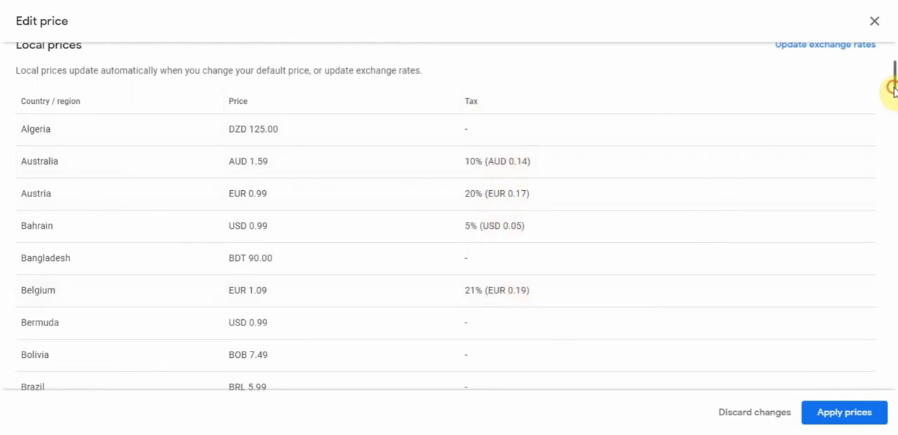
drag(892, 90, 896, 79)
click(874, 101)
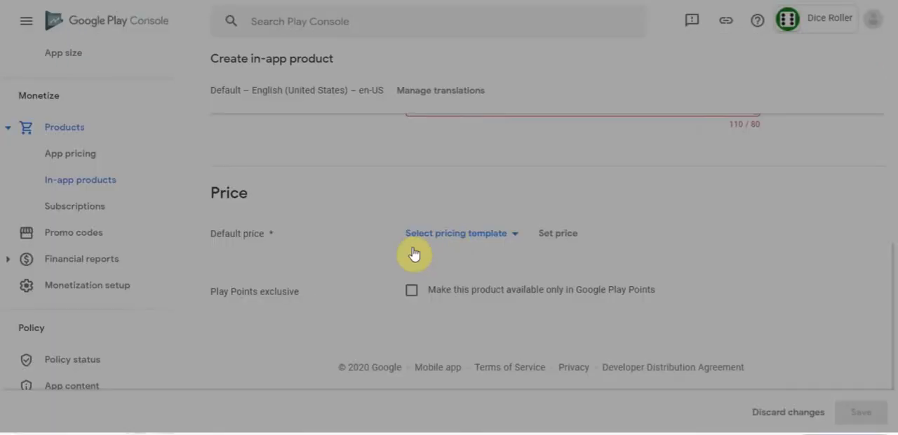
drag(415, 255, 374, 421)
click(721, 250)
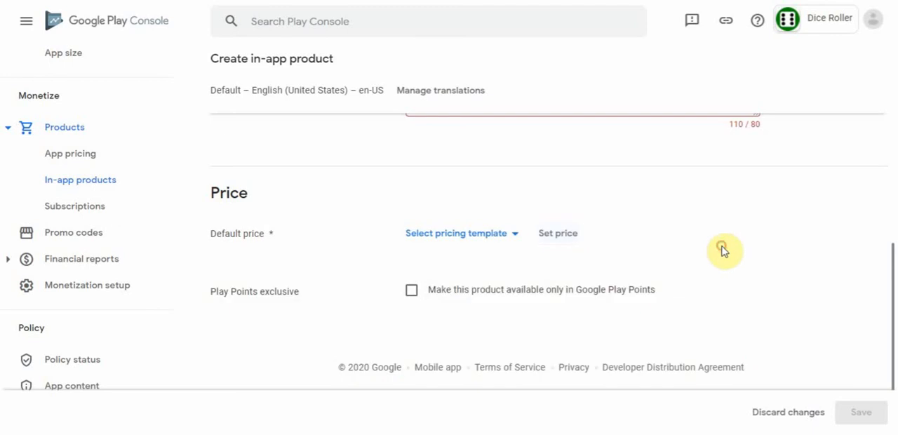
- Apply the local prices based on the 0.79 GBP default price and try to save the in-app product
click(561, 240)
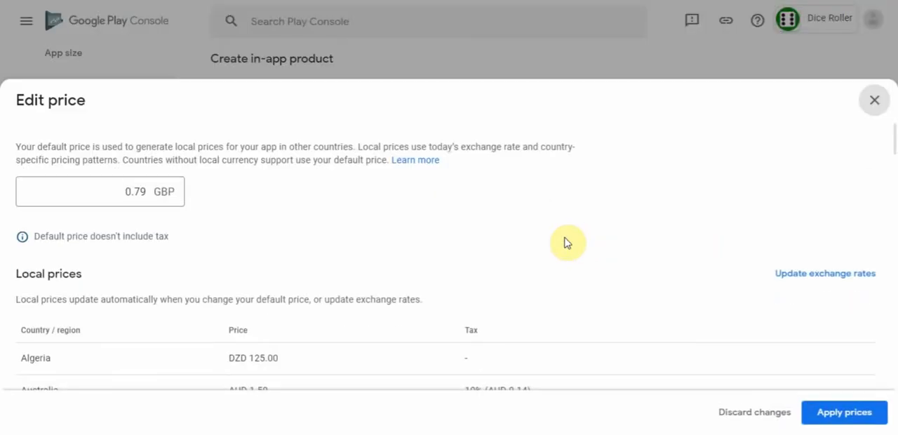
drag(895, 133, 891, 52)
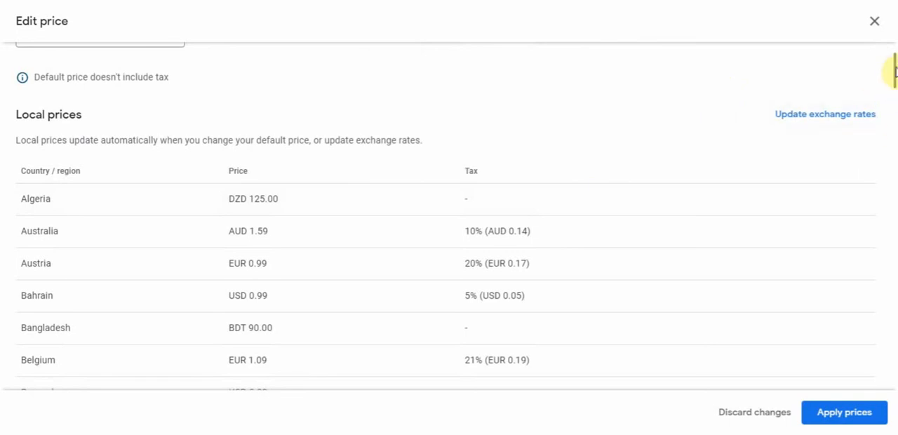
click(844, 412)
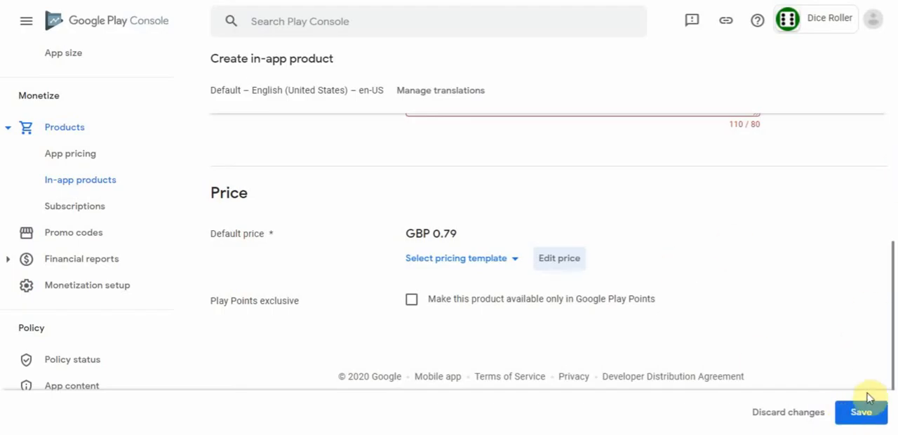
click(865, 417)
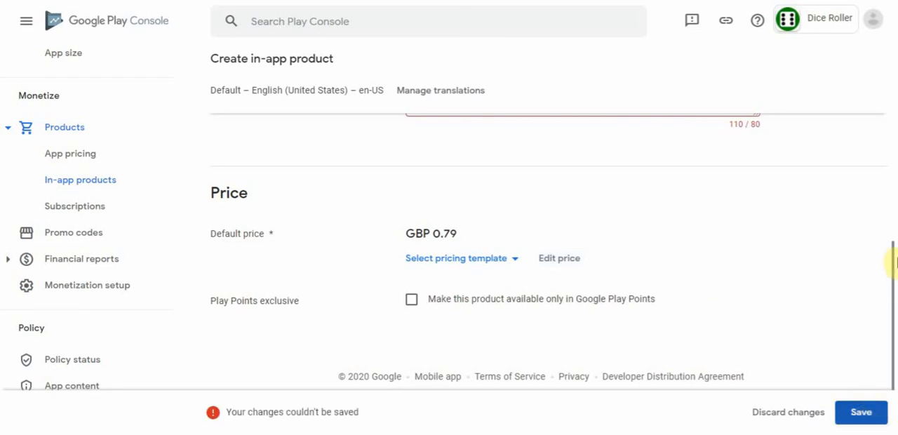
- Review the product's local prices for all countries down to Vietnam, then try saving the product again
drag(892, 263, 888, 315)
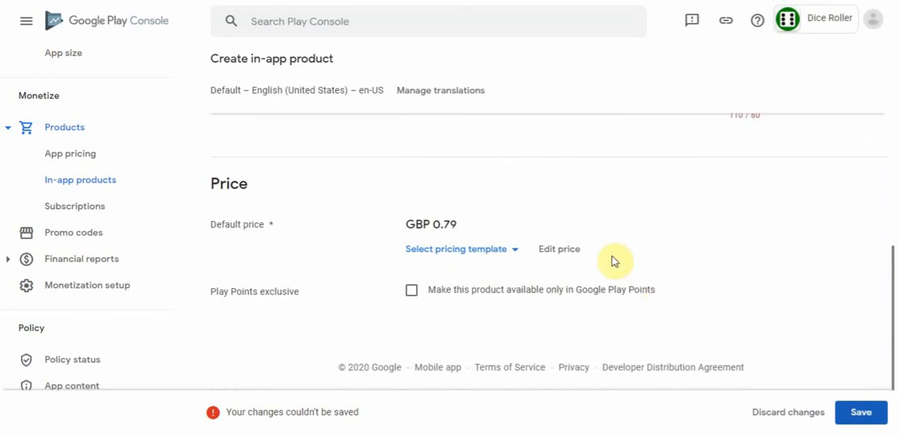
click(567, 253)
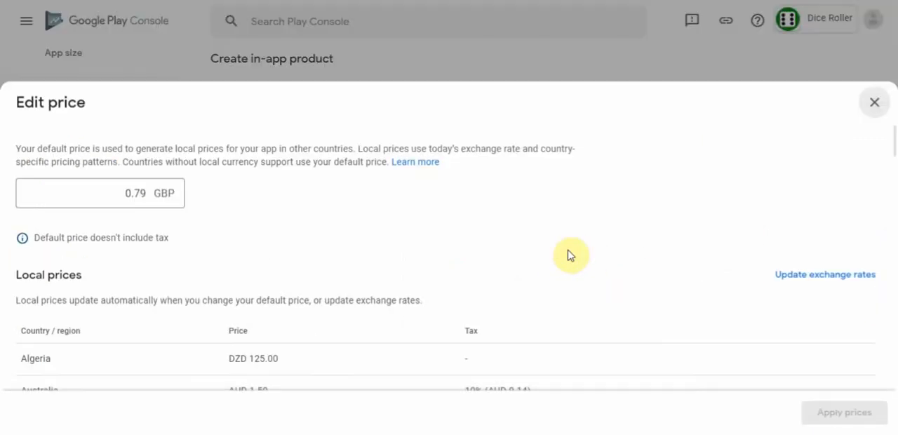
drag(894, 151, 892, 399)
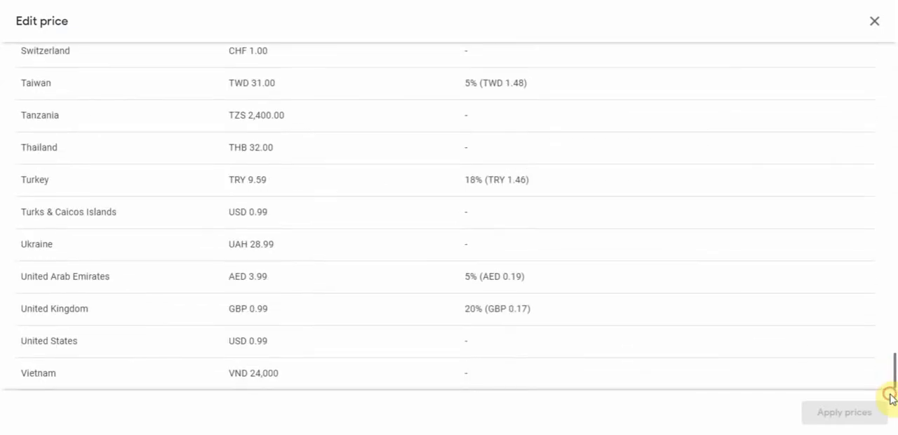
scroll(888, 251, up, 20)
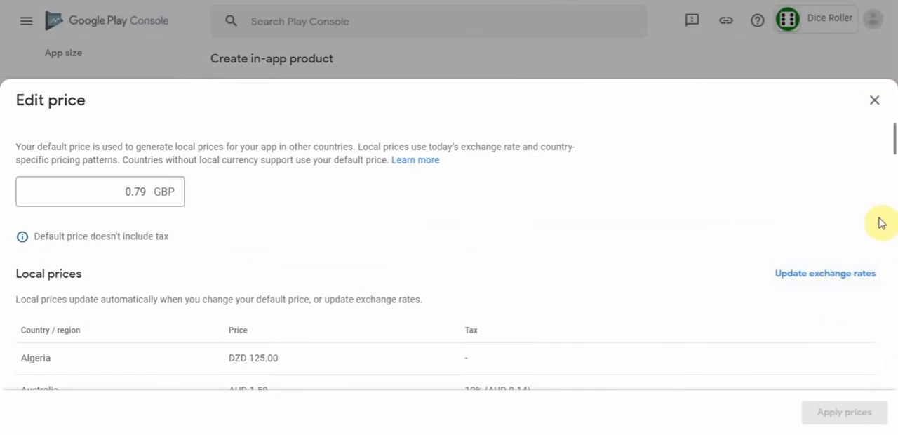
click(874, 101)
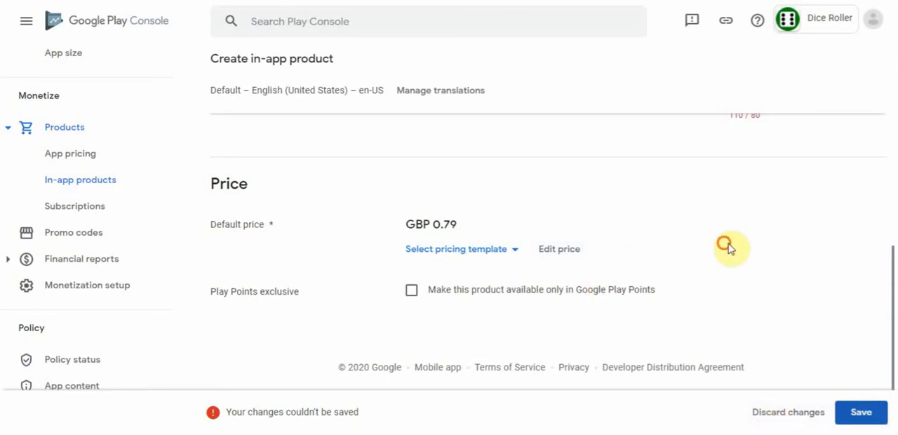
click(868, 415)
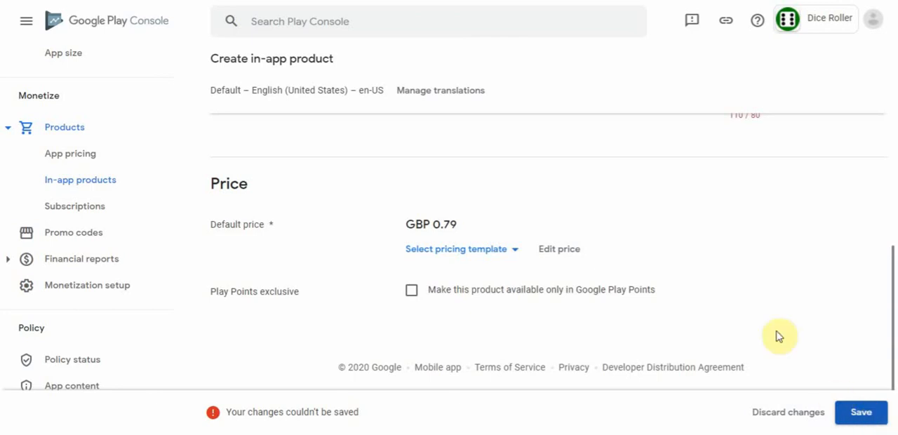
- Shorten the product description to "Click on the gray padlock icon and make a payment to unlock extra dice colors"
scroll(892, 271, up, 2)
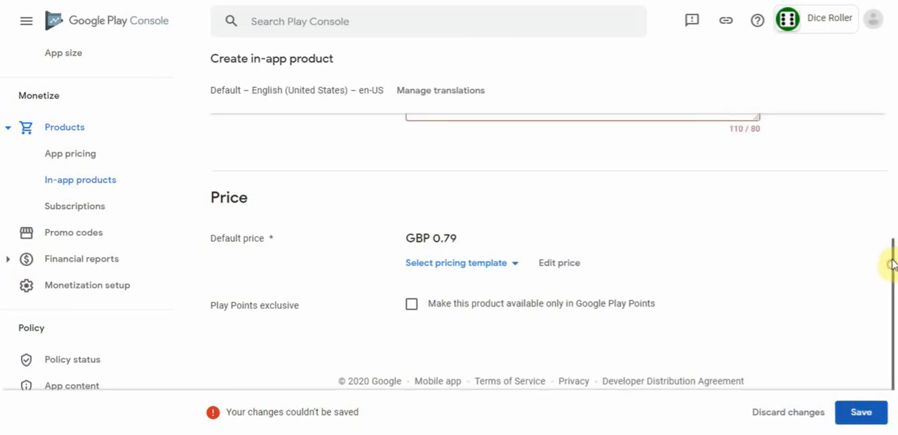
scroll(886, 219, up, 1)
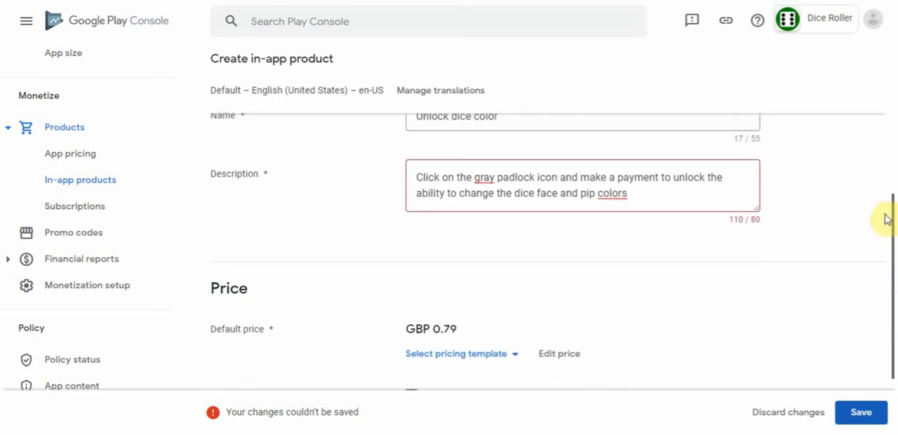
click(712, 197)
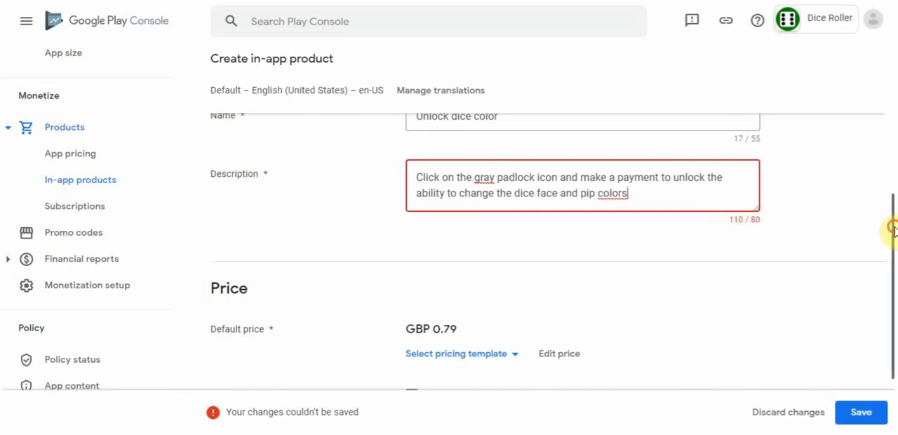
drag(892, 231, 892, 215)
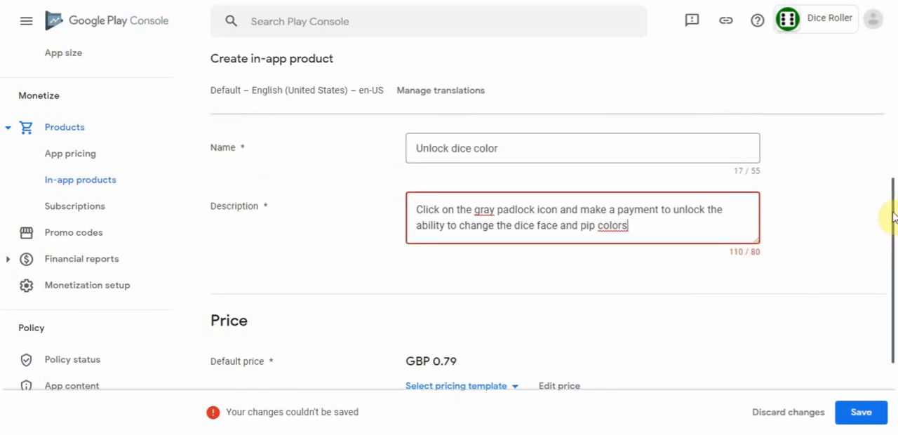
click(637, 229)
drag(681, 220, 418, 223)
key(BackSpace)
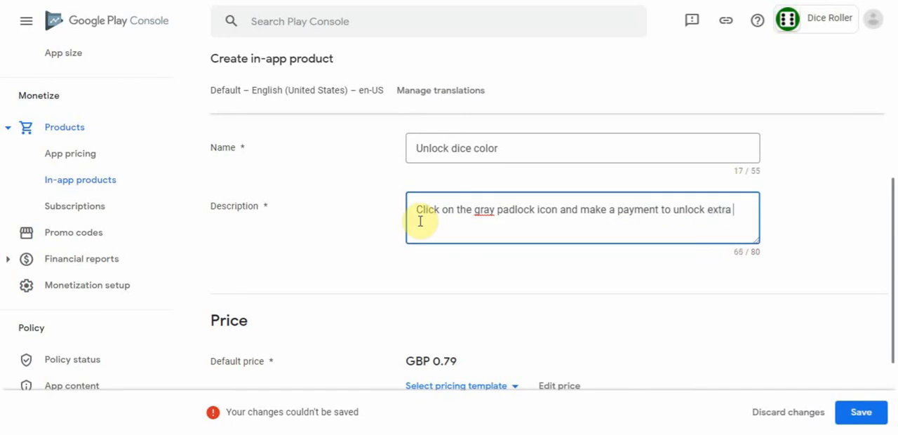
text(dice colors)
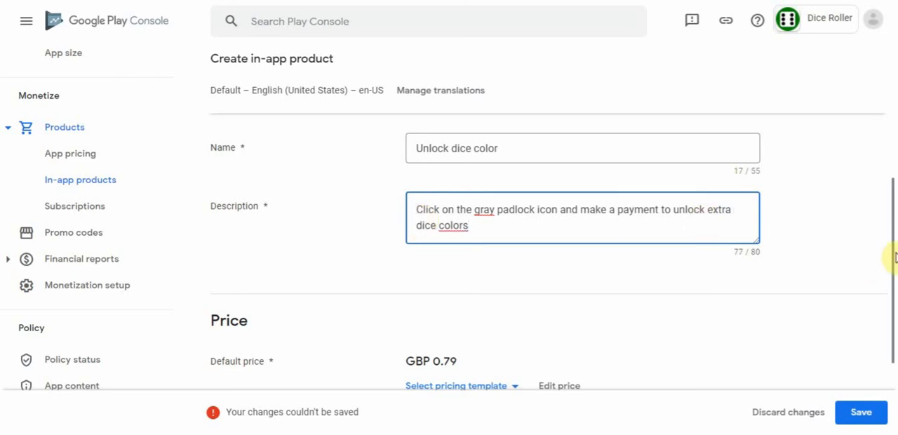
- Save the Unlock dice color in-app product and activate it
drag(891, 256, 895, 337)
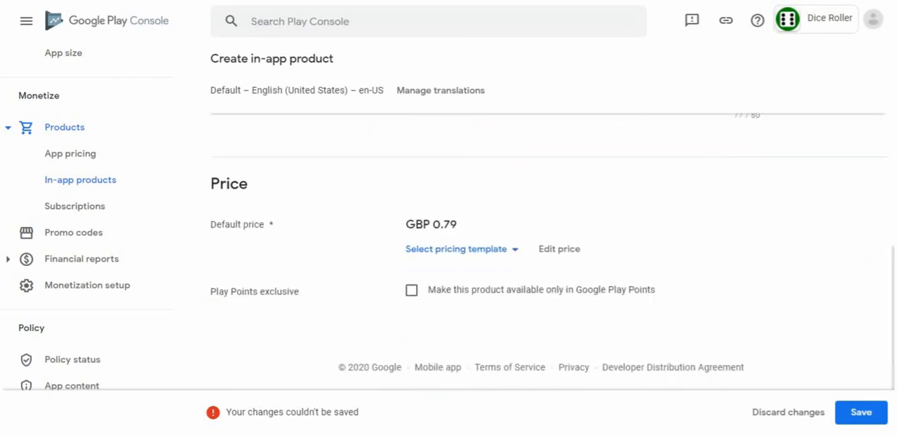
click(863, 415)
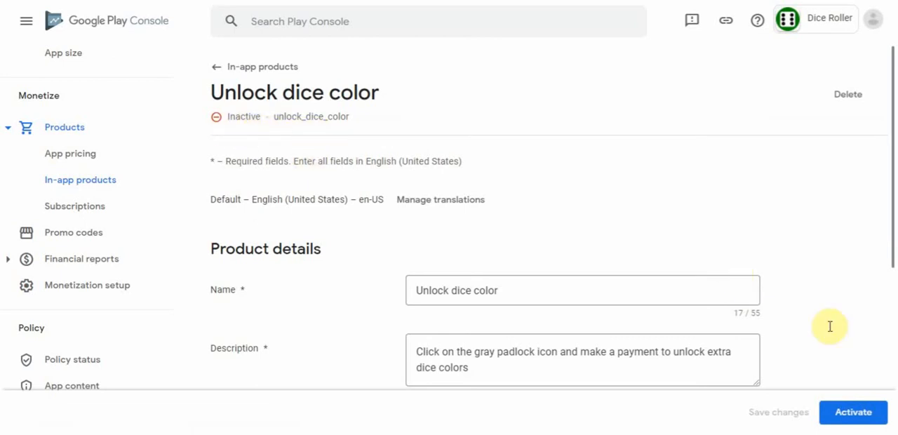
click(859, 418)
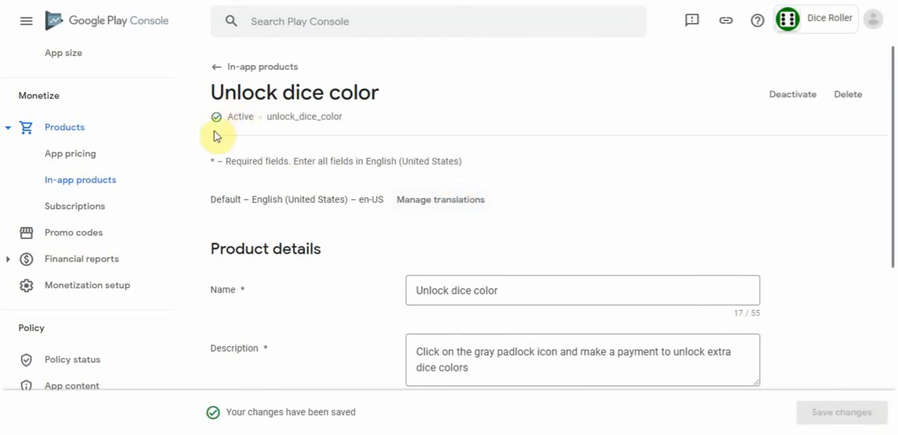
drag(888, 134, 890, 305)
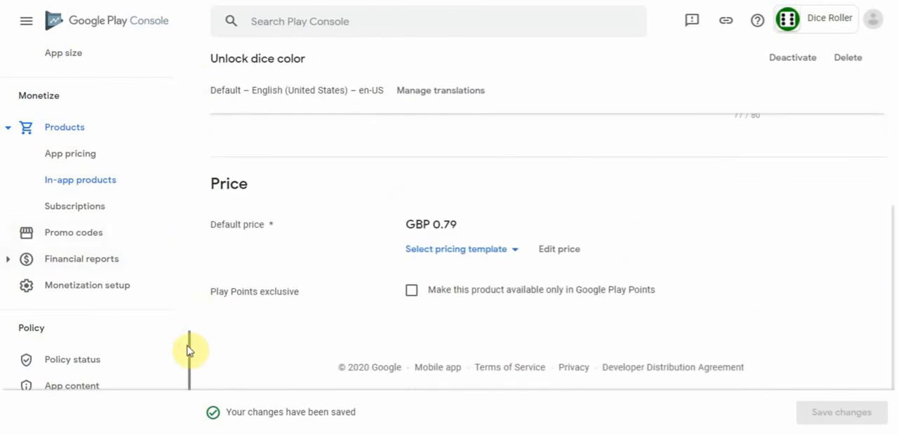
- Look at the policy status, then start the privacy policy entry in the app content declarations
drag(189, 351, 188, 375)
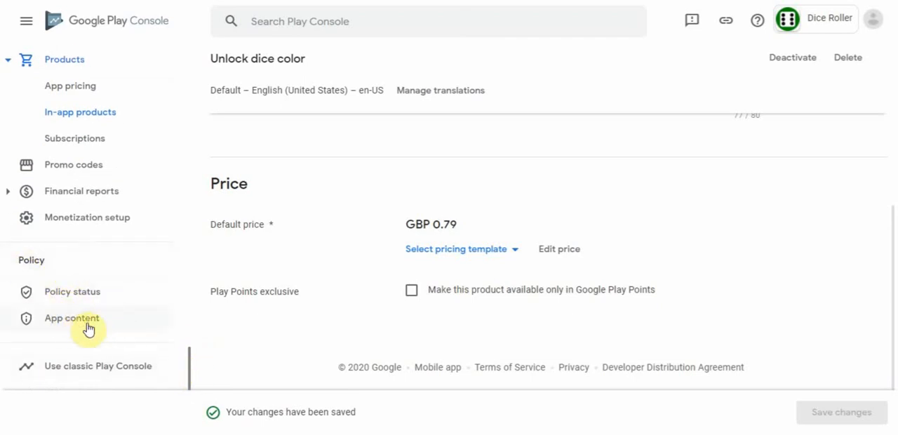
click(75, 294)
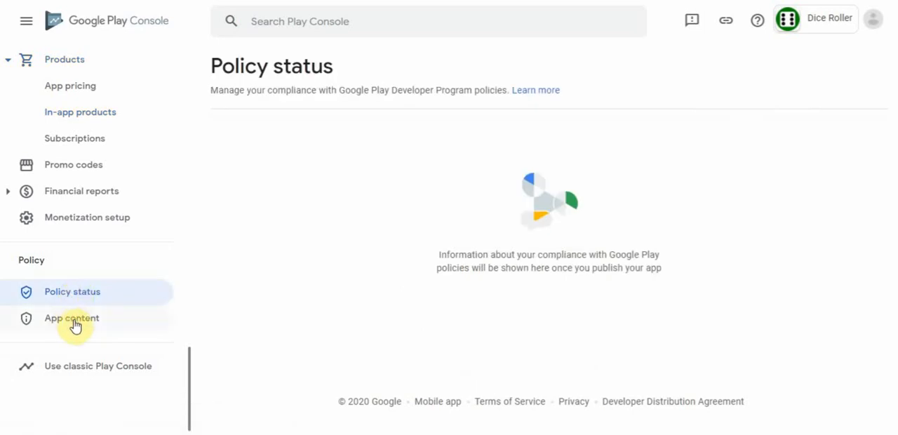
click(79, 325)
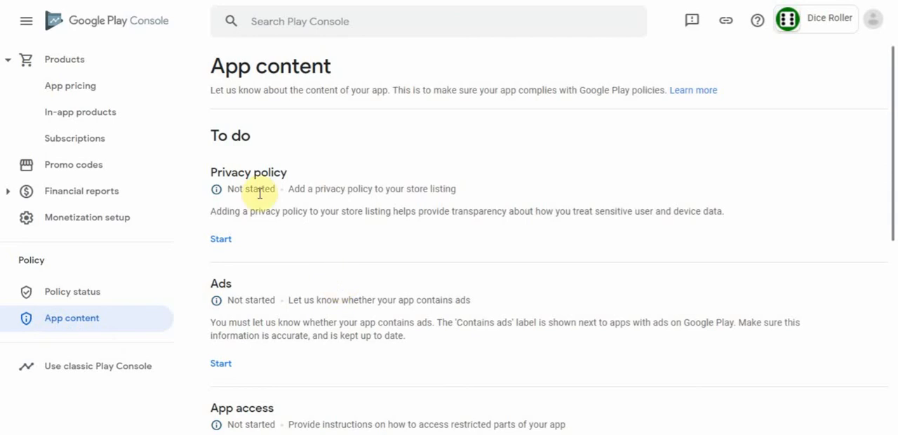
click(220, 241)
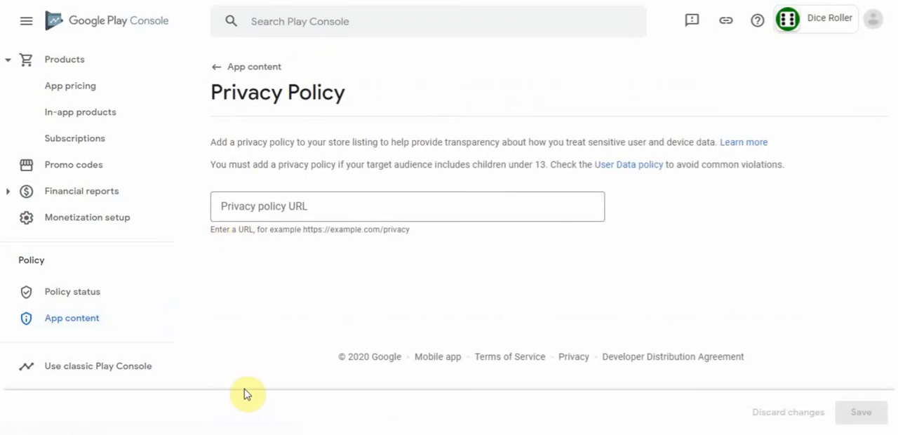
key(alt+Tab)
click(203, 291)
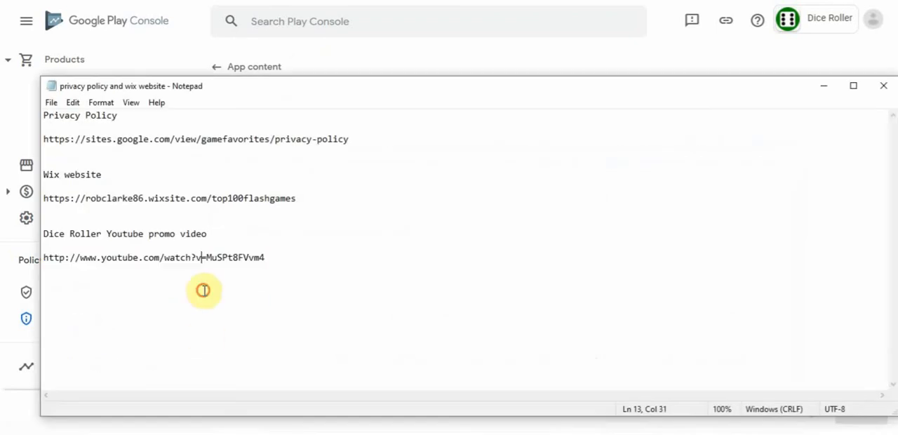
drag(351, 140, 39, 137)
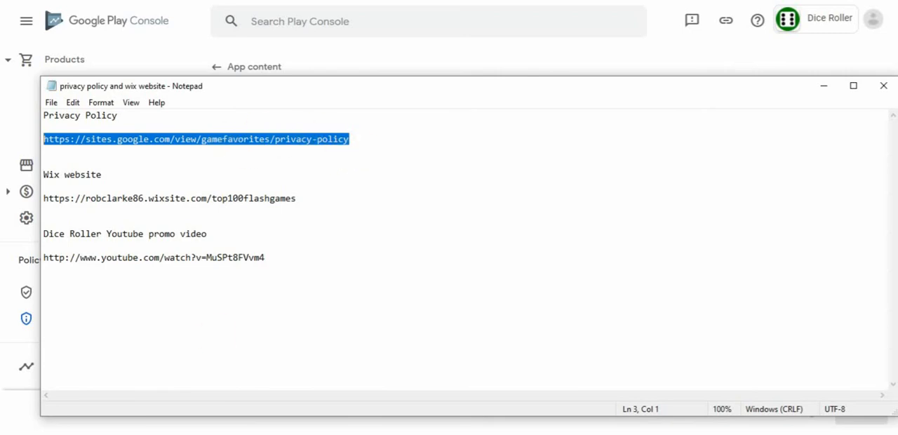
click(144, 434)
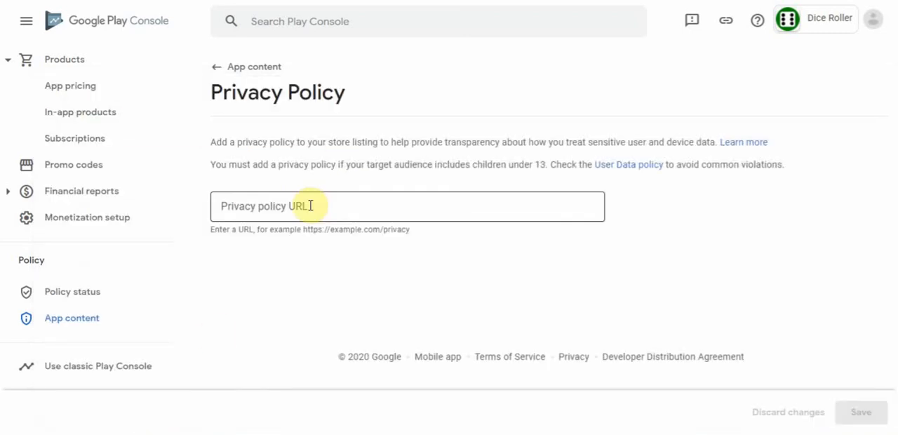
click(308, 206)
text(https://sites.google.com/view/gamefavorites/privacy-policy)
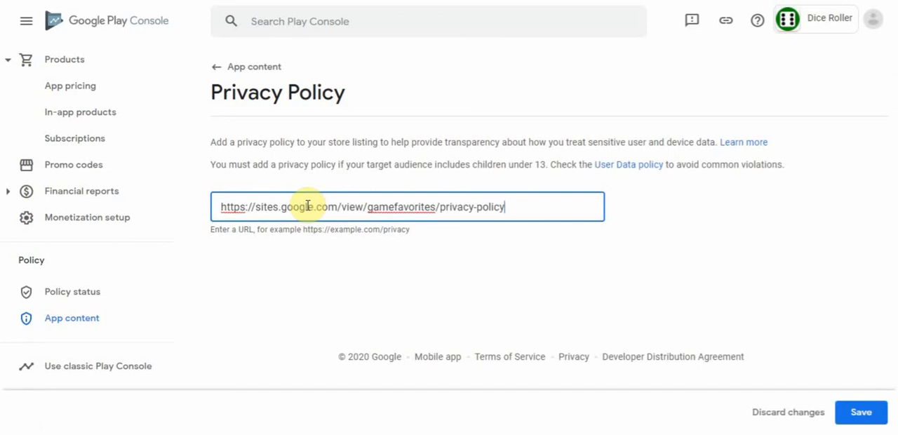
click(868, 416)
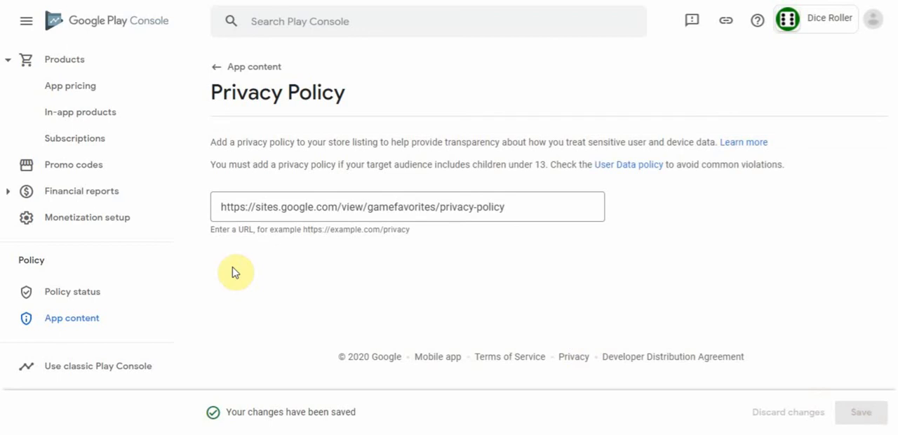
- Start the Ads declaration in the app content, declare that the app does not contain ads, and save it
click(64, 325)
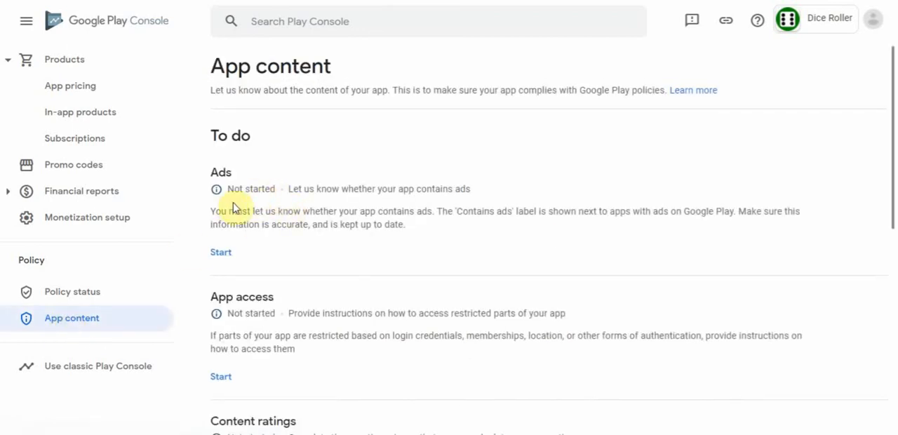
click(220, 254)
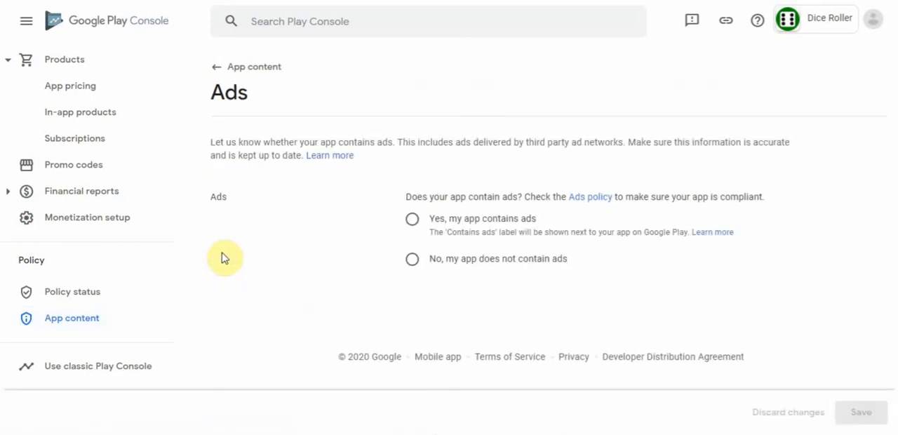
click(412, 261)
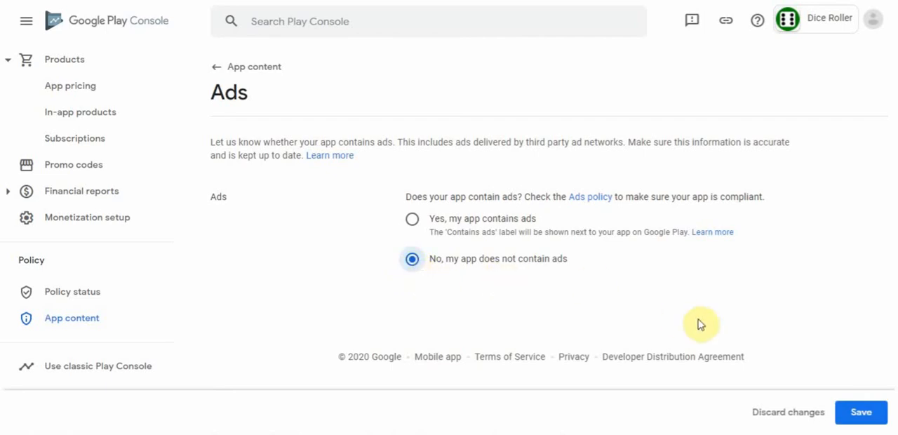
click(860, 414)
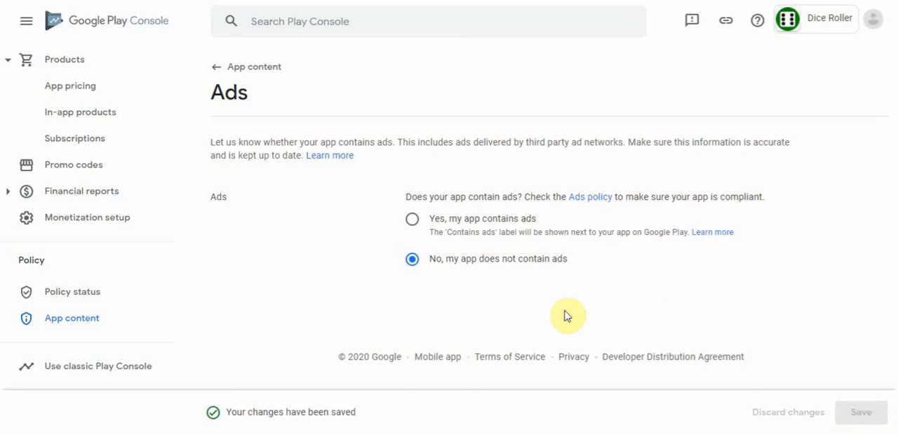
- Start the App access declaration, choose "All or some functionality is restricted" and begin adding new instructions
click(72, 322)
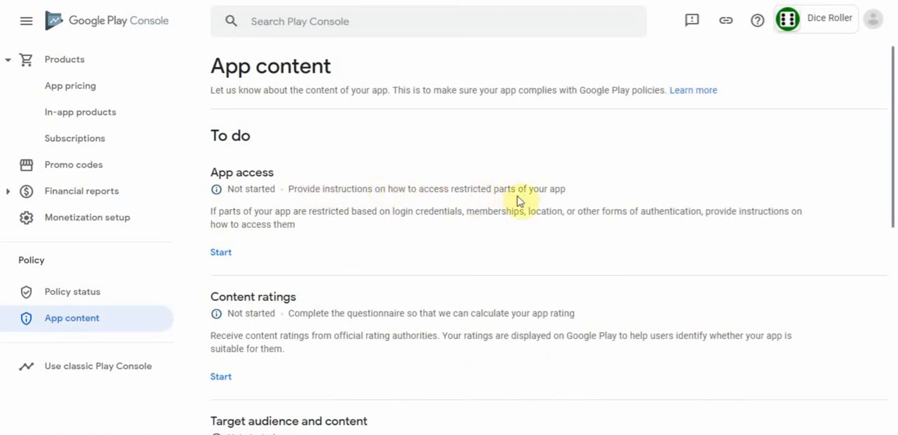
click(220, 254)
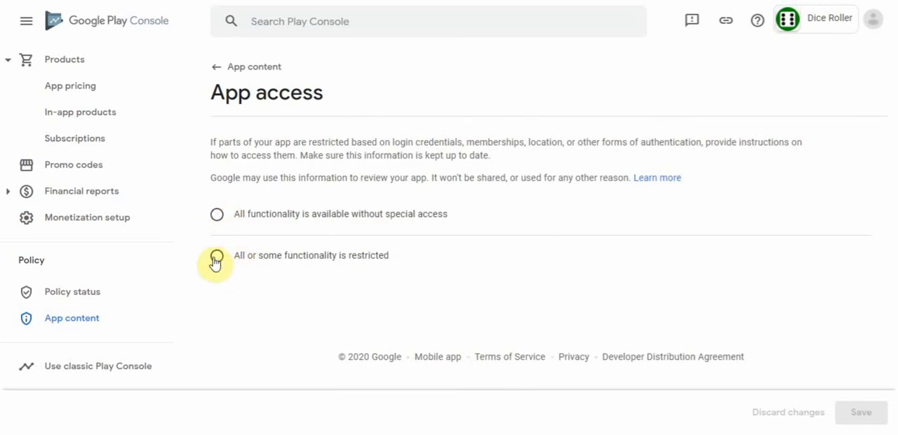
click(217, 257)
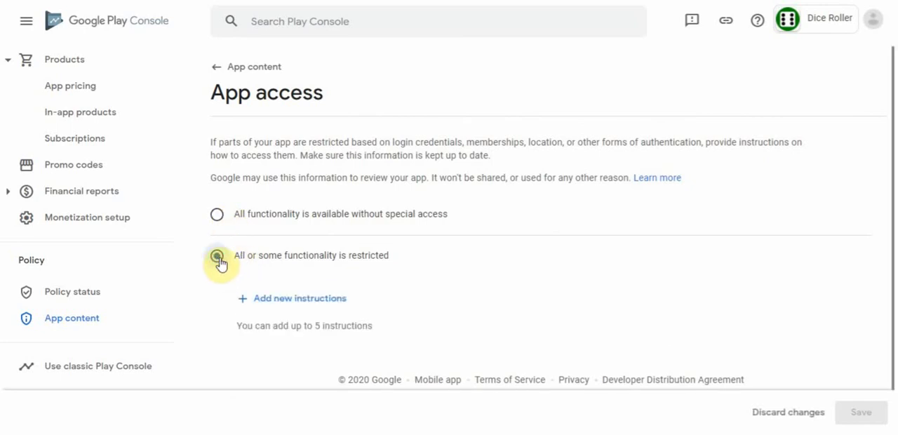
click(307, 300)
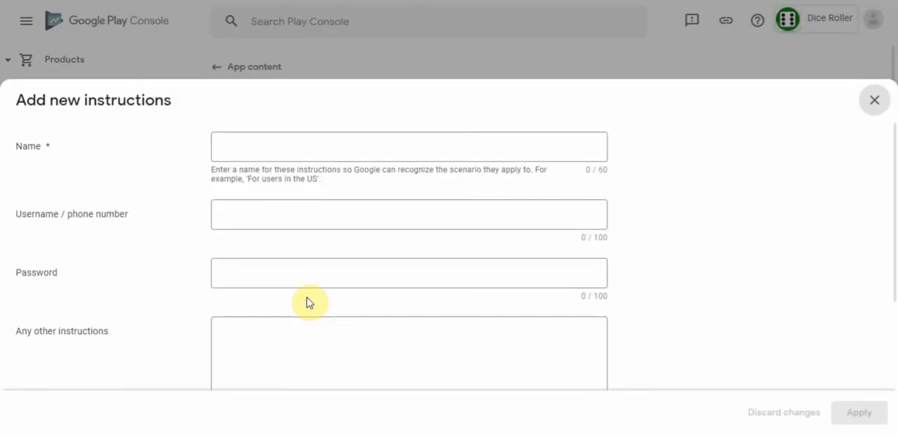
- Name the access instructions "Dice colors require in app purchase"
click(298, 143)
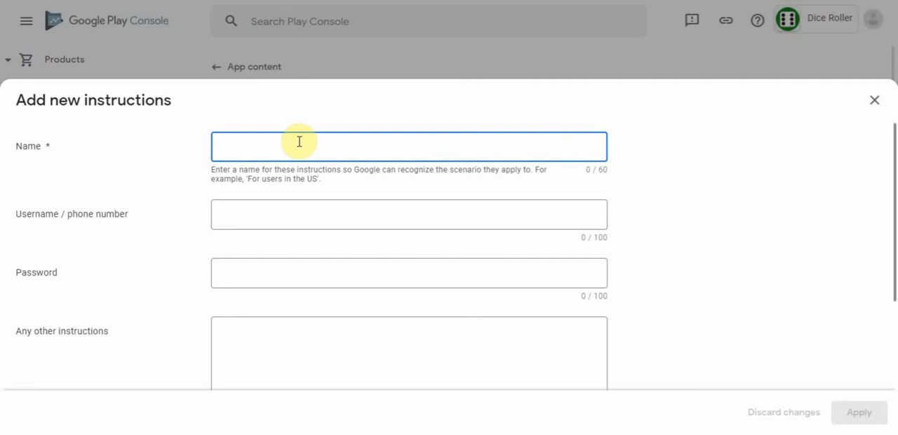
text(U)
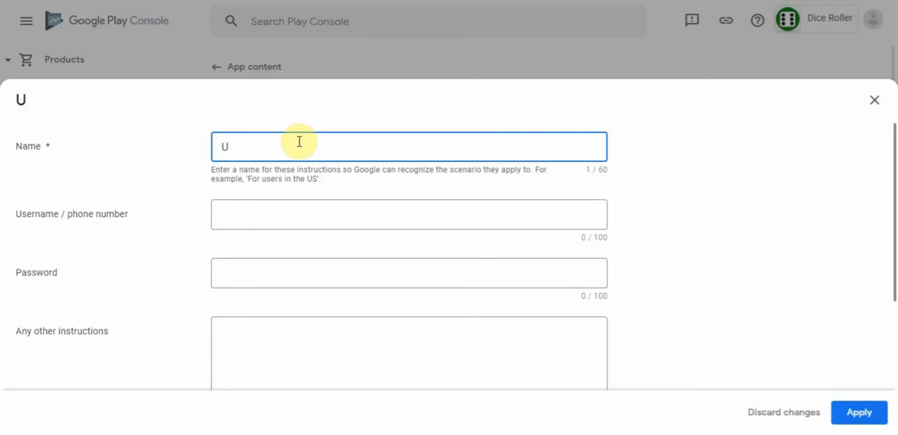
key(BackSpace)
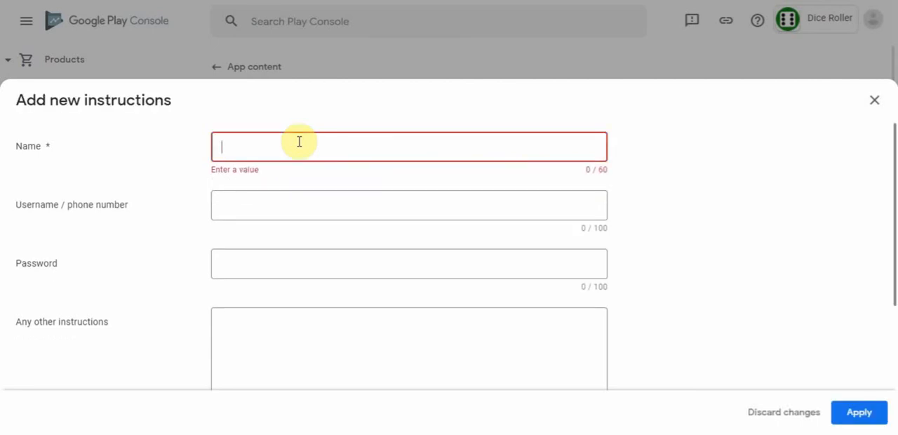
text(Dice c)
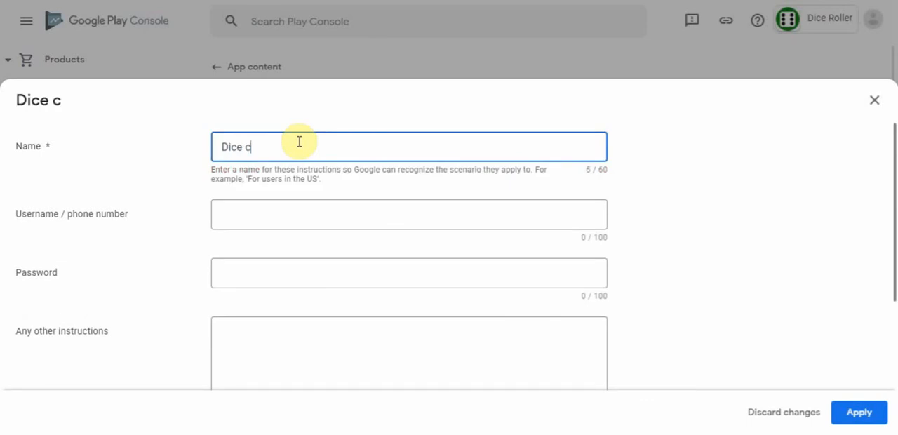
text(olor)
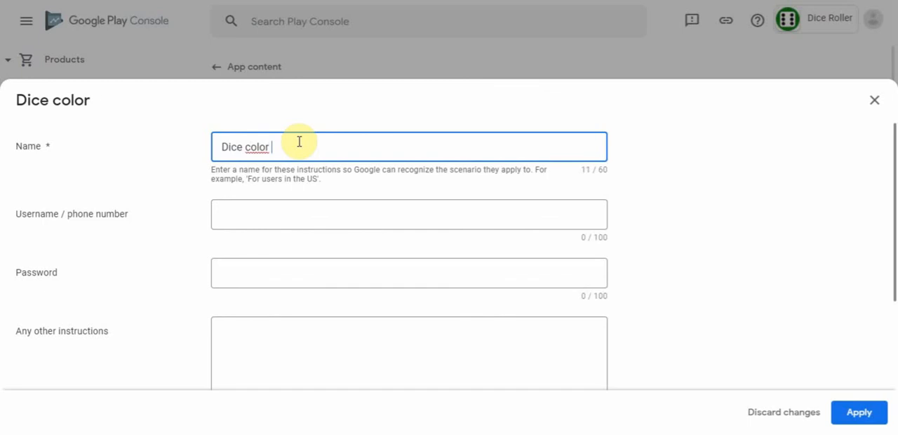
text(req)
key(BackSpace)
key(BackSpace)
key(BackSpace)
key(BackSpace)
text(s require )
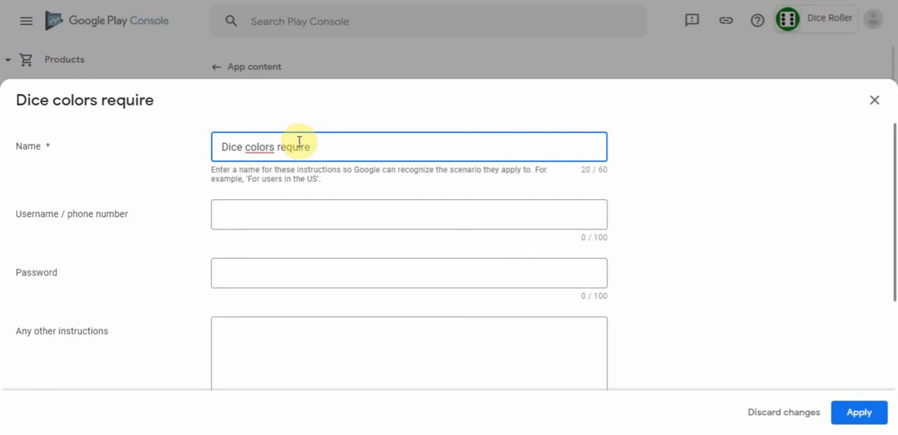
text(in app)
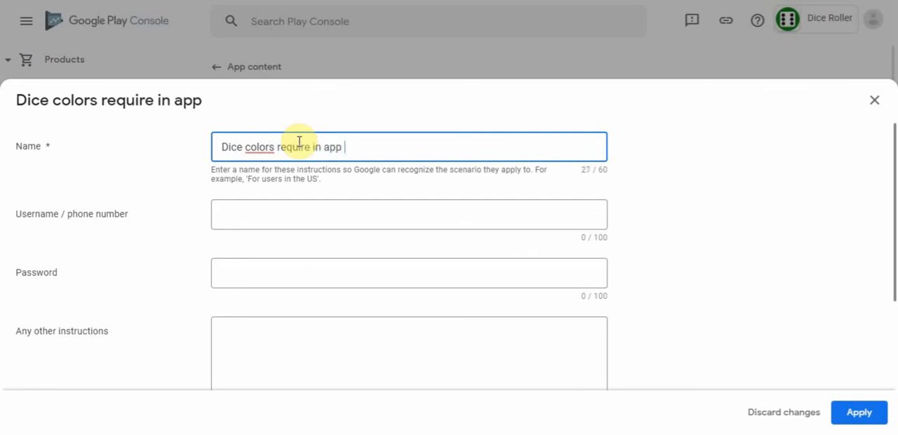
text( purchase)
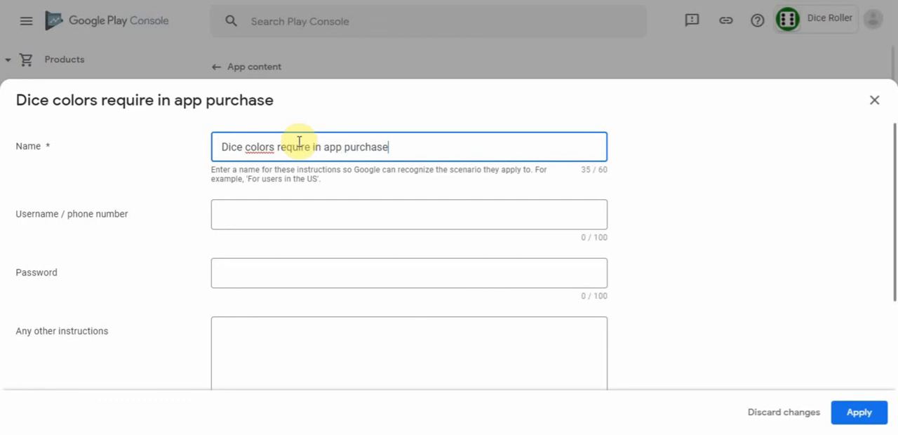
- Leave the username and password empty and begin the other instructions with "Click on the gray padlock"
click(233, 221)
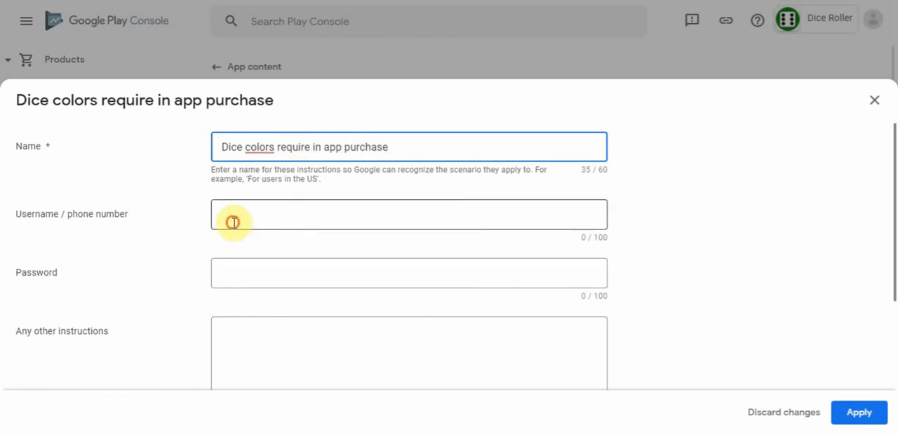
click(240, 331)
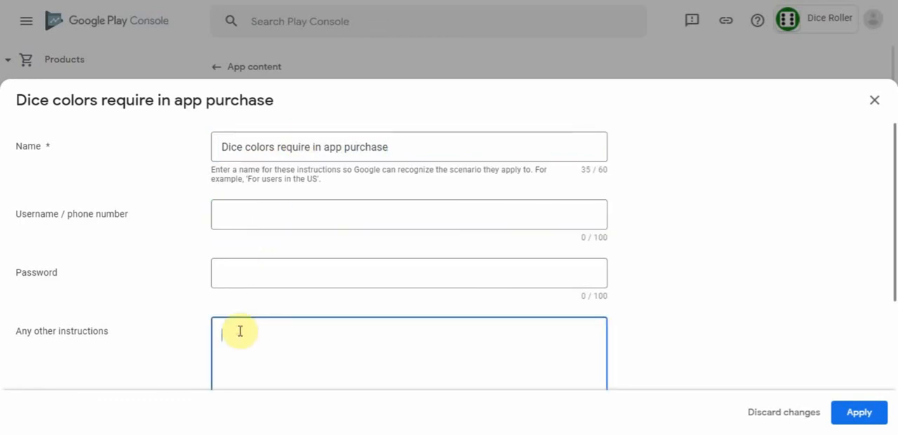
text(Click on the gray )
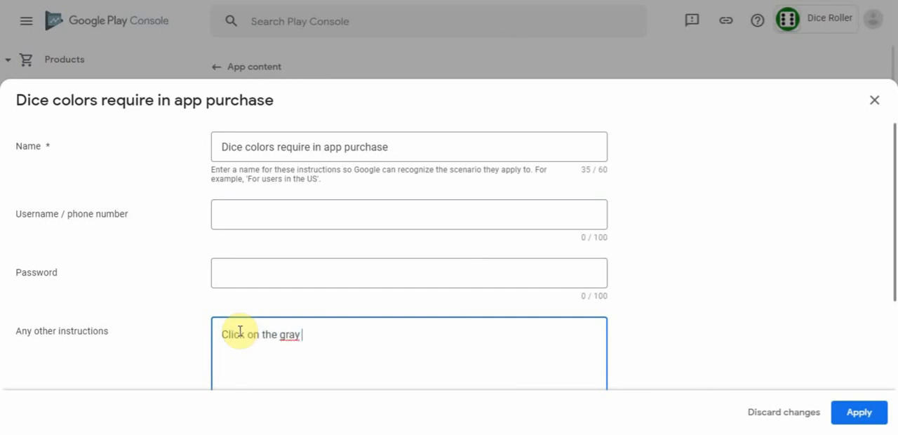
text(padlock)
drag(892, 217, 895, 236)
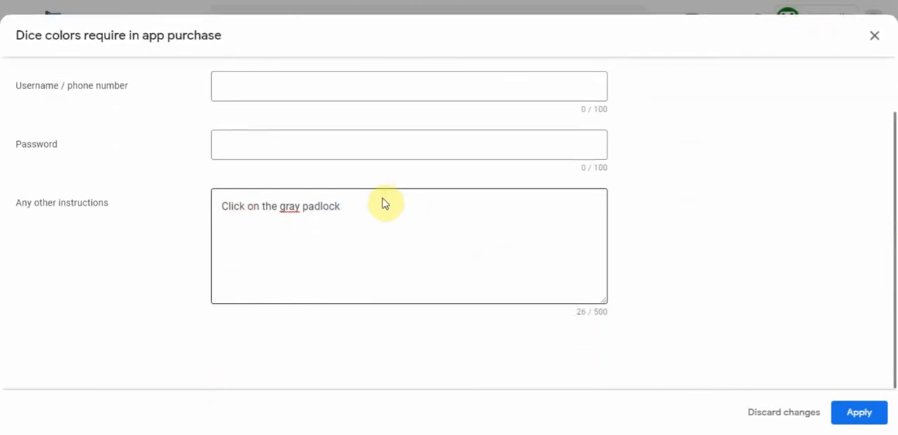
- Continue the other instructions after "padlock" with "and once a payment is made"
click(376, 205)
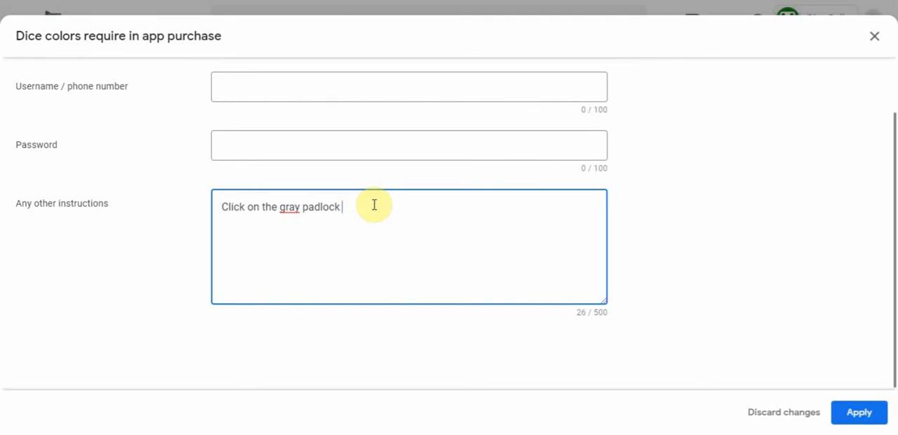
text(and it will brin)
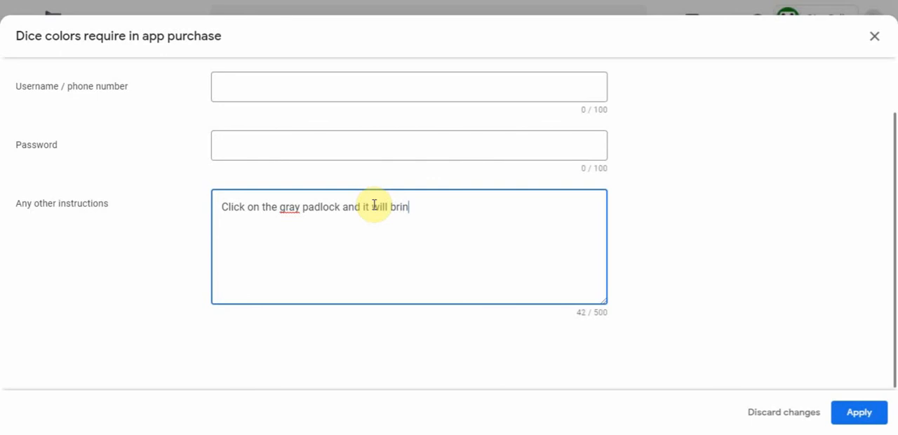
text(g a po)
key(BackSpace)
key(BackSpace)
key(BackSpace)
key(BackSpace)
key(BackSpace)
key(BackSpace)
key(BackSpace)
key(BackSpace)
key(BackSpace)
key(BackSpace)
key(BackSpace)
key(BackSpace)
key(BackSpace)
key(BackSpace)
text(once a payment is made)
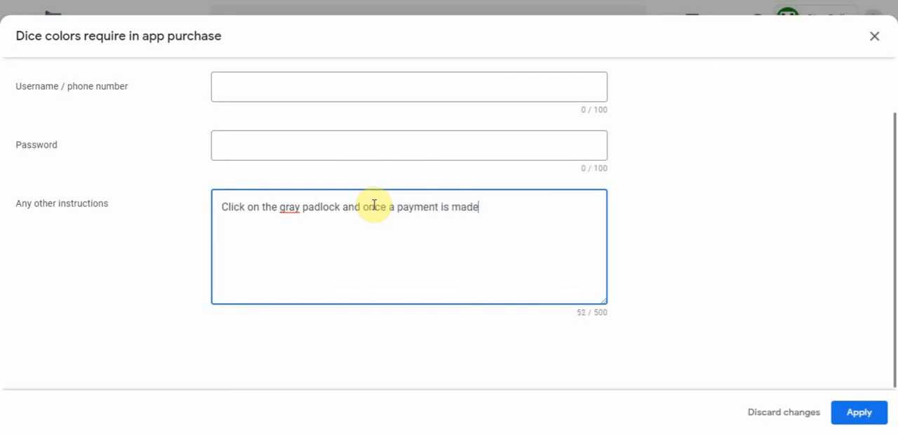
text(, you will be able )
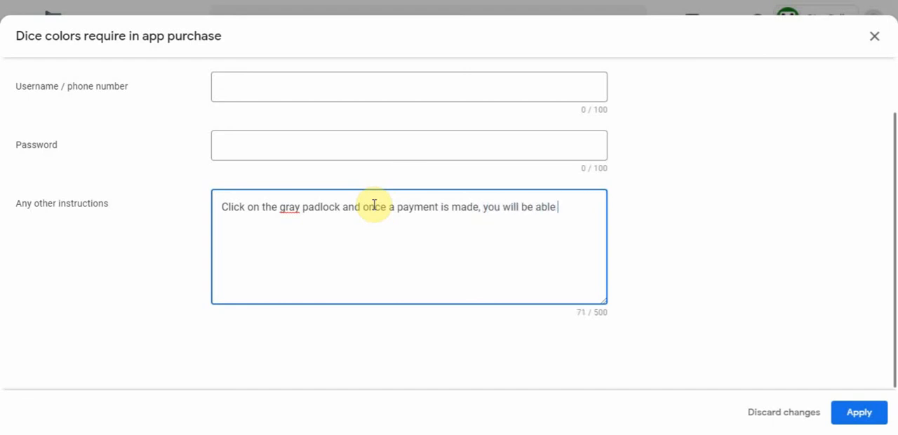
text(to access the dic)
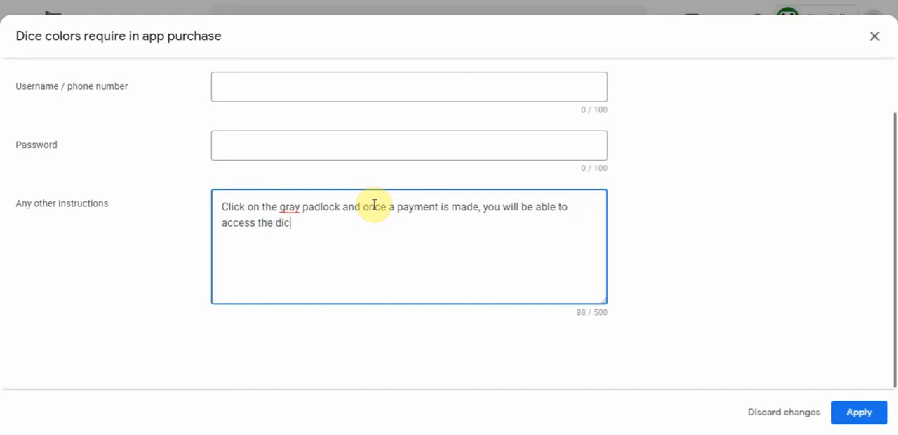
text(e color)
- Extend the instruction sentence with ", you will be able to access the dice color page"
text(me)
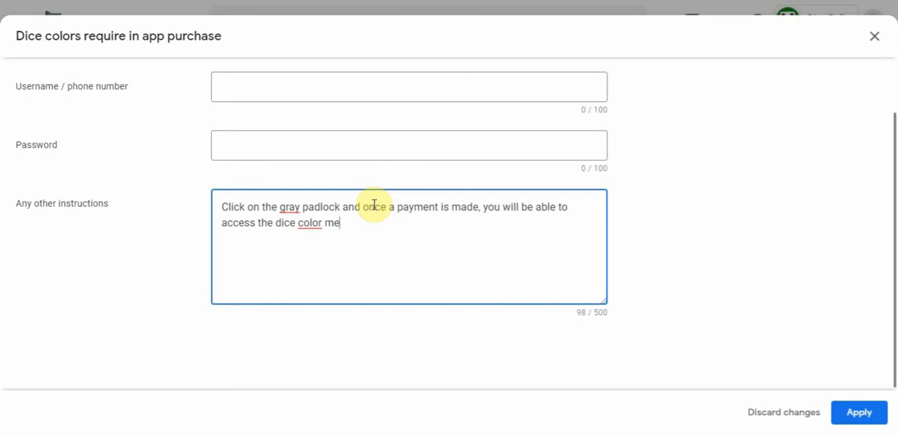
key(BackSpace)
key(BackSpace)
text(page where you can custom)
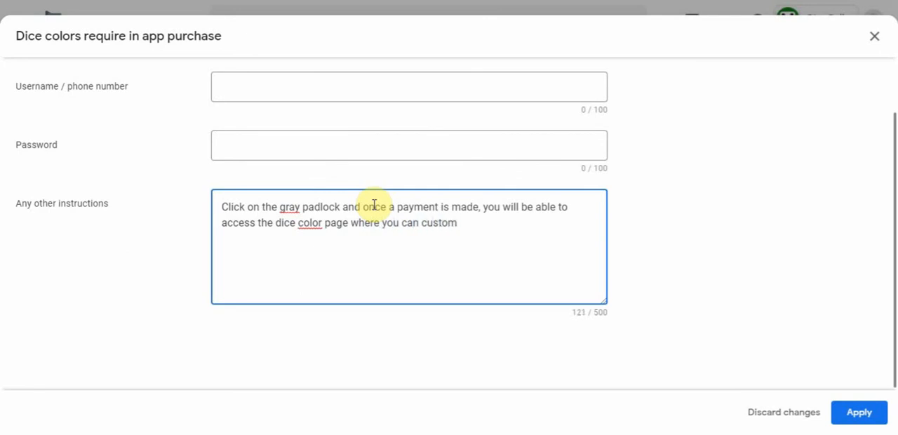
text(ize the dic)
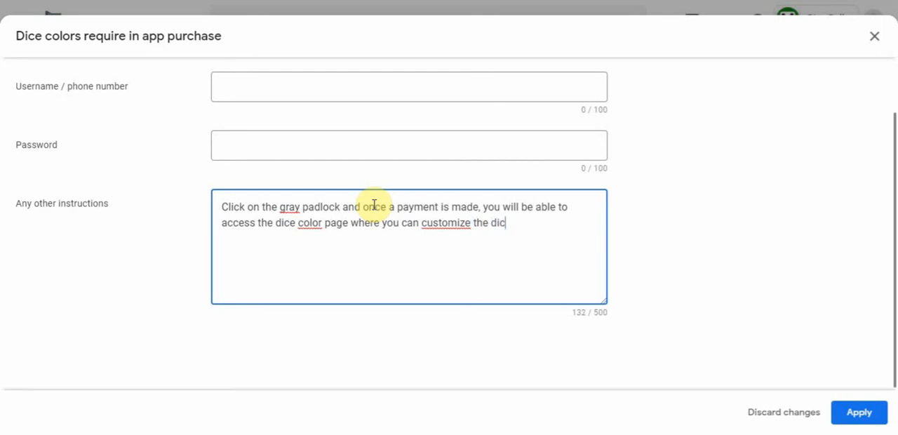
text(e face and pi)
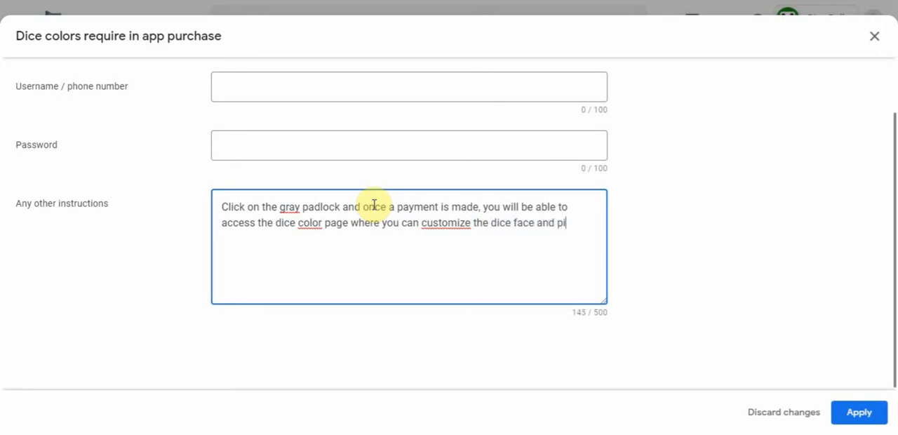
text(p colors. )
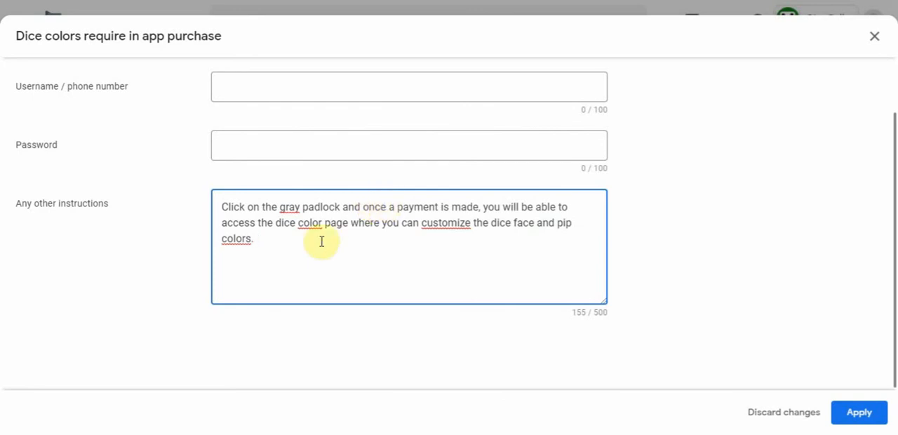
text(Please note that an)
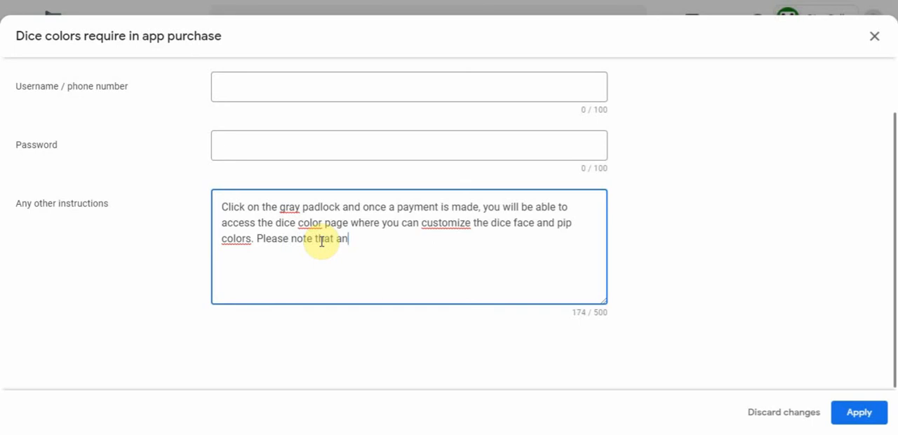
text( internet co)
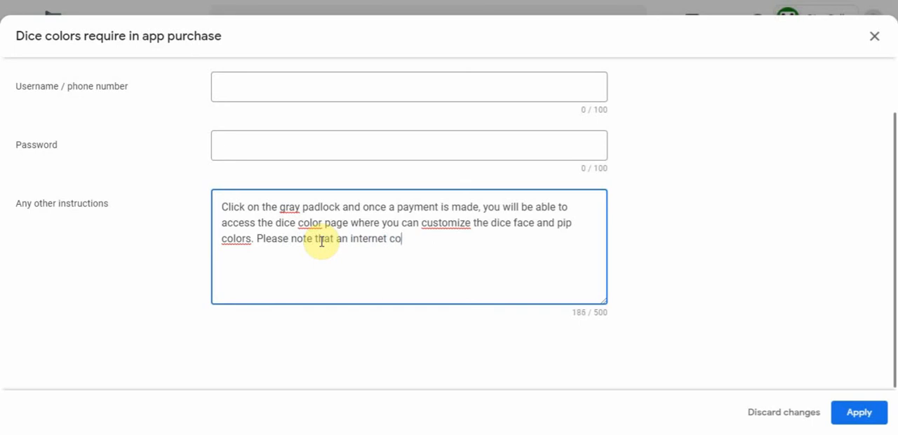
text(nnection is )
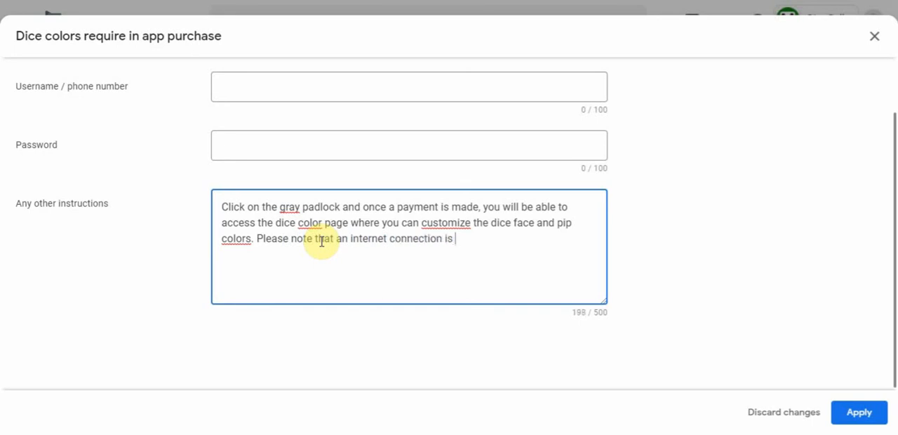
text(required.)
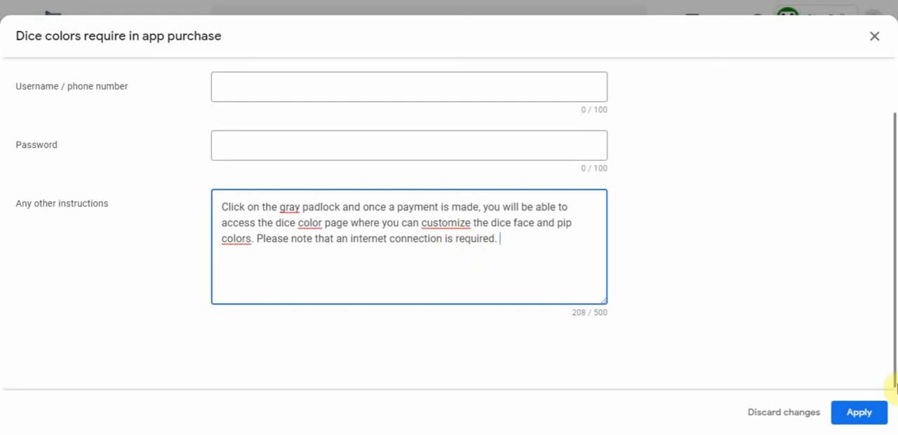
- Apply the "Dice colors require in app purchase" instructions and save the app access declaration
drag(892, 335, 894, 286)
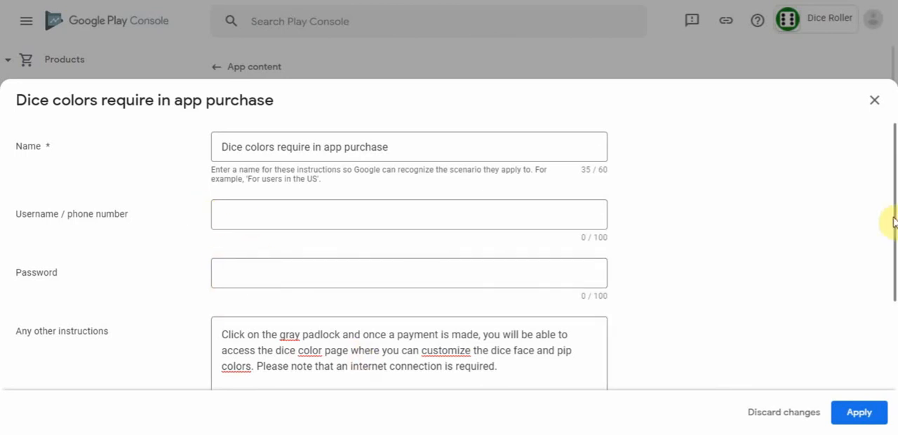
drag(894, 218, 891, 275)
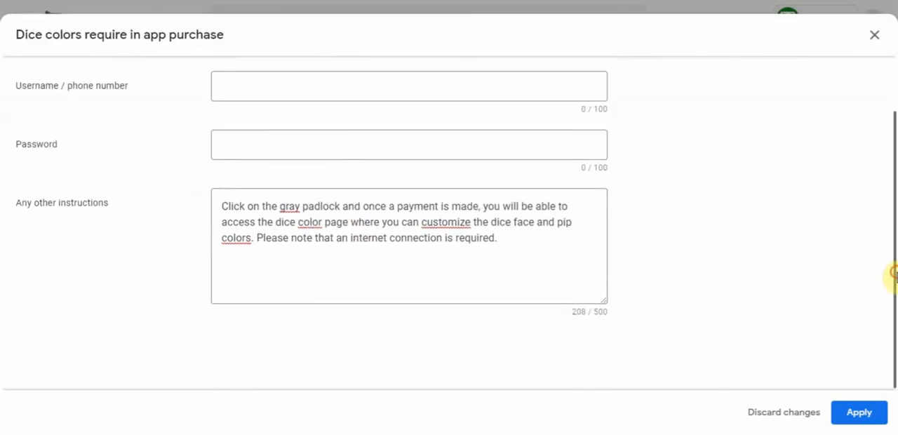
click(861, 414)
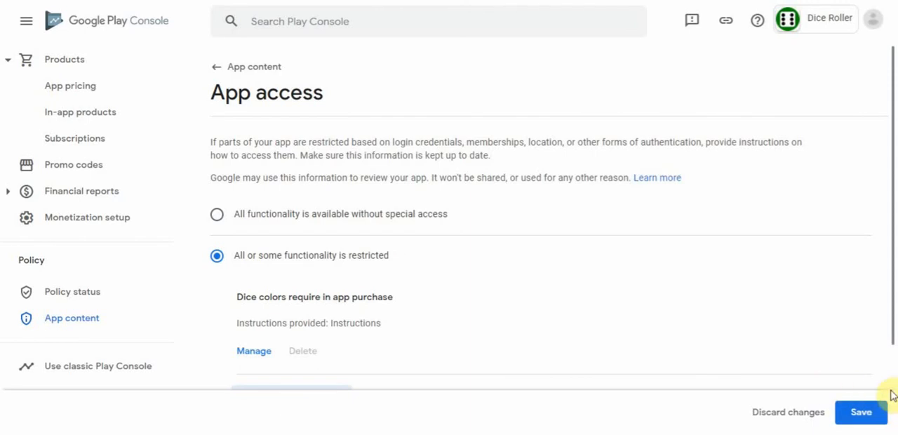
drag(891, 240, 895, 330)
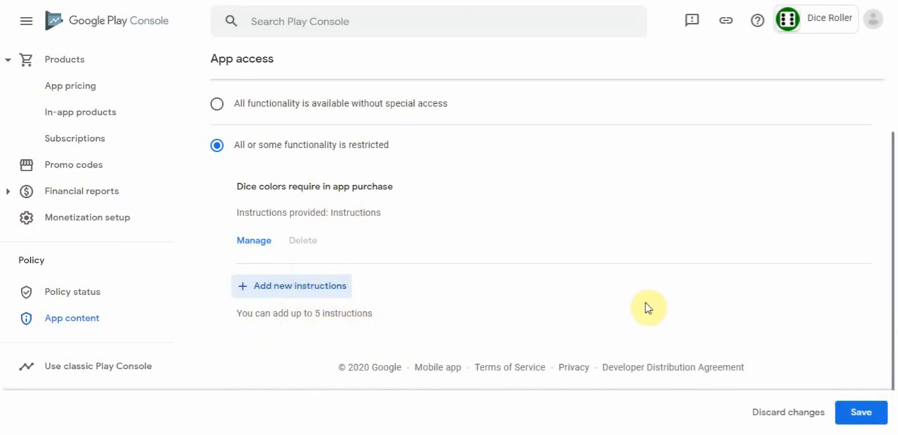
click(865, 417)
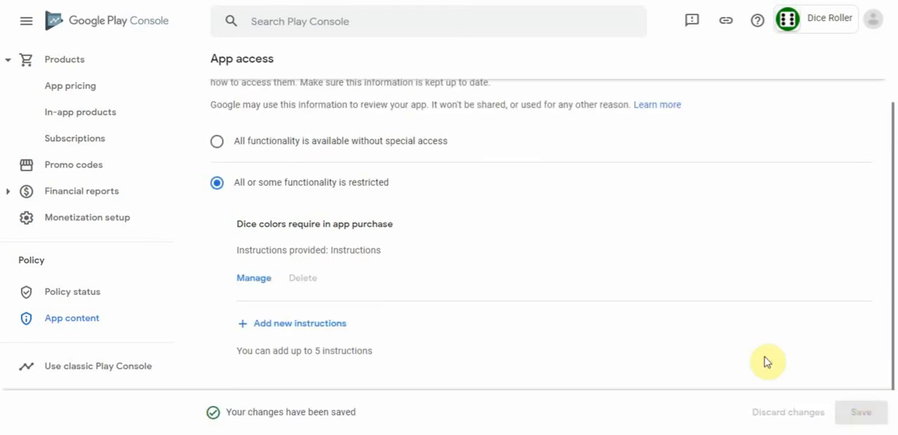
- Start the content ratings questionnaire from the app content page and enter the contact email address
click(76, 323)
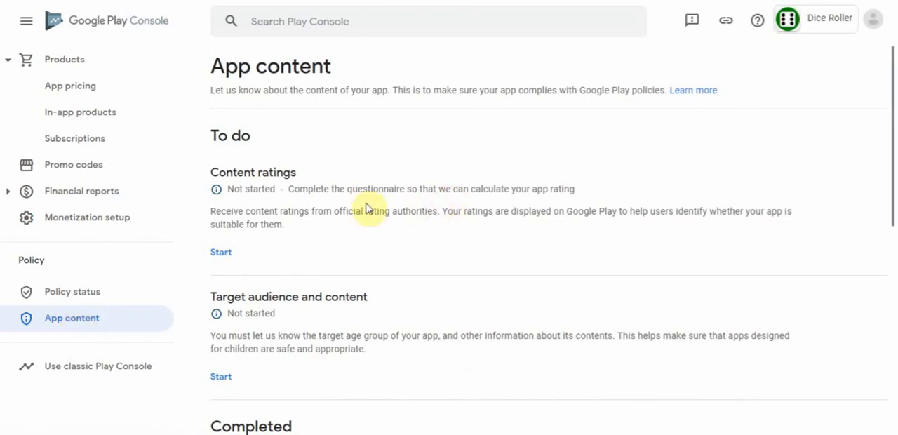
click(221, 253)
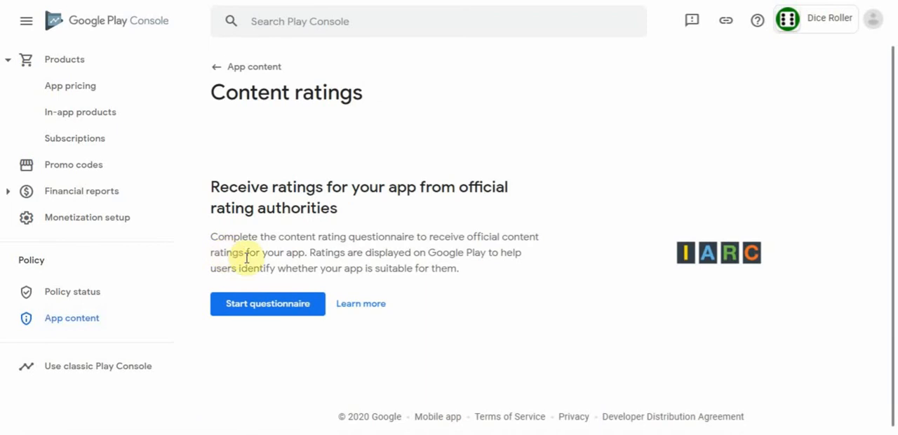
click(274, 308)
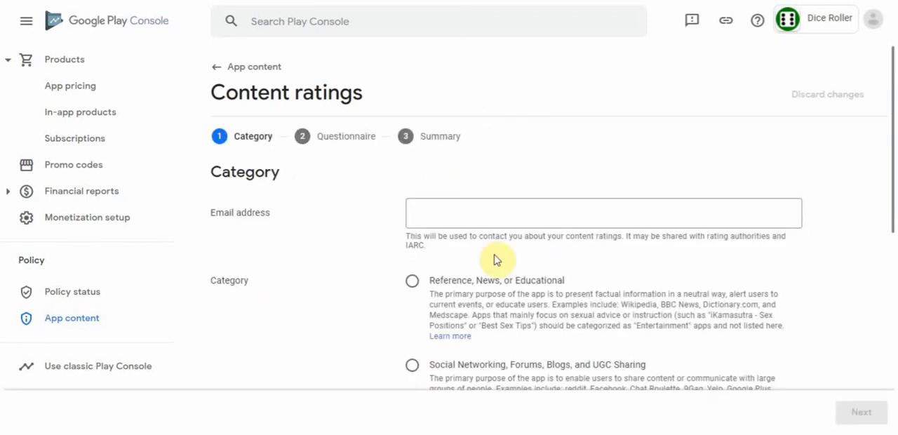
click(456, 216)
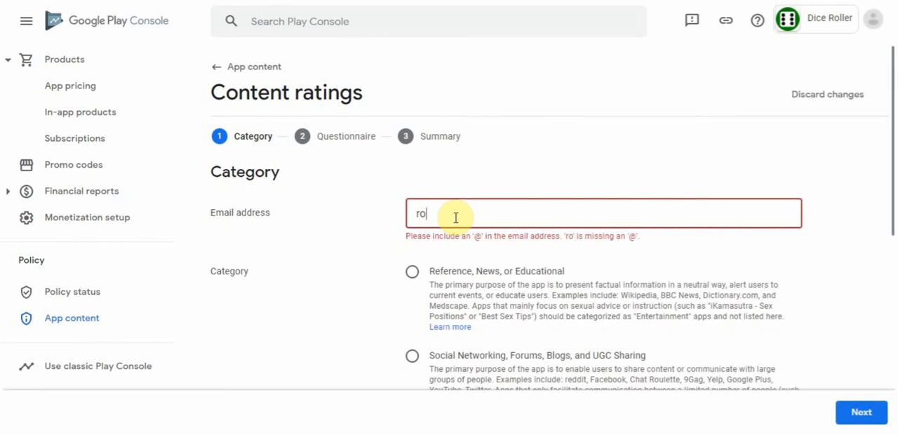
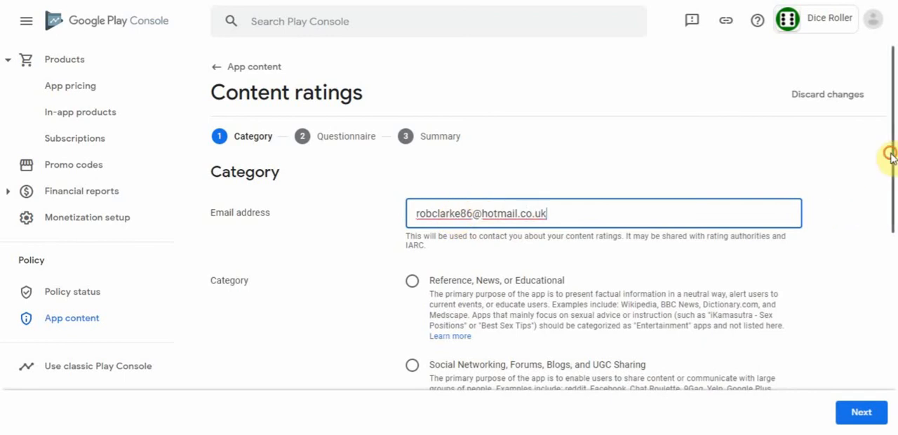
- Set the rating category to "Utility, Productivity, Communication, or Other" and continue to the questionnaire
drag(891, 157, 896, 223)
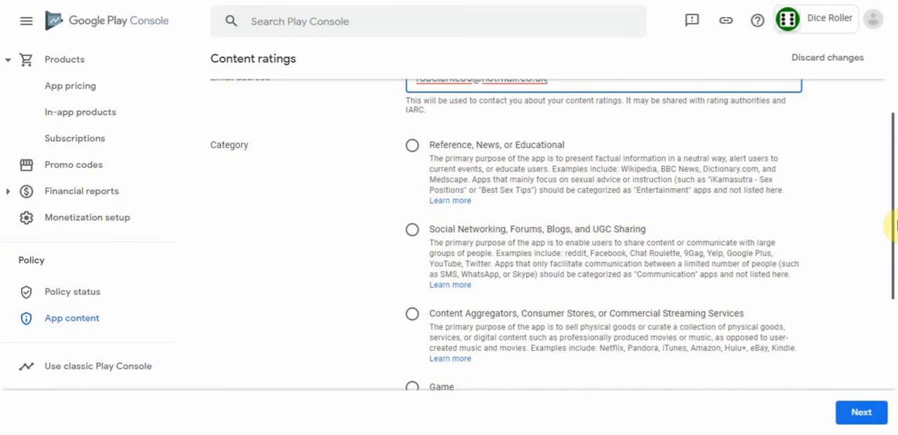
drag(896, 223, 896, 341)
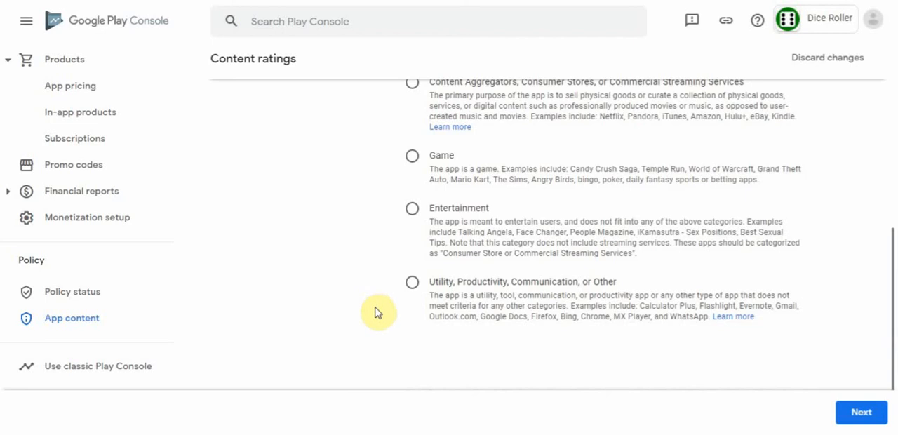
click(412, 284)
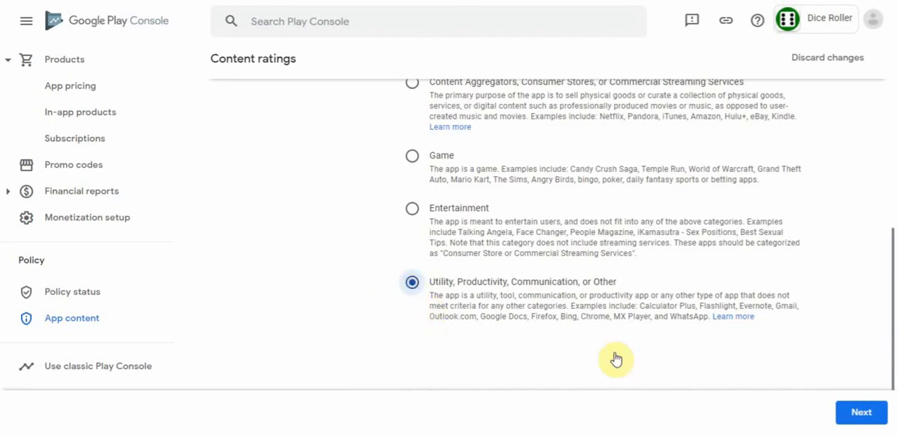
click(860, 414)
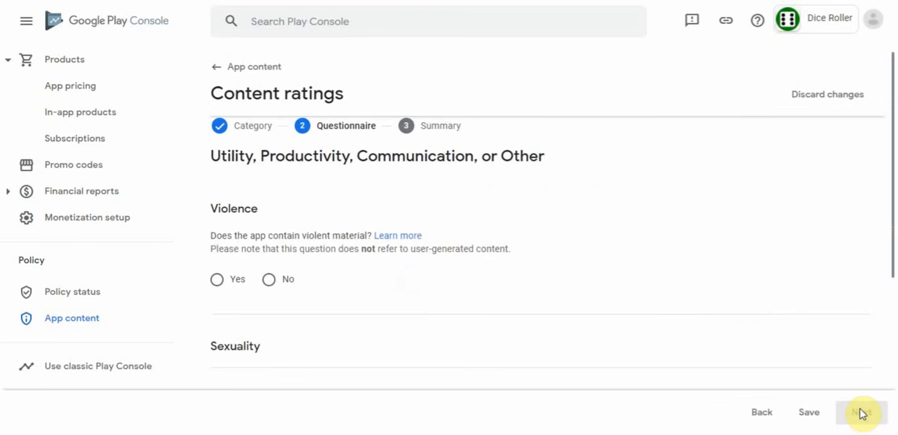
- Answer No to the violence, sexuality, language, controlled substance and age-restricted promotion questions
click(269, 280)
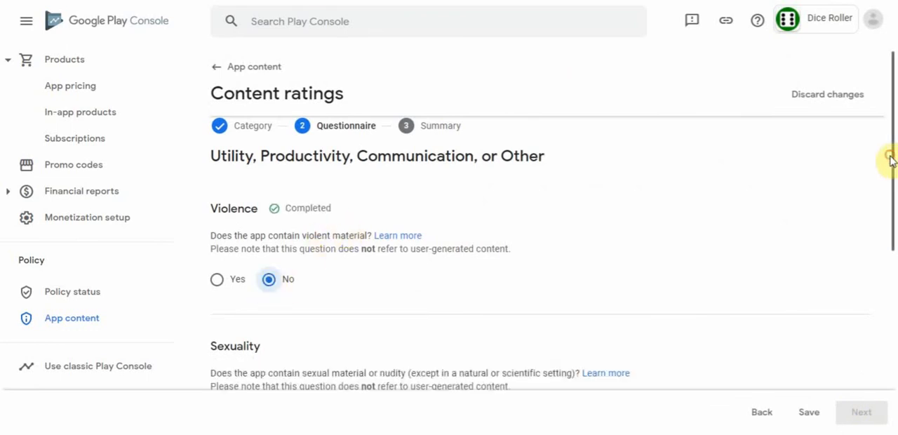
drag(889, 159, 890, 266)
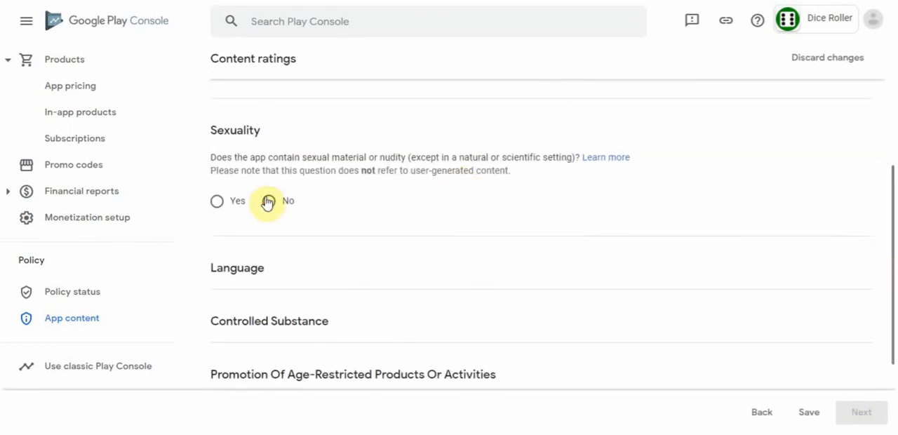
click(269, 201)
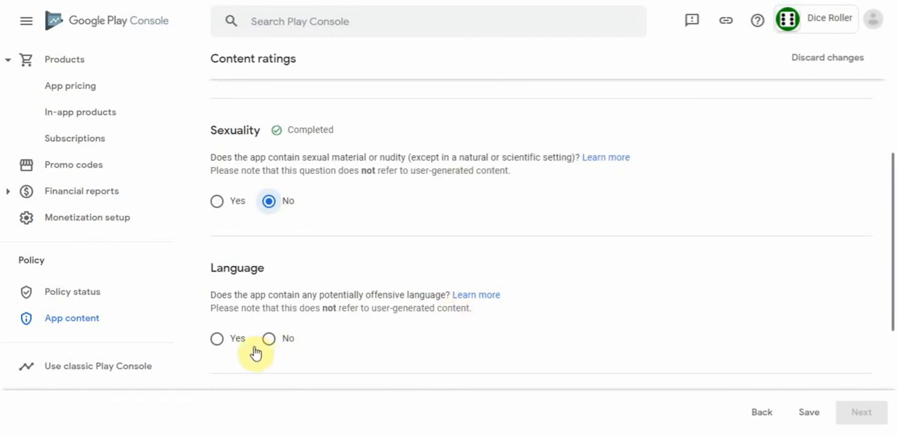
click(270, 340)
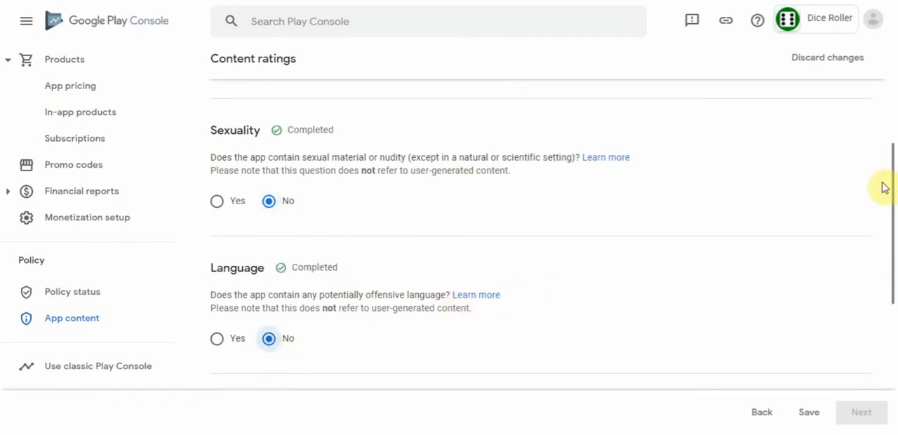
drag(888, 189, 892, 330)
click(268, 182)
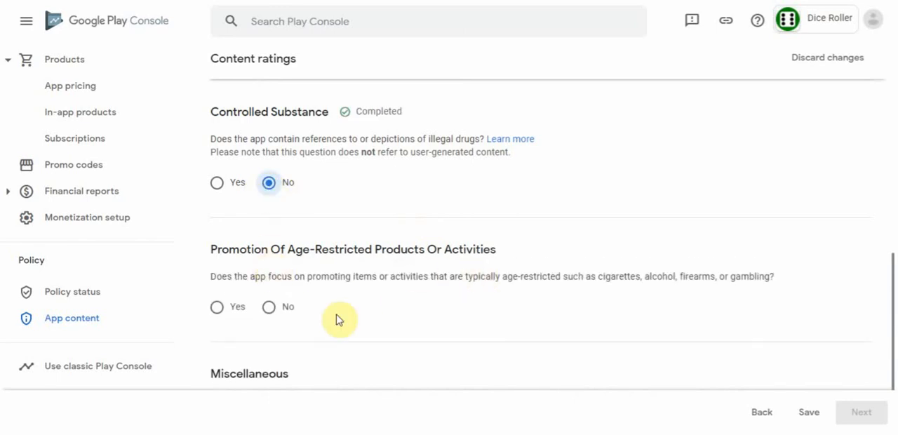
click(269, 307)
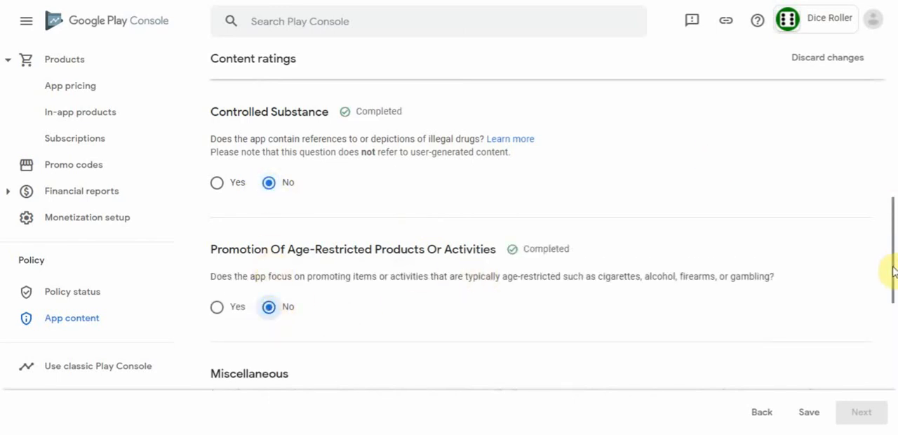
- Answer the miscellaneous questions with Yes for digital goods purchases and No for user interaction, location sharing, Nazi symbols and web browser or search engine
drag(893, 272, 894, 355)
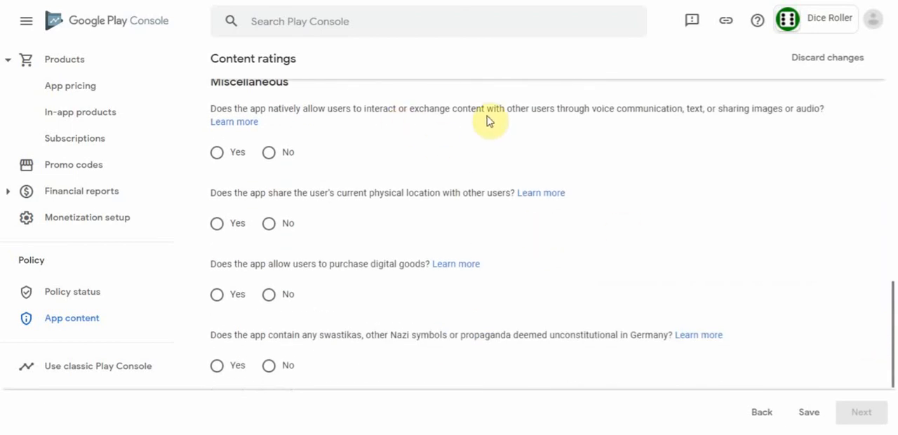
click(269, 157)
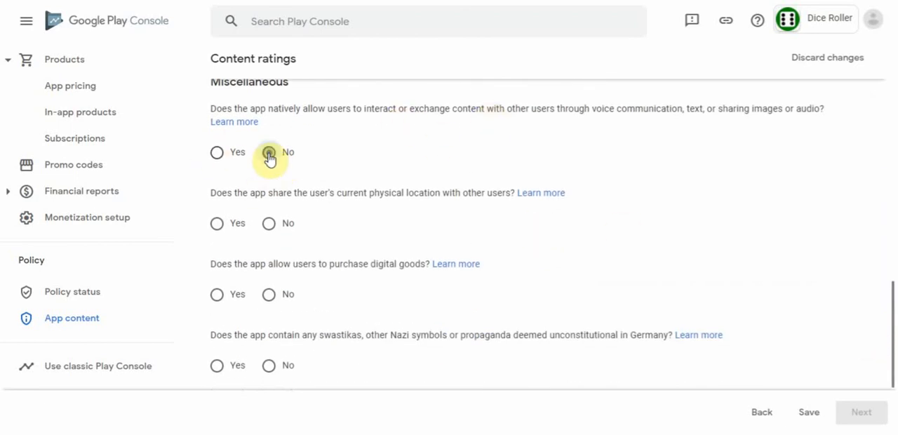
click(268, 232)
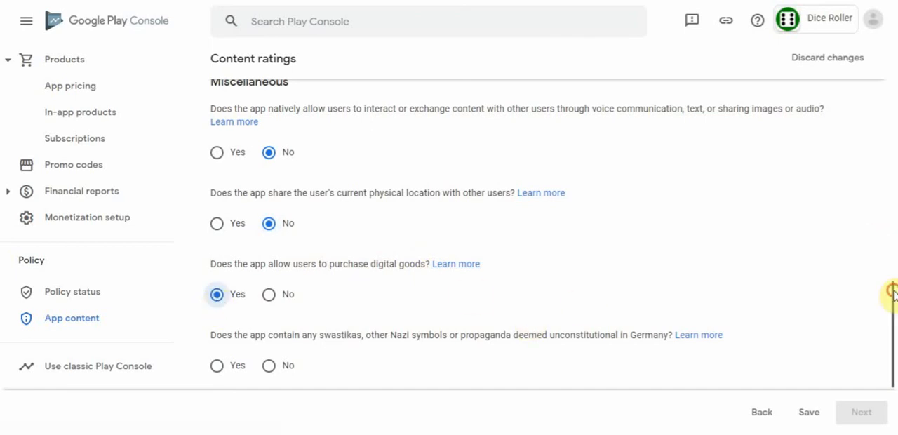
drag(891, 293, 892, 327)
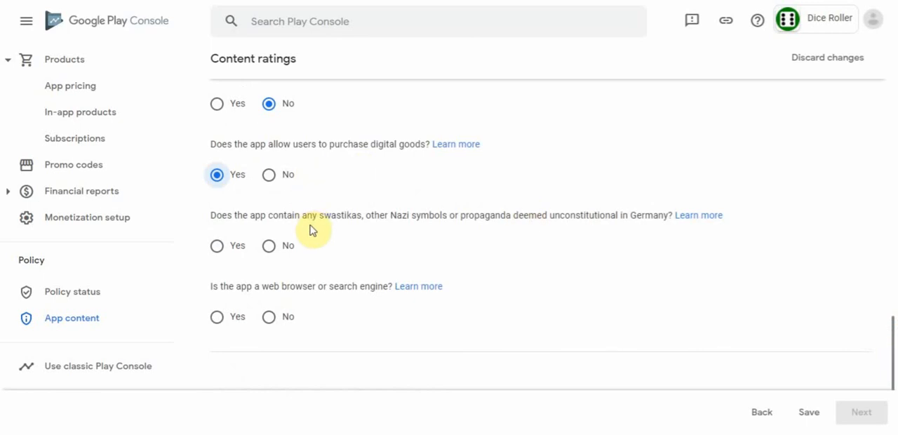
click(269, 247)
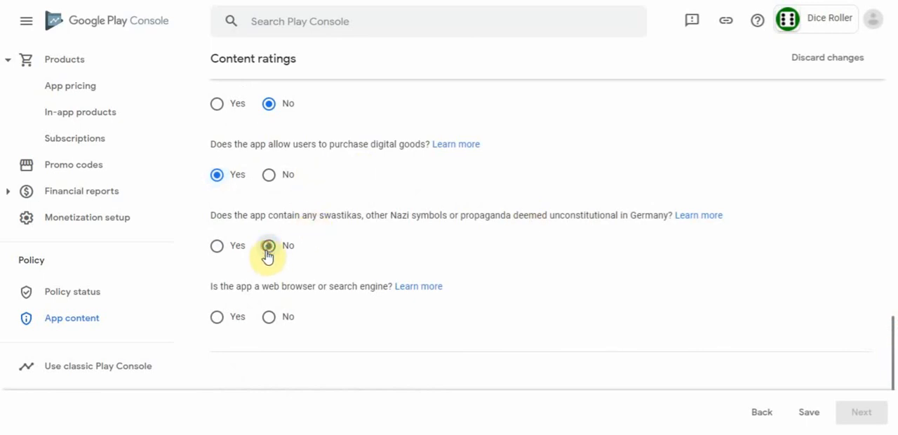
click(269, 318)
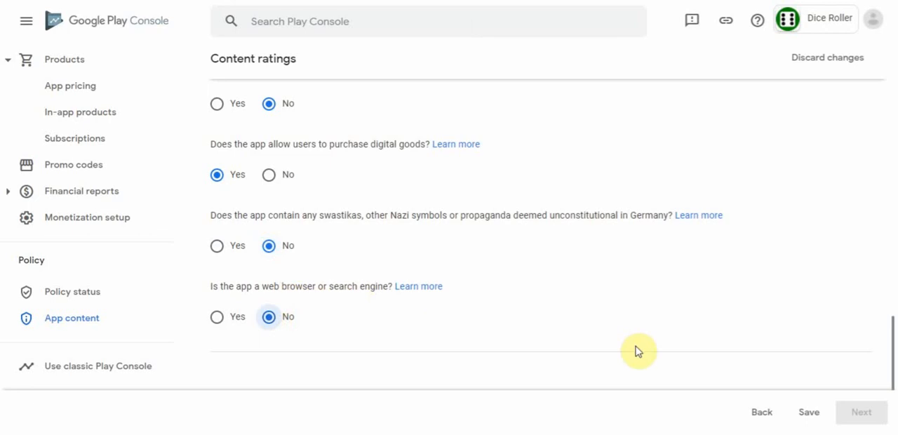
- Save the questionnaire answers and continue to the summary to review the regional ratings
click(810, 414)
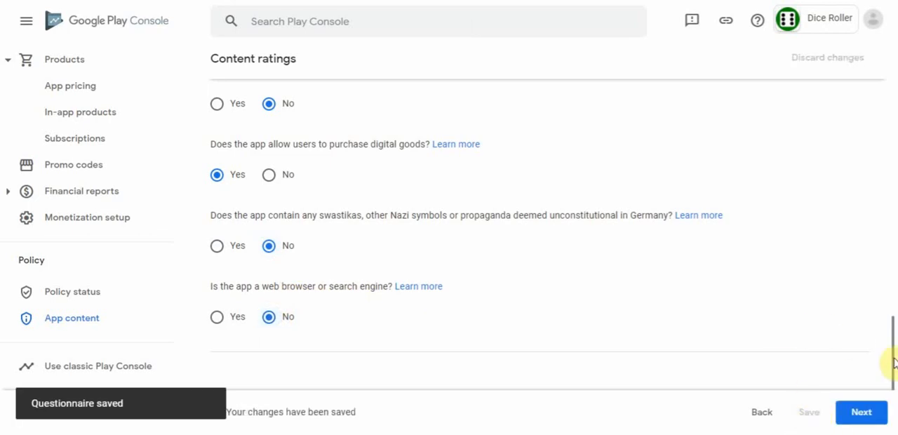
click(864, 415)
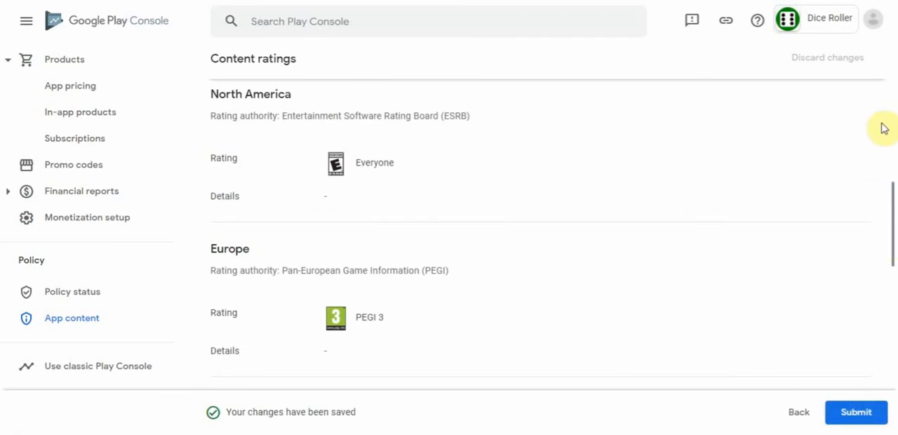
drag(893, 191, 889, 222)
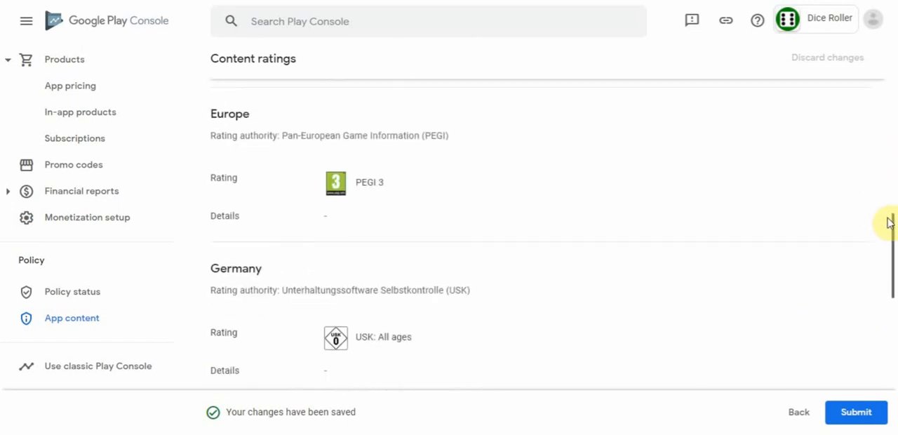
- Submit the completed content rating questionnaire for the app
click(857, 415)
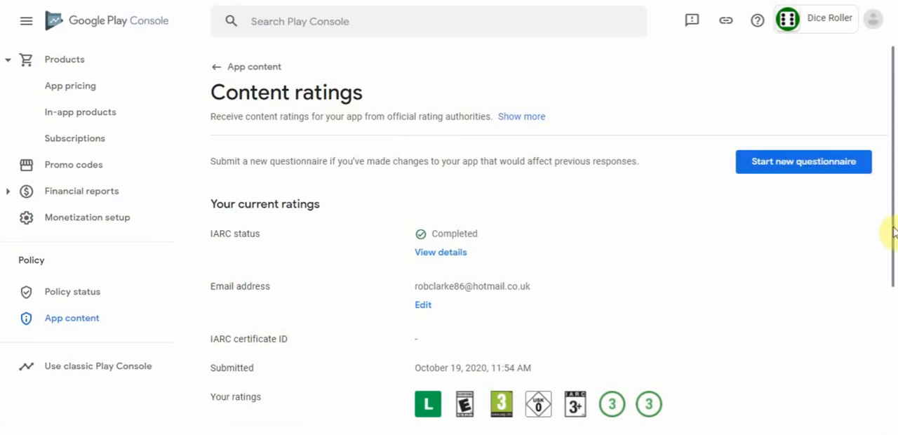
drag(891, 228, 878, 214)
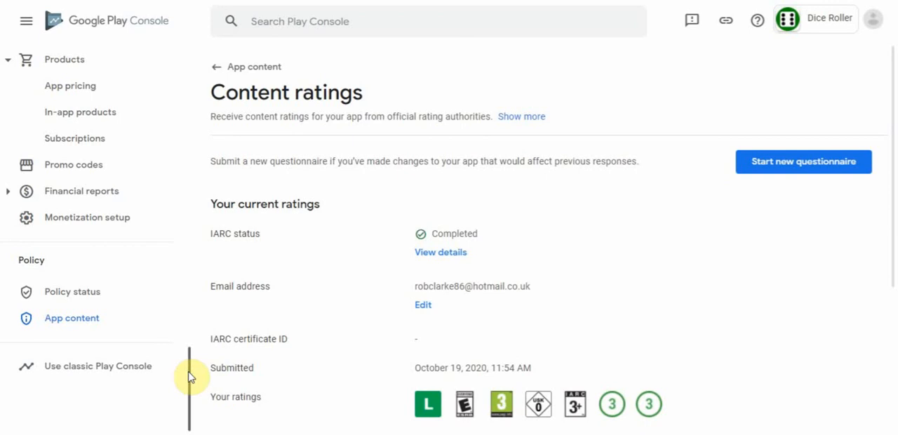
- Open the draft production release 1000000 (1.0.0.0), go on to its review and expand the error details
drag(189, 377, 188, 72)
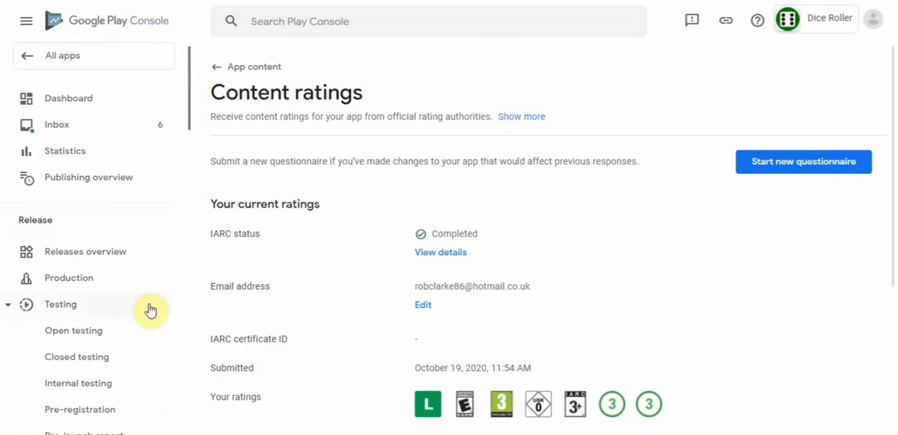
click(81, 282)
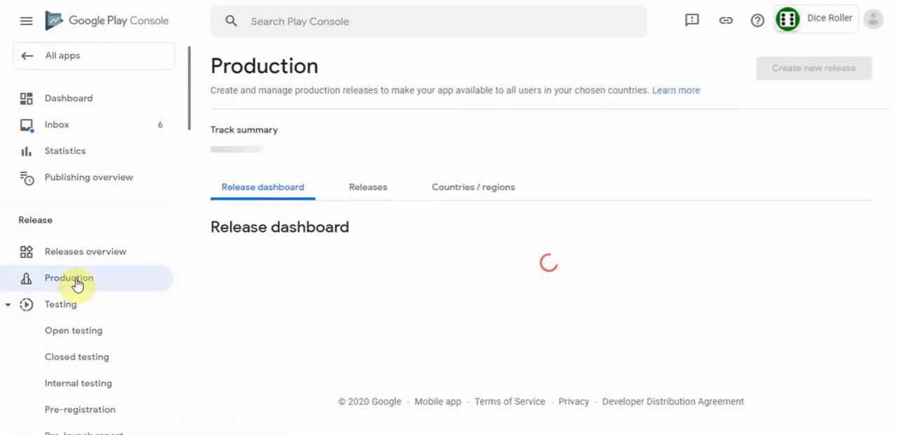
click(372, 200)
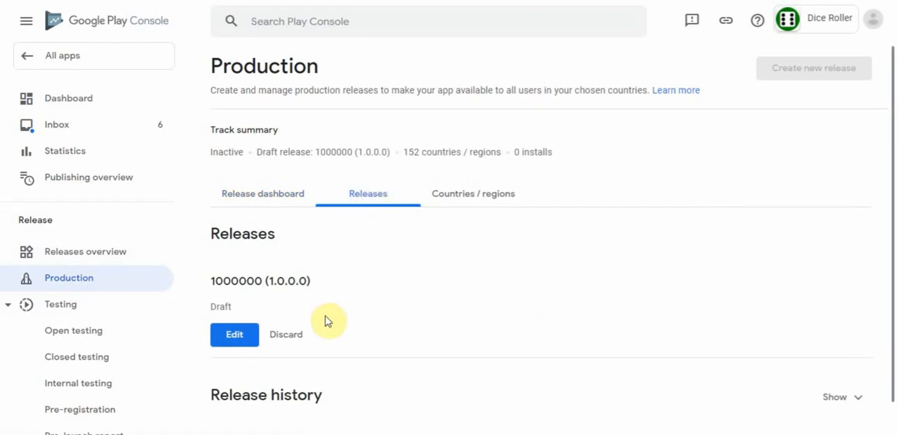
click(229, 337)
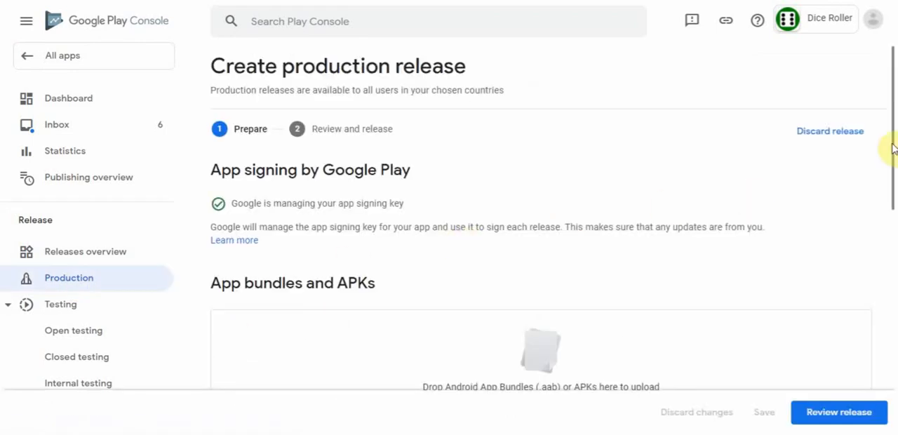
drag(891, 143, 892, 178)
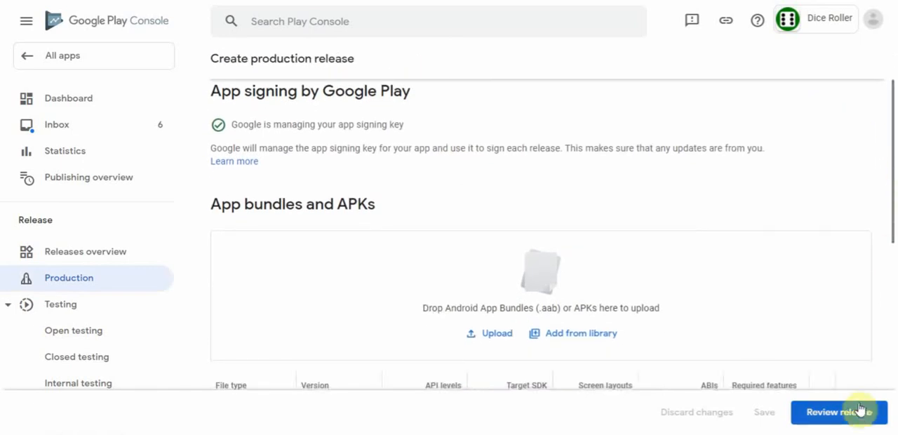
click(837, 414)
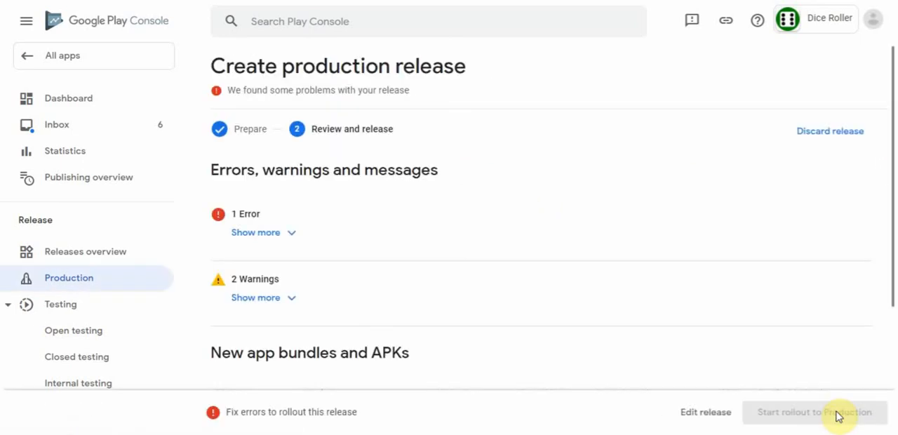
click(292, 233)
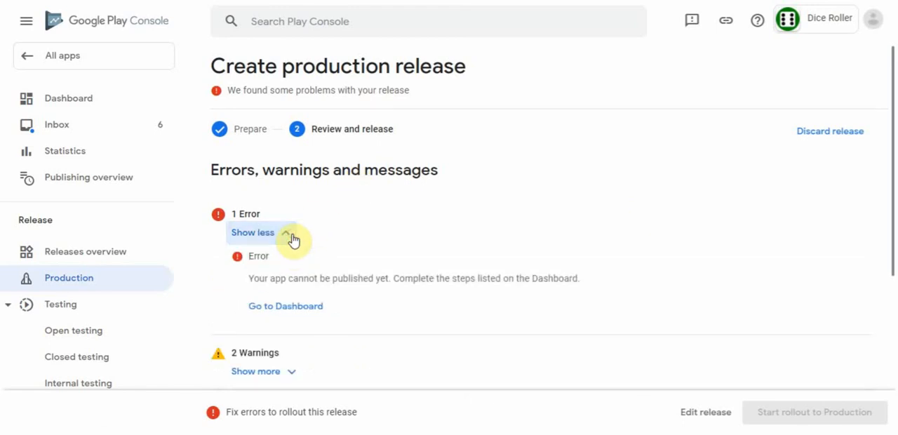
- Go to the dashboard from the release error and open the outstanding Target audience task in the first steps
click(290, 309)
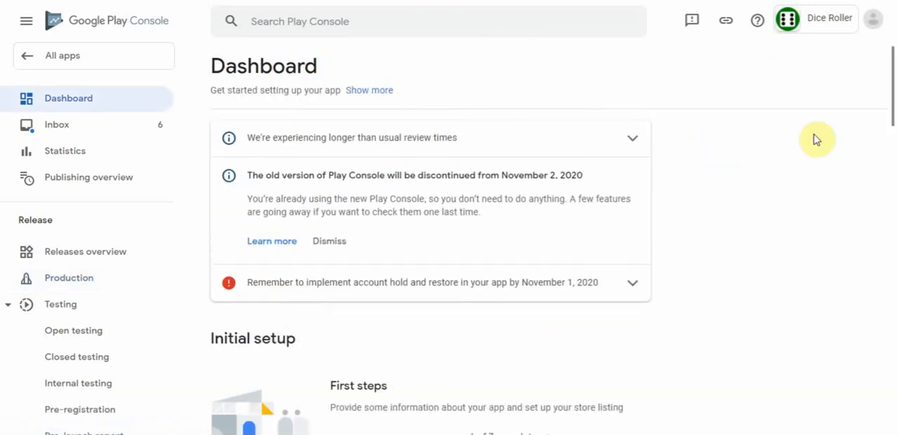
drag(891, 81, 894, 148)
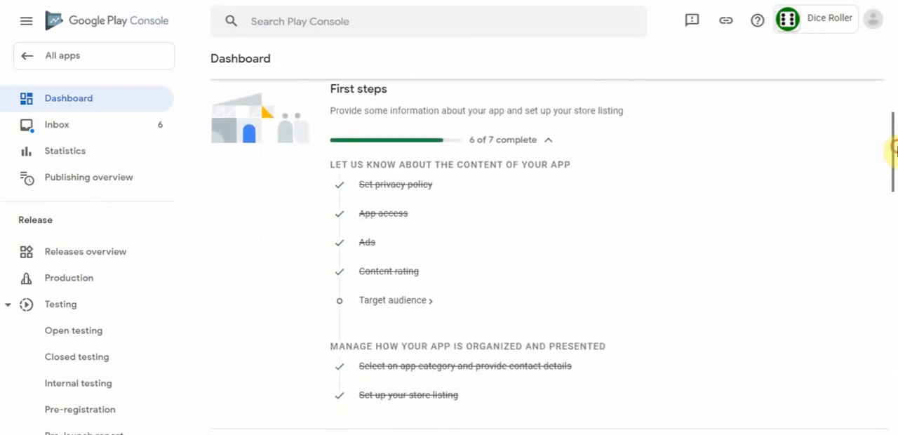
click(395, 302)
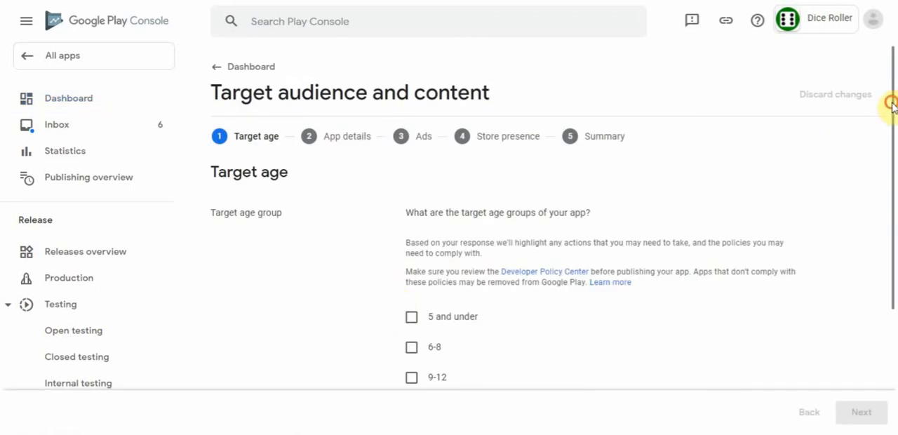
- Select every target age group from 5 and under to 18 and over, continue and accept the declaration about children under 13
drag(891, 103, 895, 185)
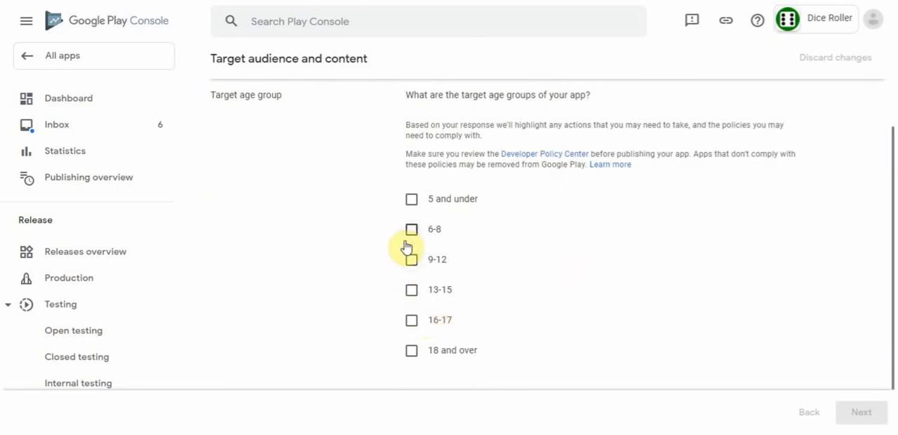
click(413, 201)
click(412, 231)
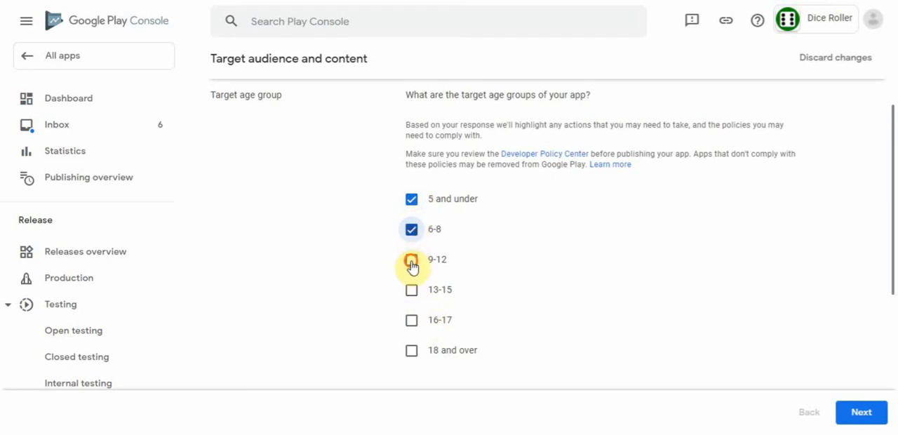
click(412, 261)
click(411, 290)
click(411, 320)
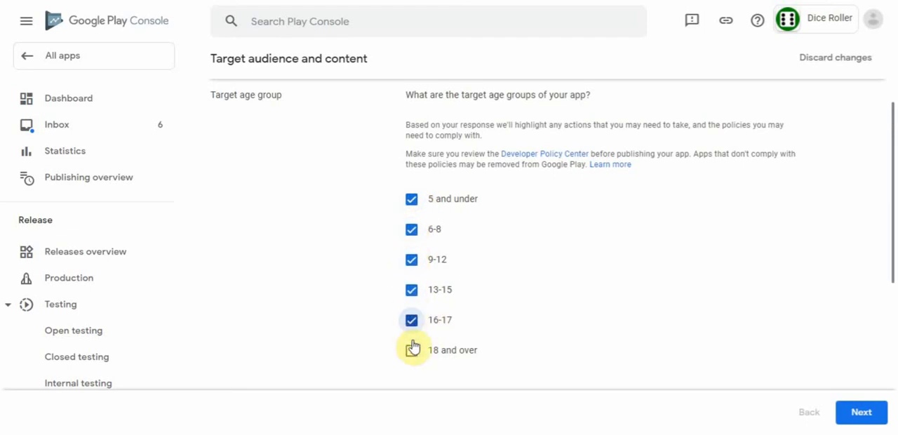
click(412, 350)
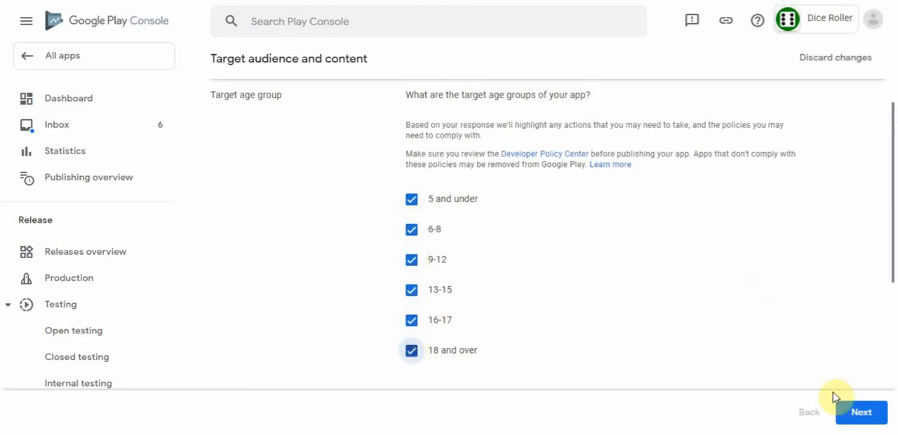
click(860, 414)
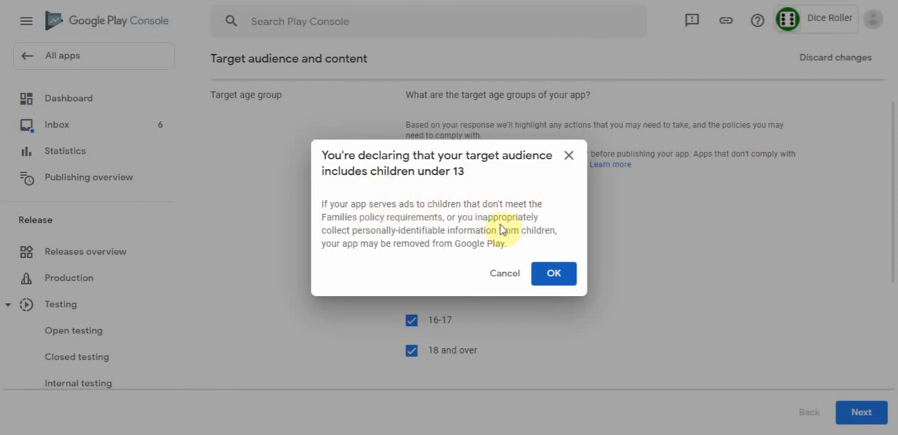
click(555, 273)
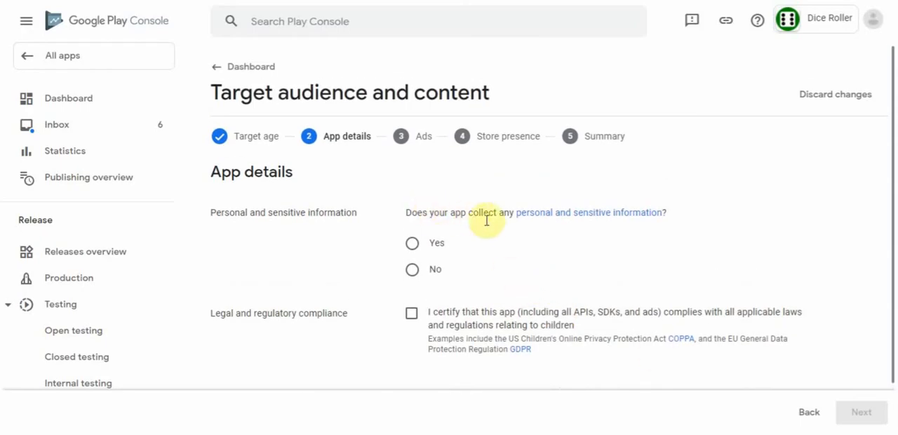
- Answer No to collecting personal and sensitive information, certify compliance with laws relating to children, and continue past the Ads section to Store presence
click(412, 271)
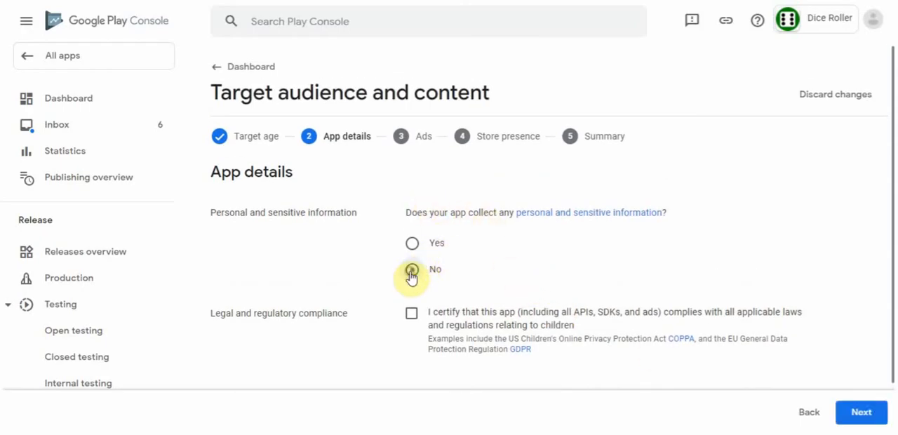
click(412, 316)
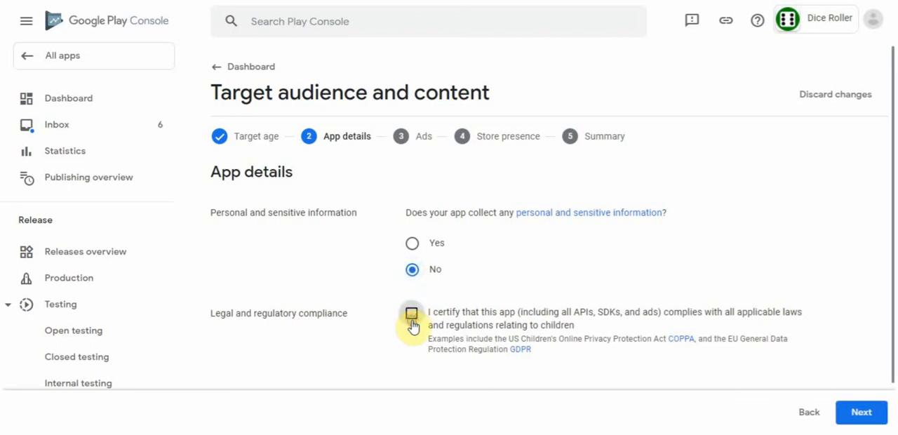
drag(890, 220, 891, 294)
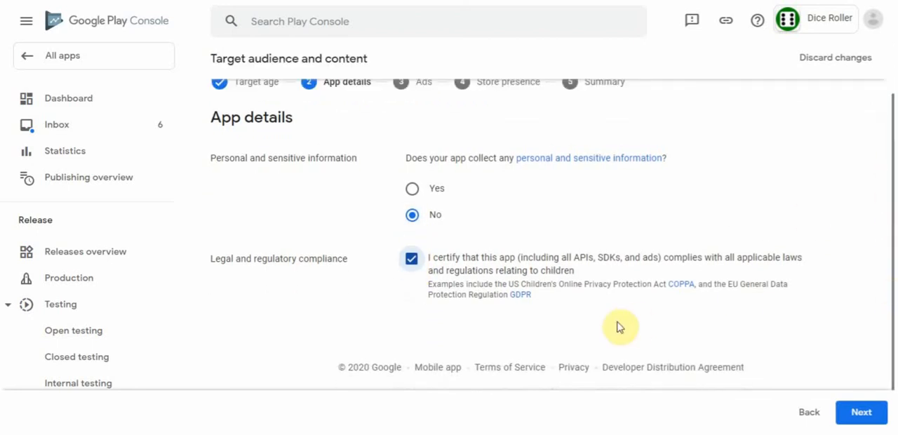
click(863, 412)
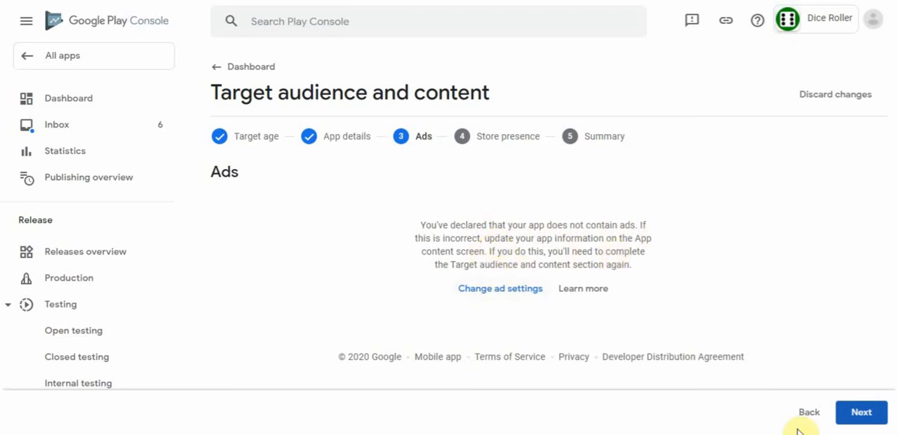
click(863, 414)
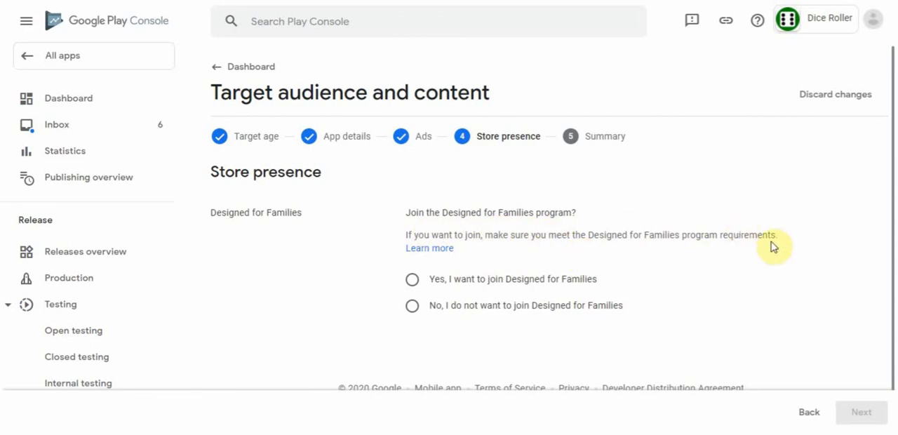
- Decline to join the Designed for Families program, continue to the summary and save the target audience declaration
click(413, 306)
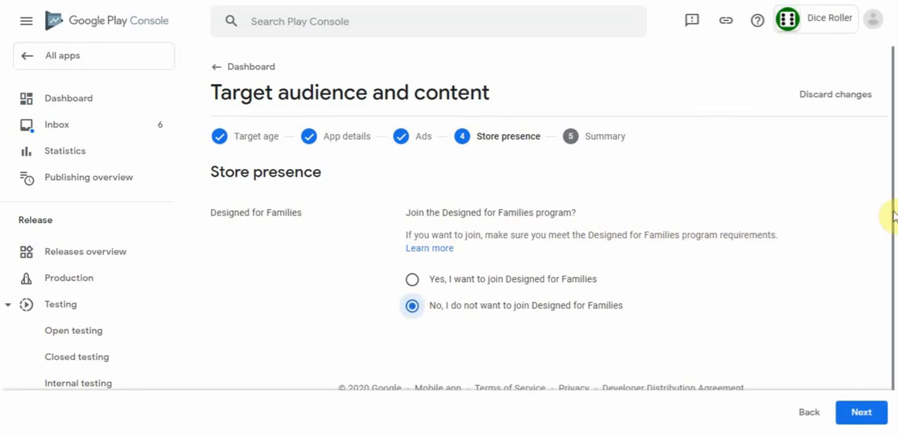
drag(893, 210, 882, 301)
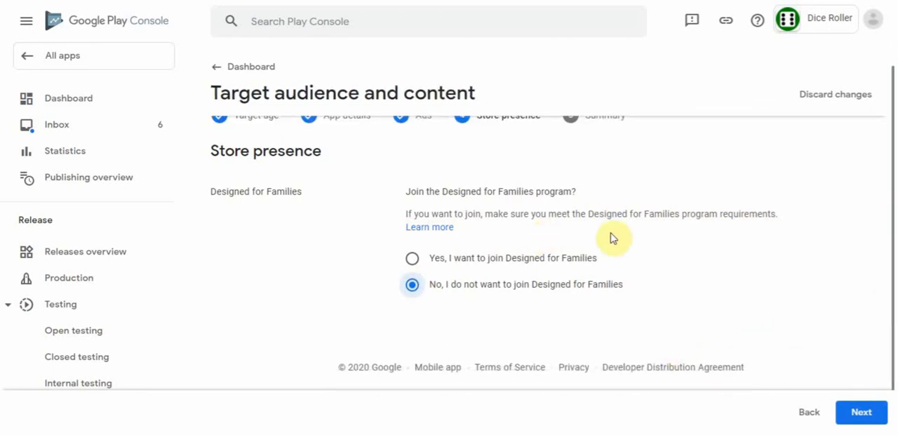
click(863, 414)
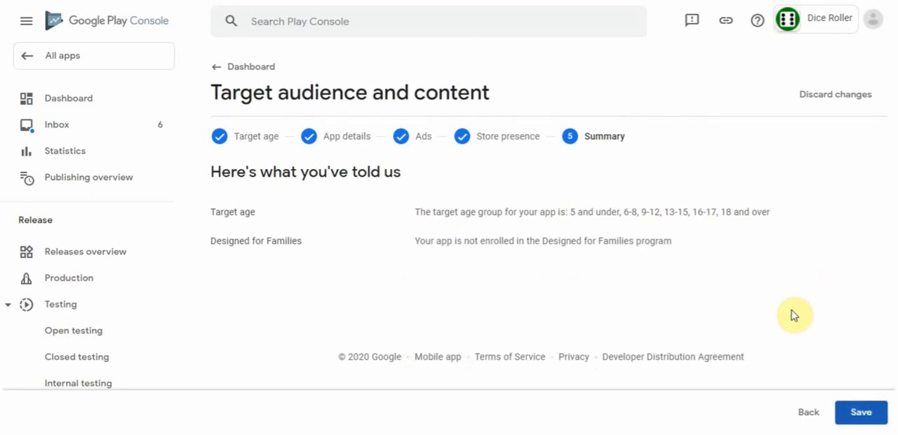
click(862, 418)
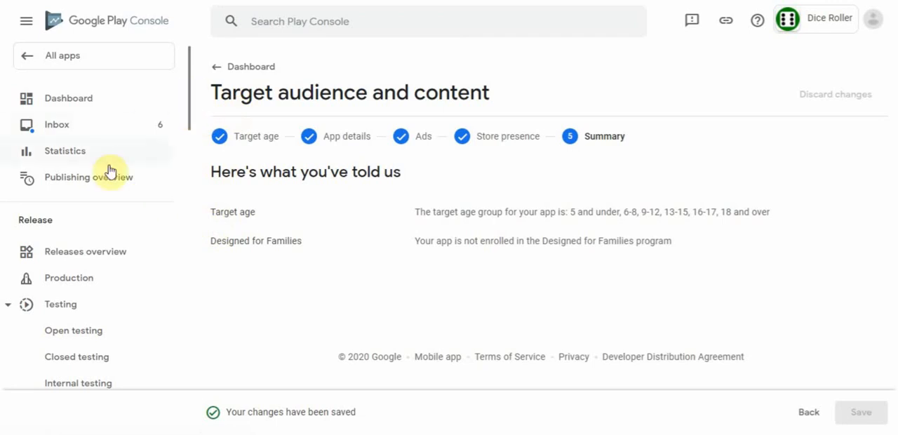
- Reopen the draft production release 1000000 (1.0.0.0) and proceed to its review and release stage
click(72, 280)
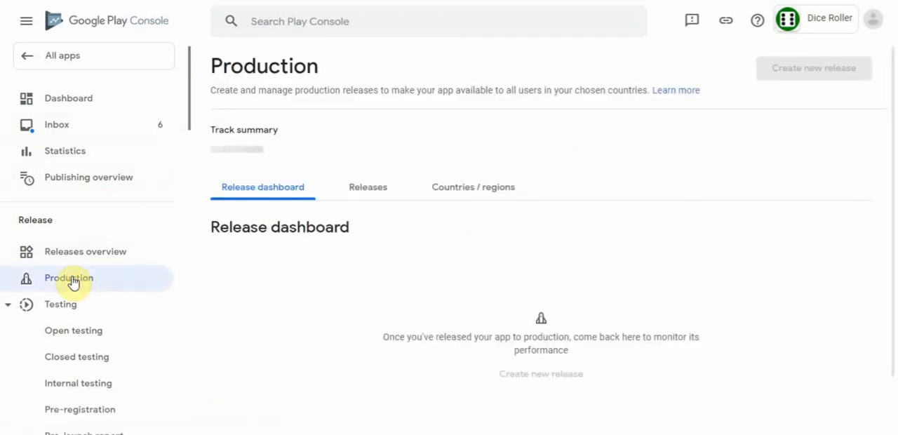
click(371, 203)
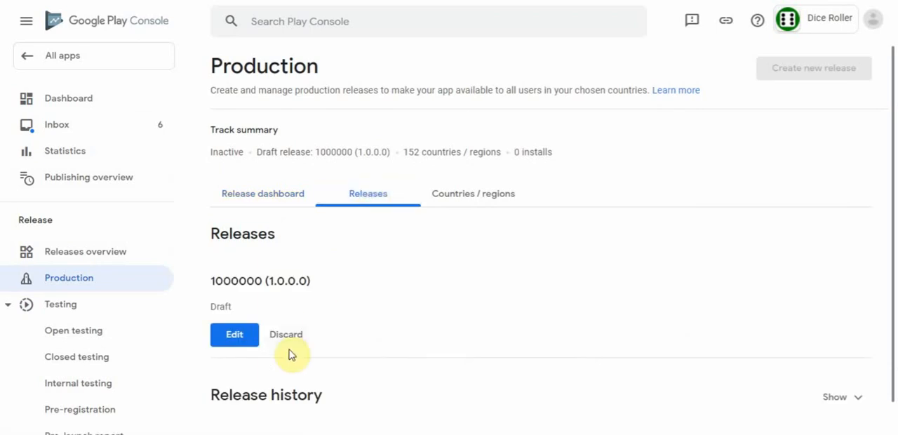
click(233, 335)
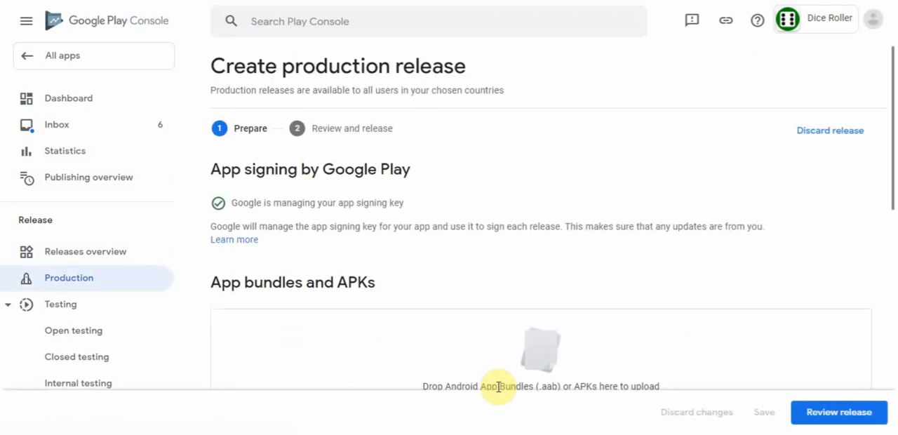
click(856, 413)
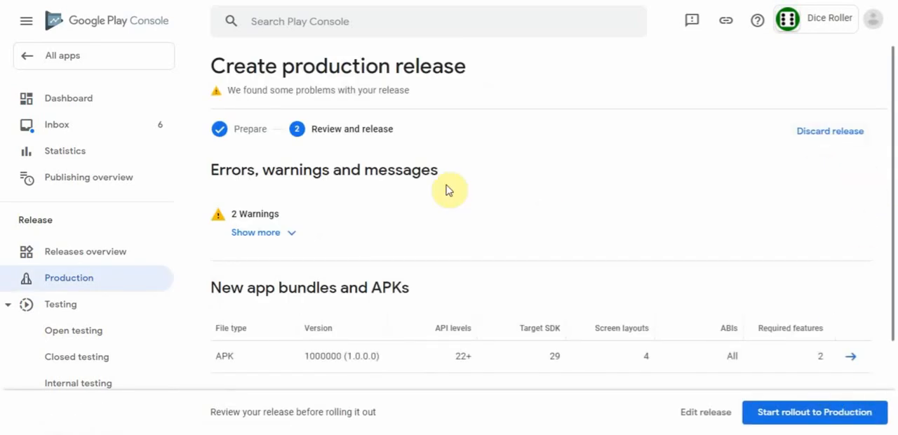
- Expand the release warnings and read the messages about the Android App Bundle and the deobfuscation file
click(293, 233)
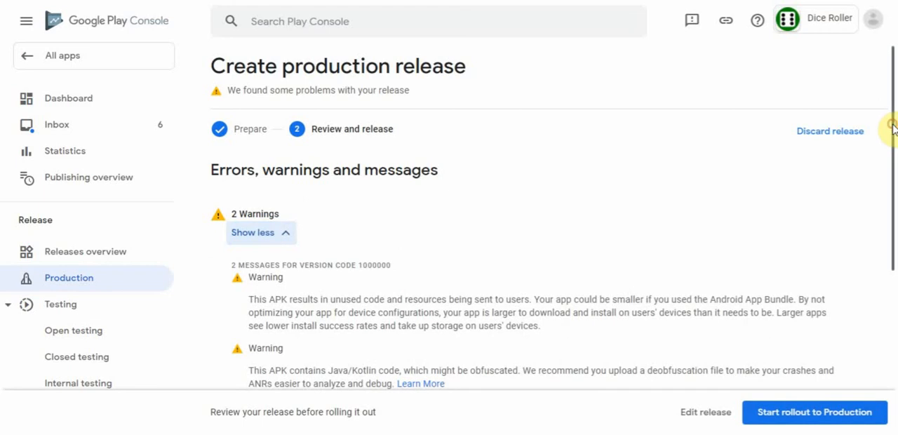
drag(893, 126, 892, 175)
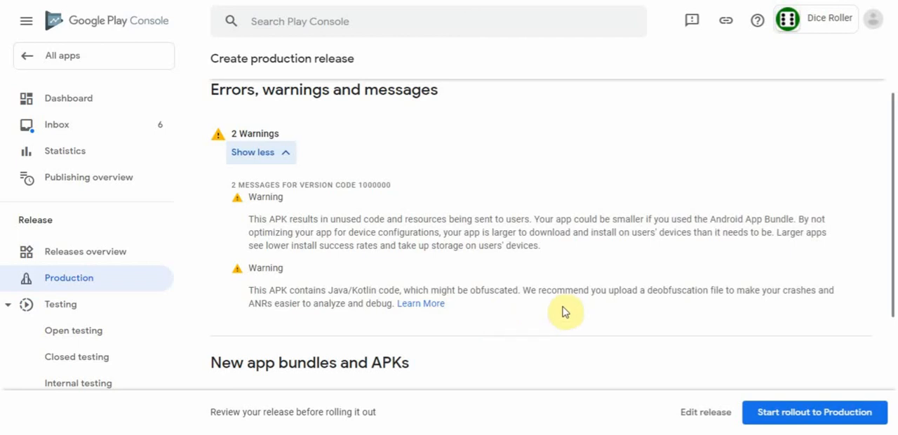
drag(647, 291, 726, 295)
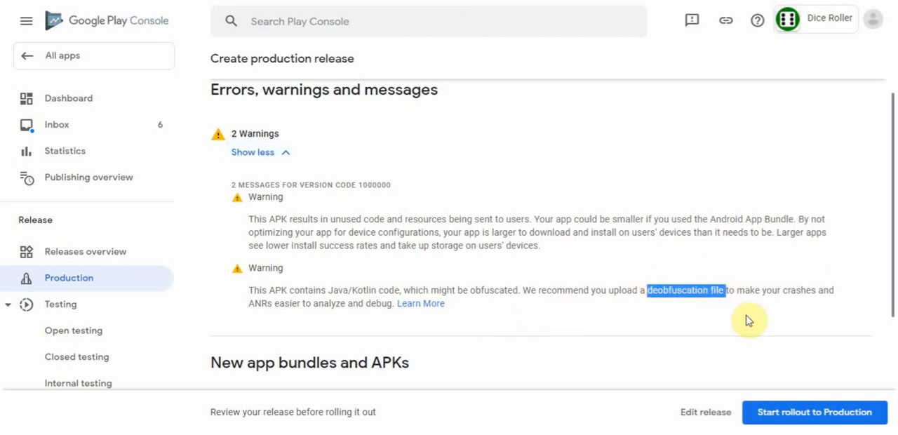
click(745, 316)
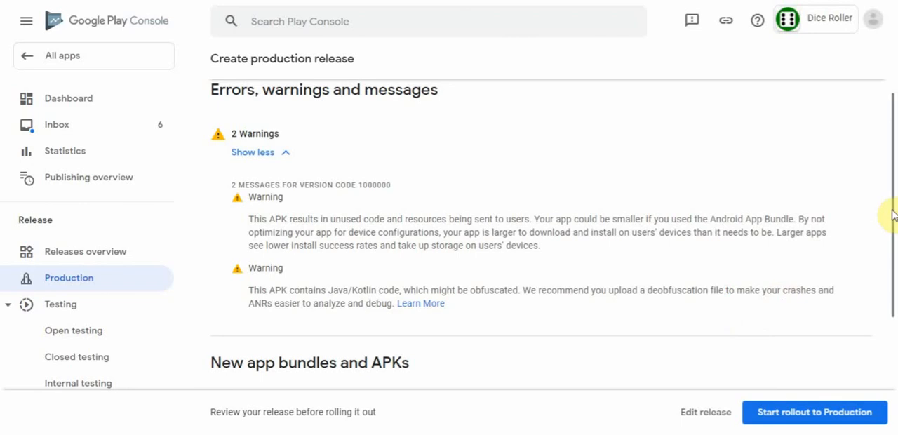
- Check the release's APK and release notes, start the rollout of 1000000 (1.0.0.0) to production and confirm it
drag(893, 211, 889, 275)
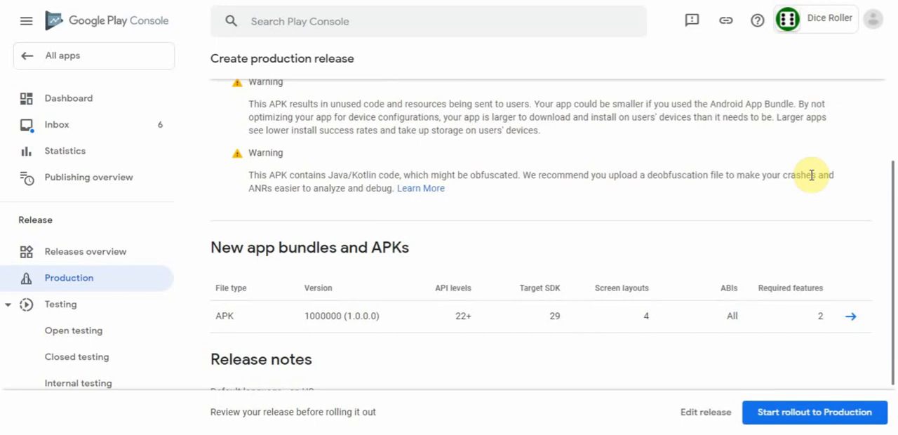
drag(894, 197, 895, 224)
scroll(889, 211, down, 2)
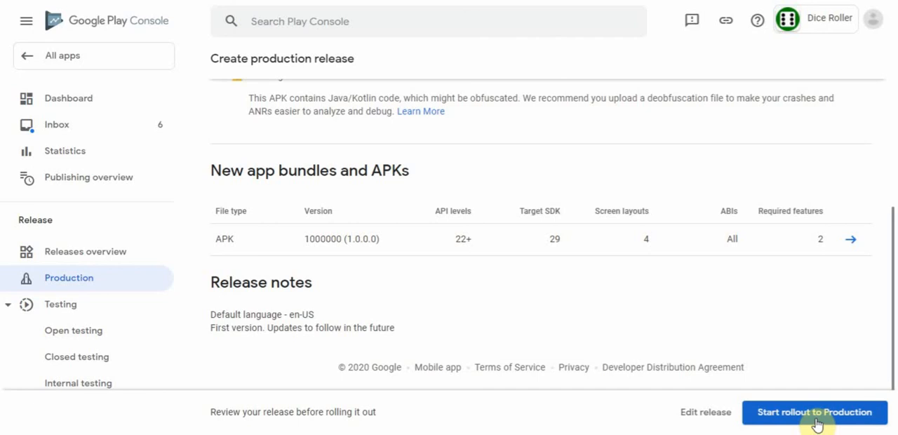
click(875, 419)
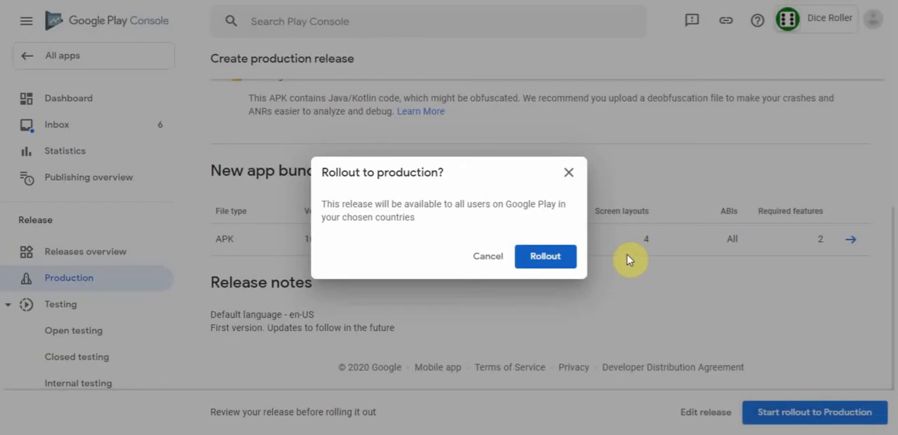
click(553, 257)
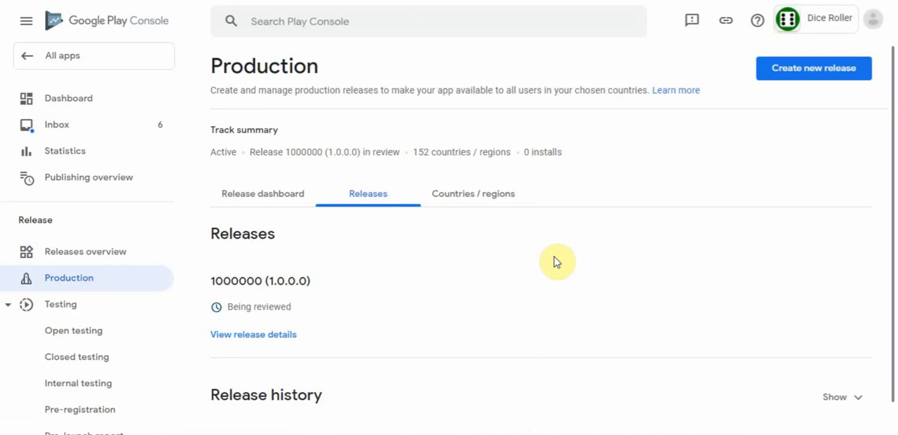
- Open the Dice Roller dashboard and check the app's update status
click(61, 98)
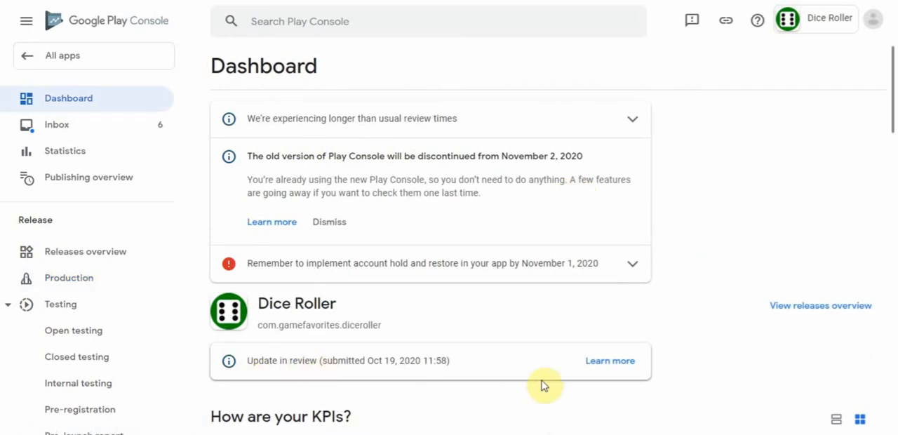
click(893, 120)
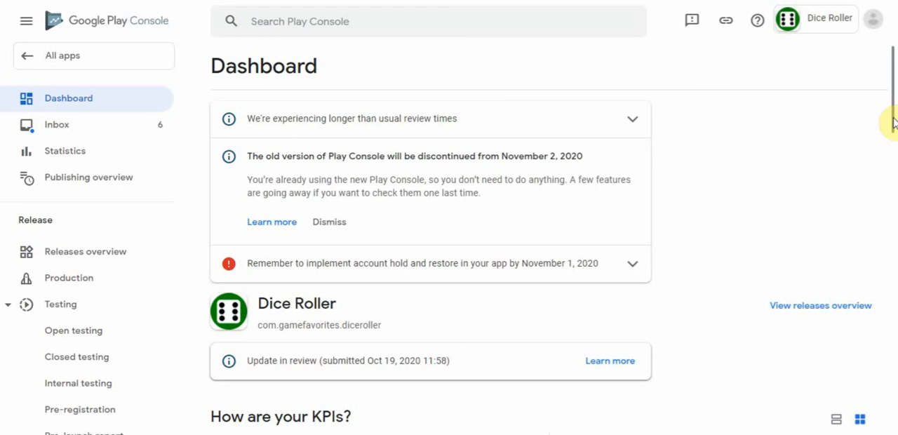
drag(892, 116, 880, 104)
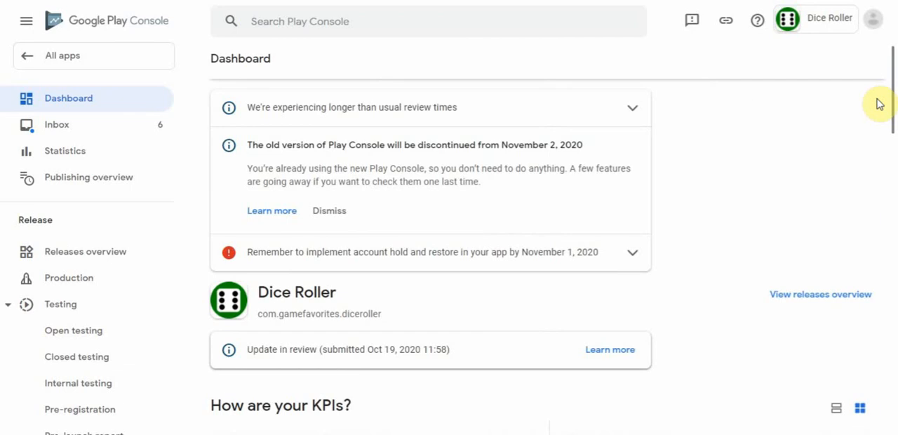